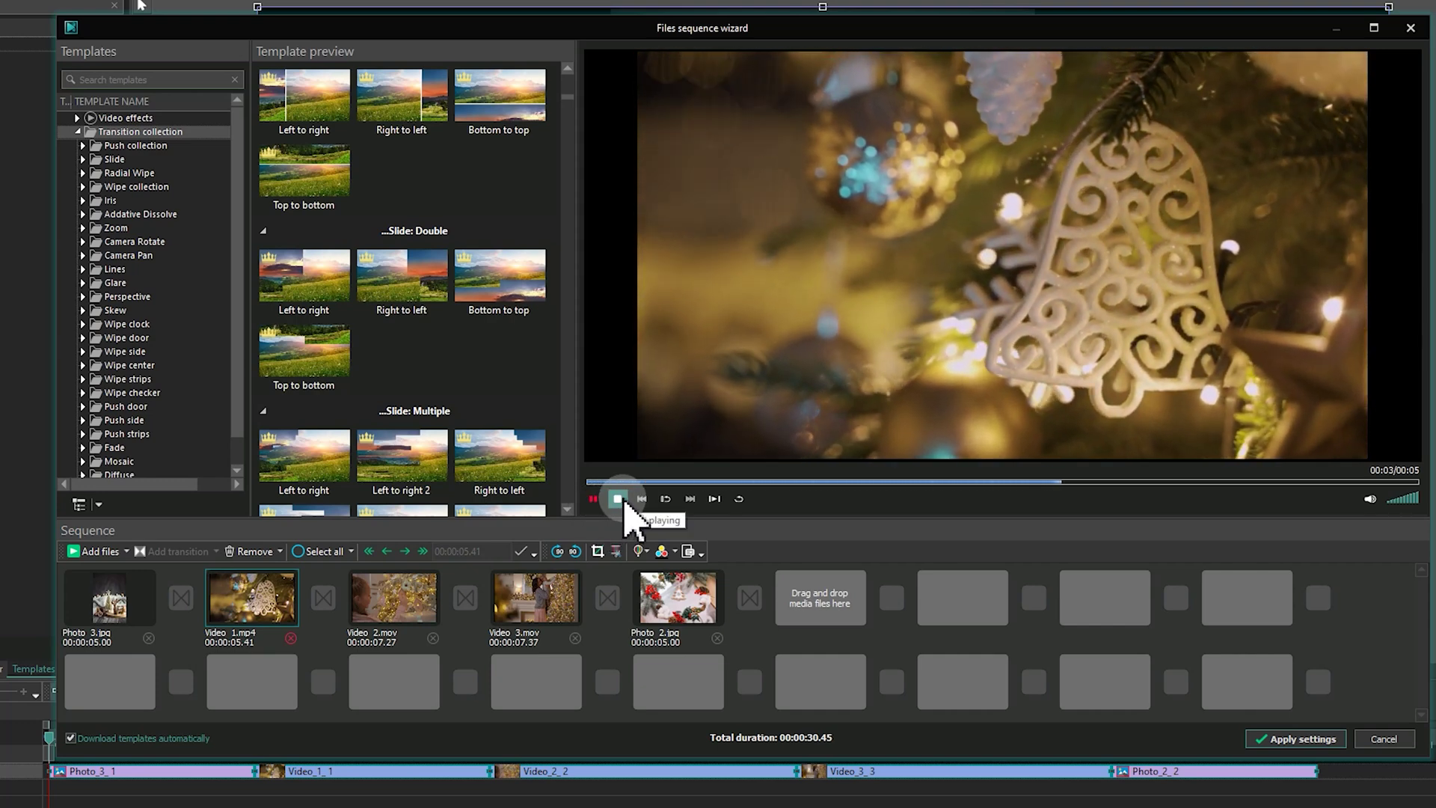
Step: Stop playback, apply the Old Film 2 style to Video 1, and edit Photo 3's background Blur levels
click(618, 499)
click(640, 551)
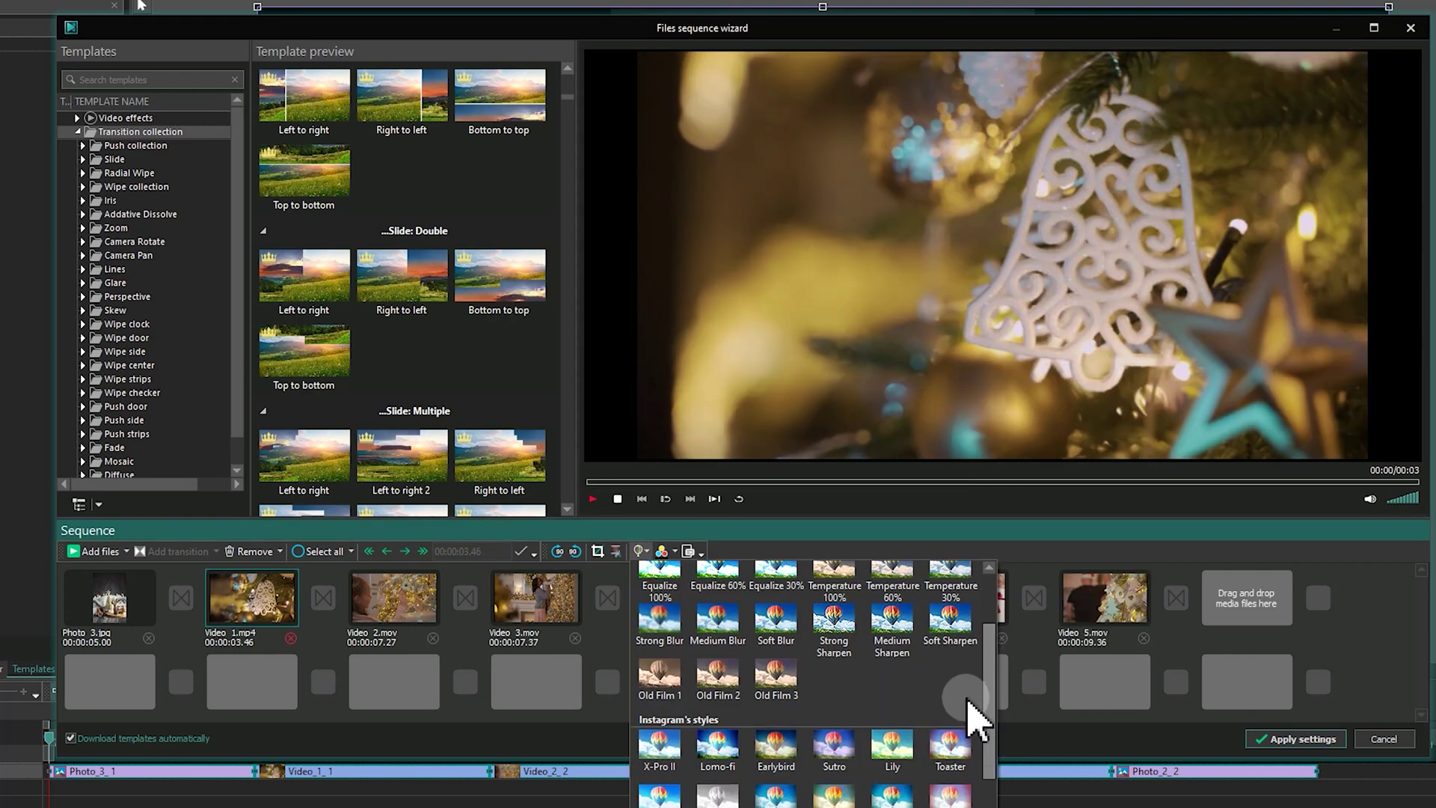
click(714, 680)
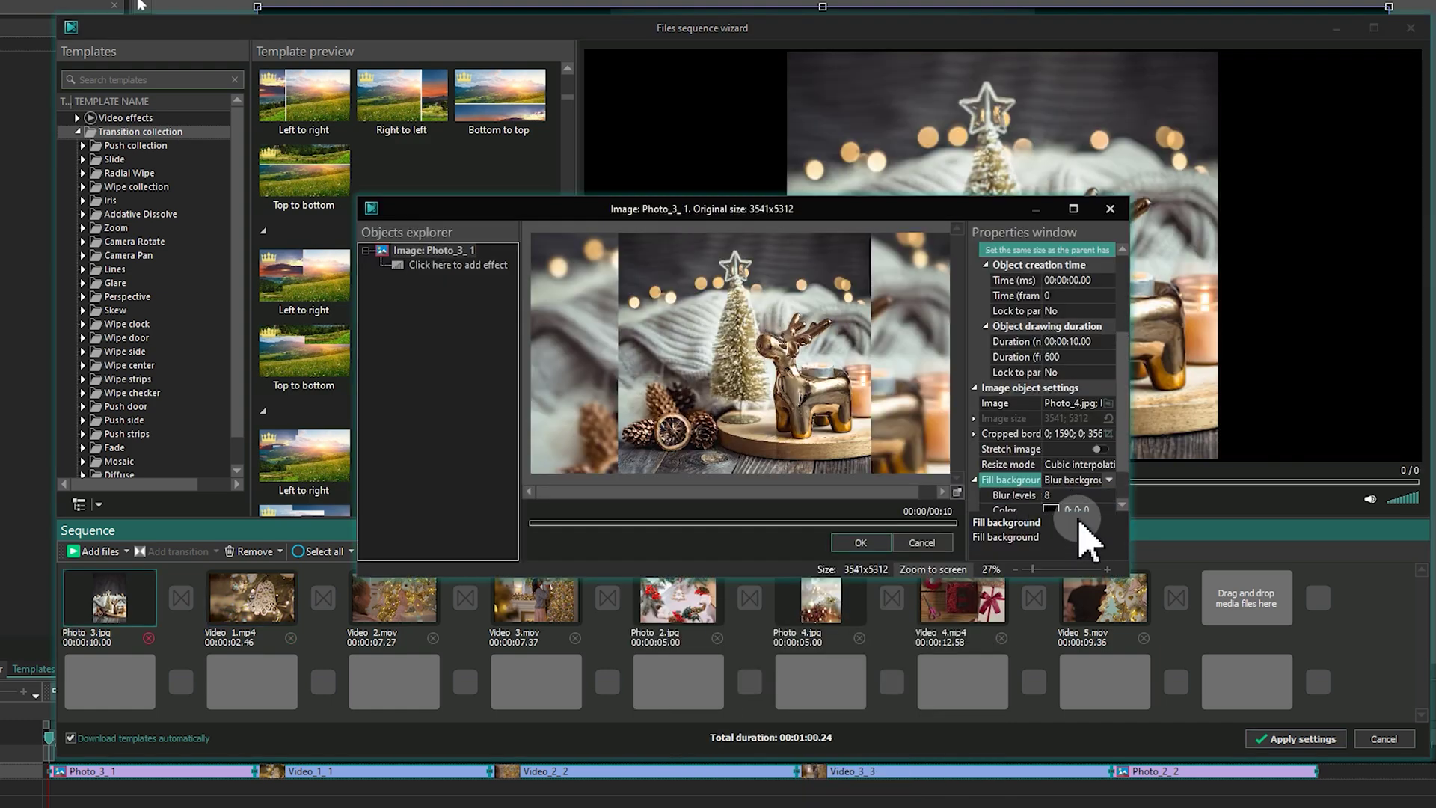
scroll(1099, 471, down, 1)
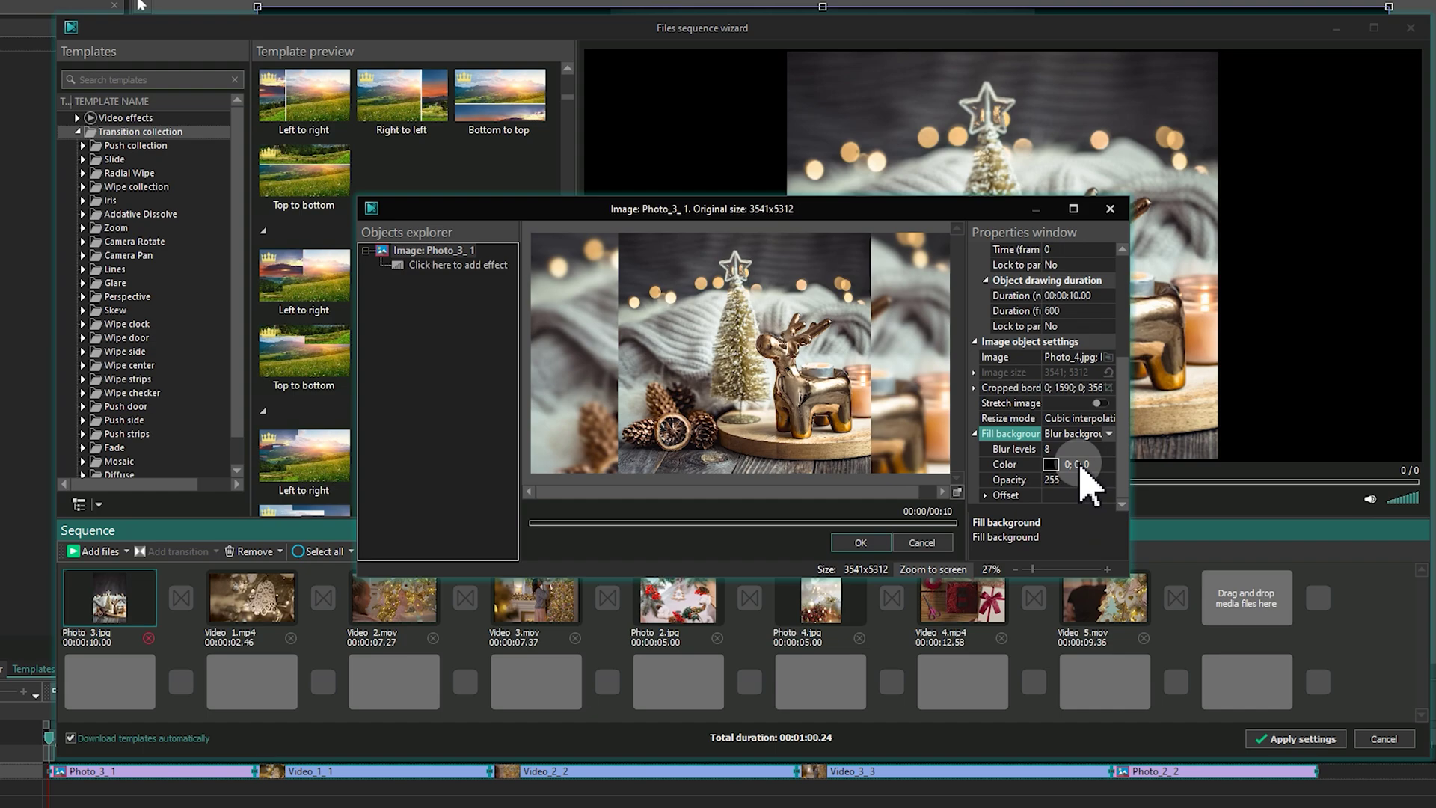
click(1066, 450)
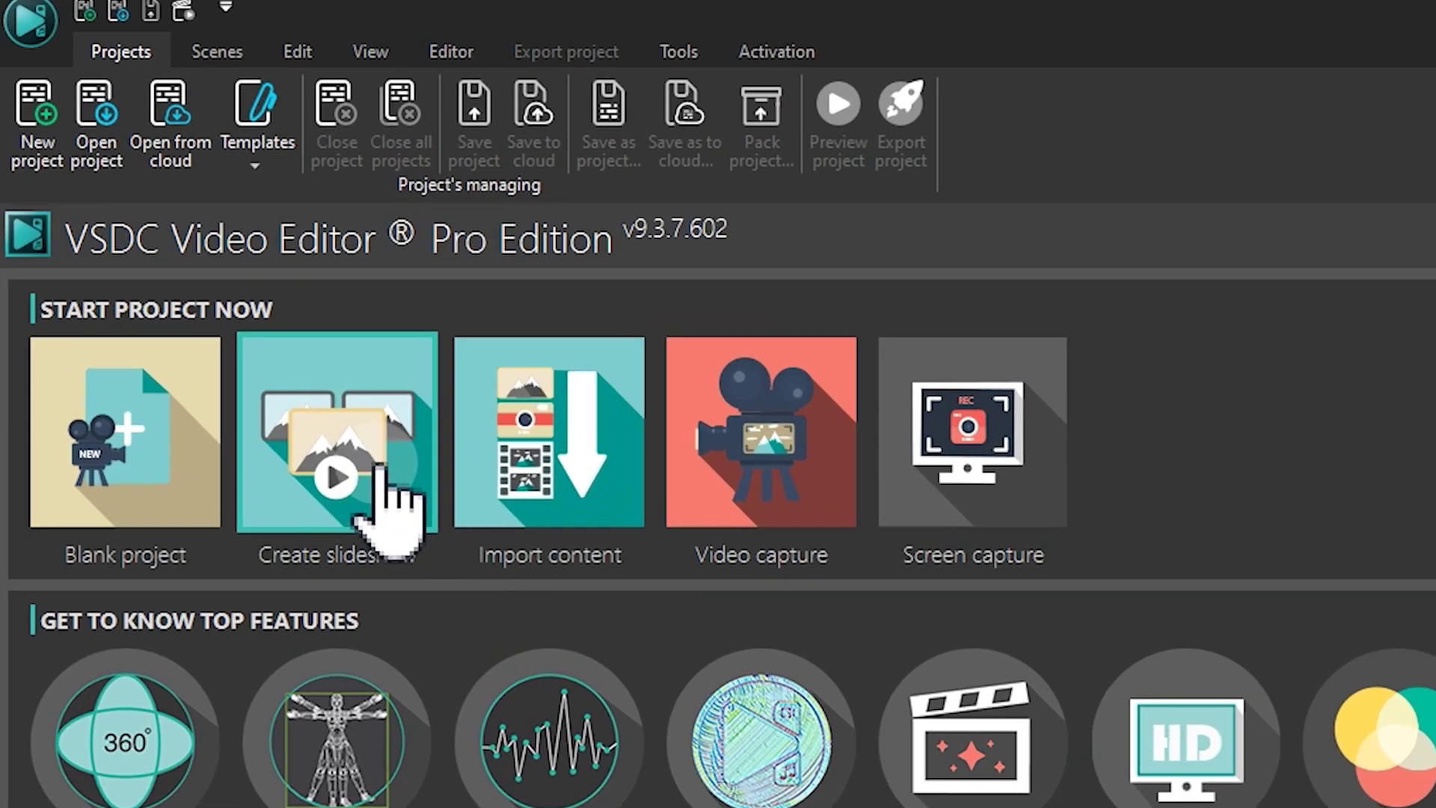
Step: Create a new slideshow project with the background opacity set to 100
click(397, 470)
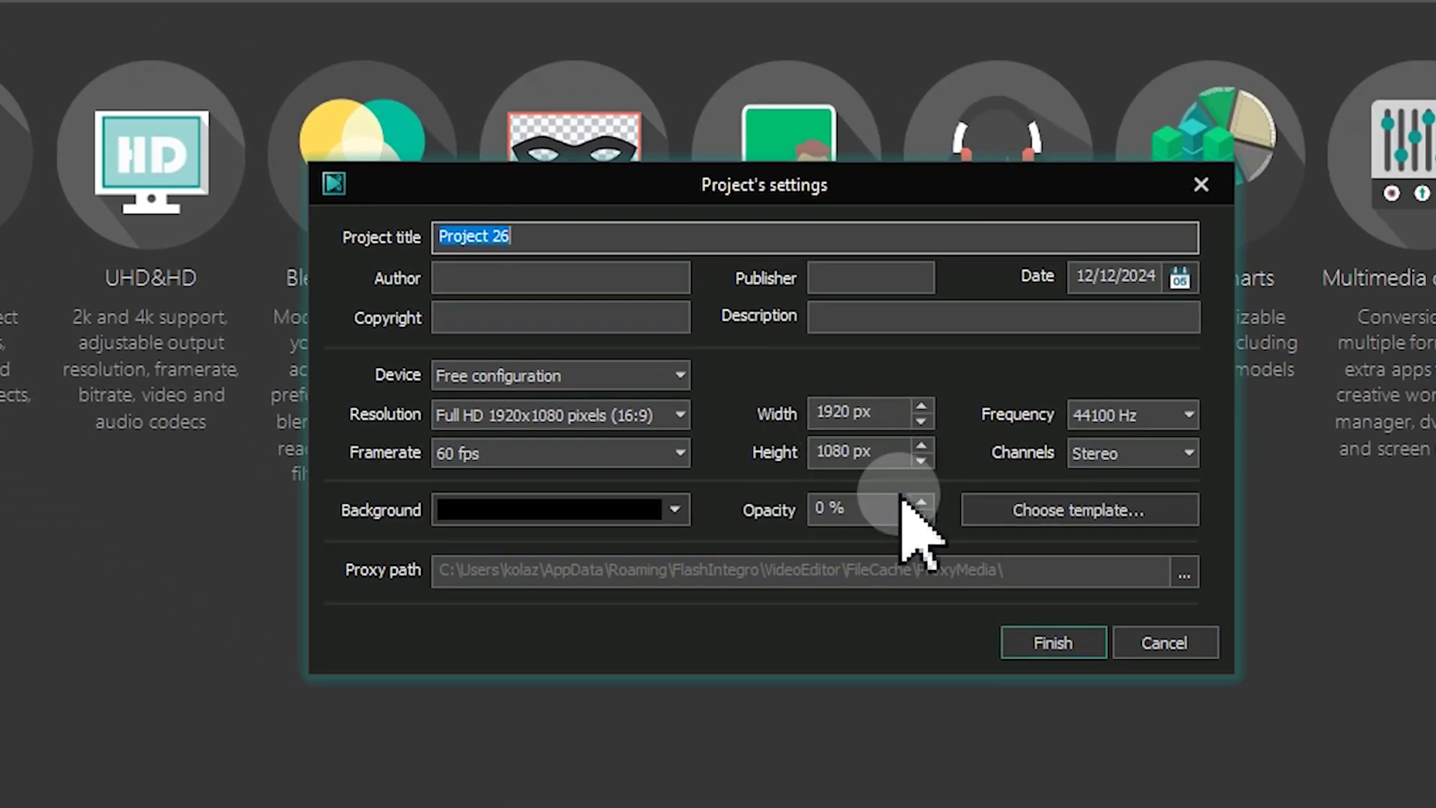
double_click(1047, 596)
text(100)
click(1054, 643)
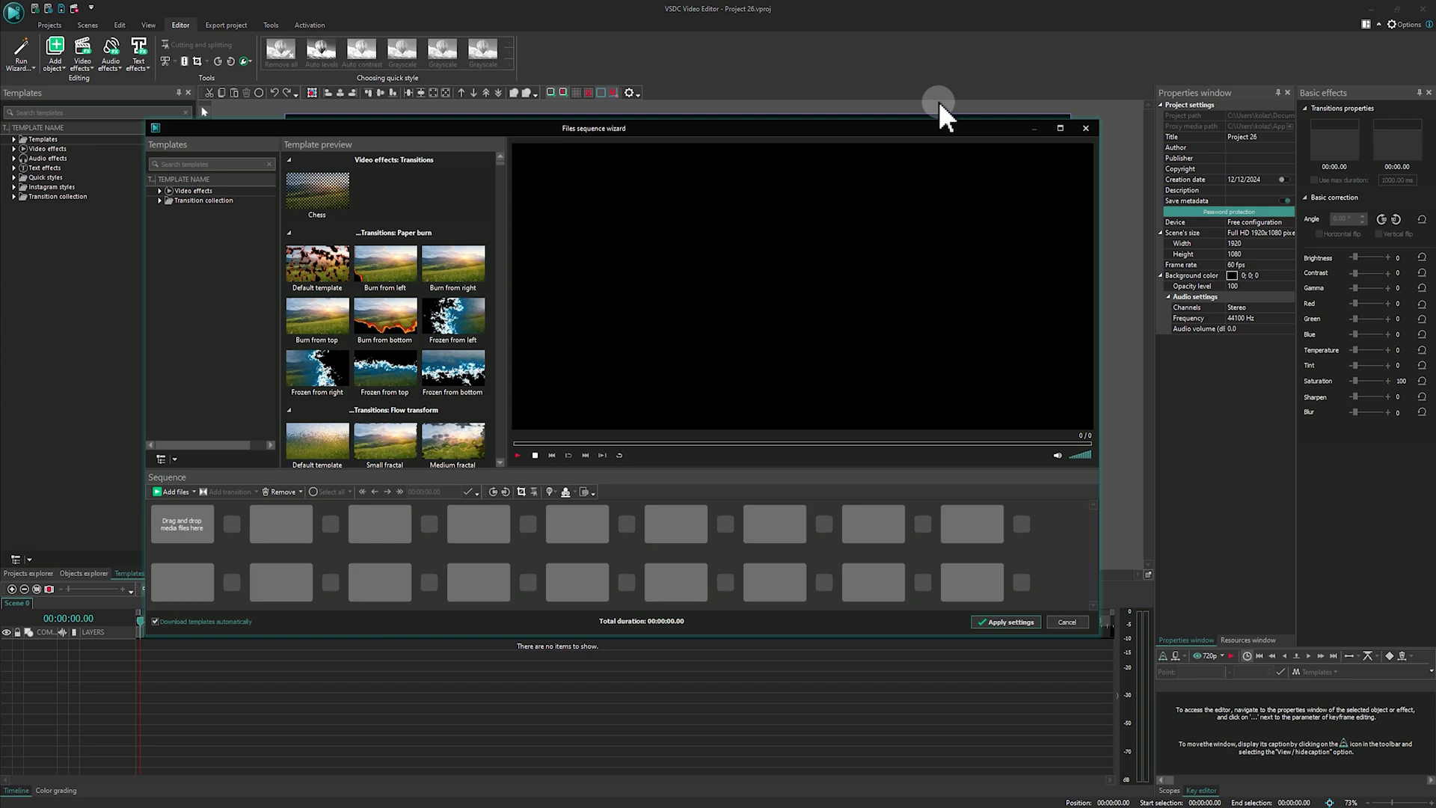
Step: Close the files sequence wizard and reopen it from the Run Wizard button
click(1084, 130)
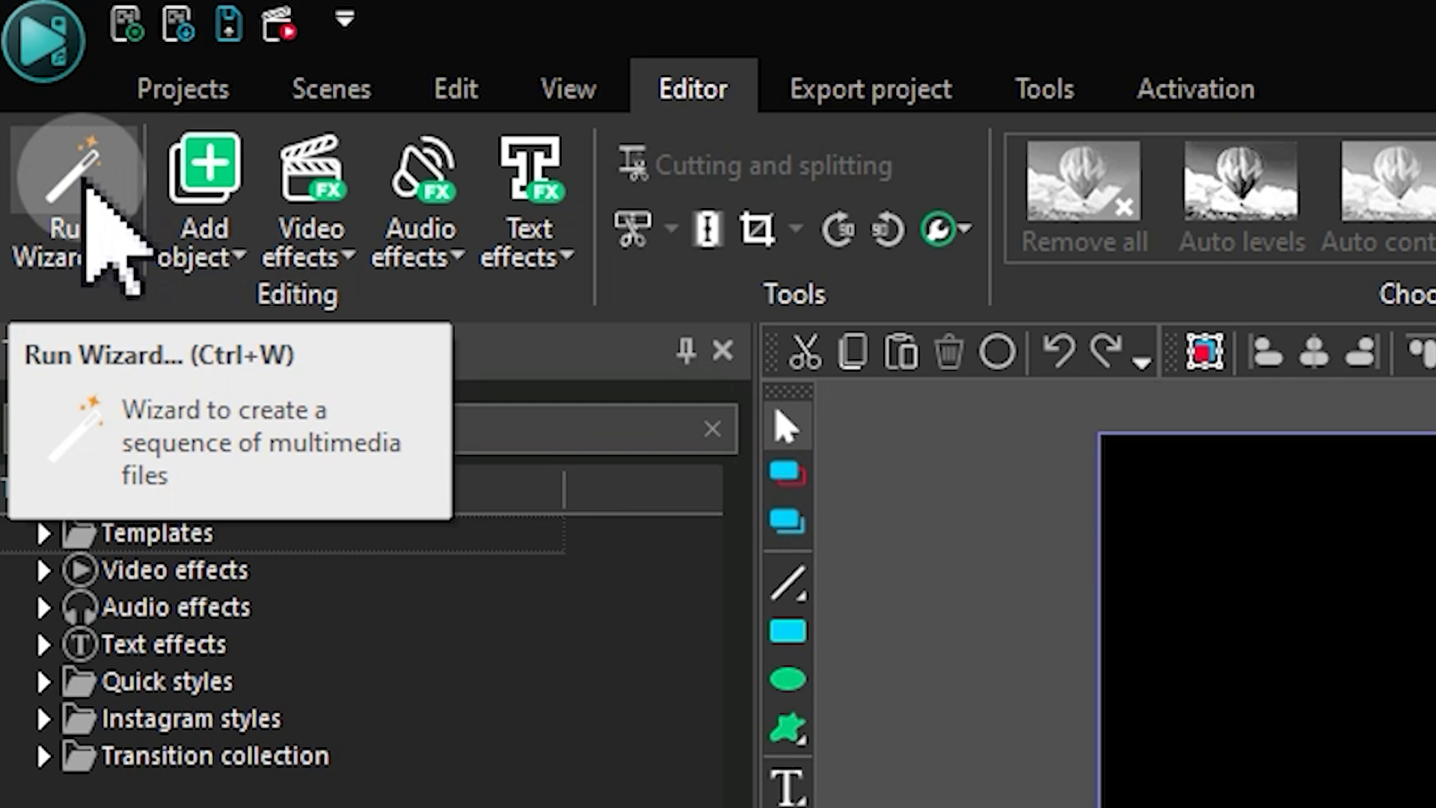
click(86, 191)
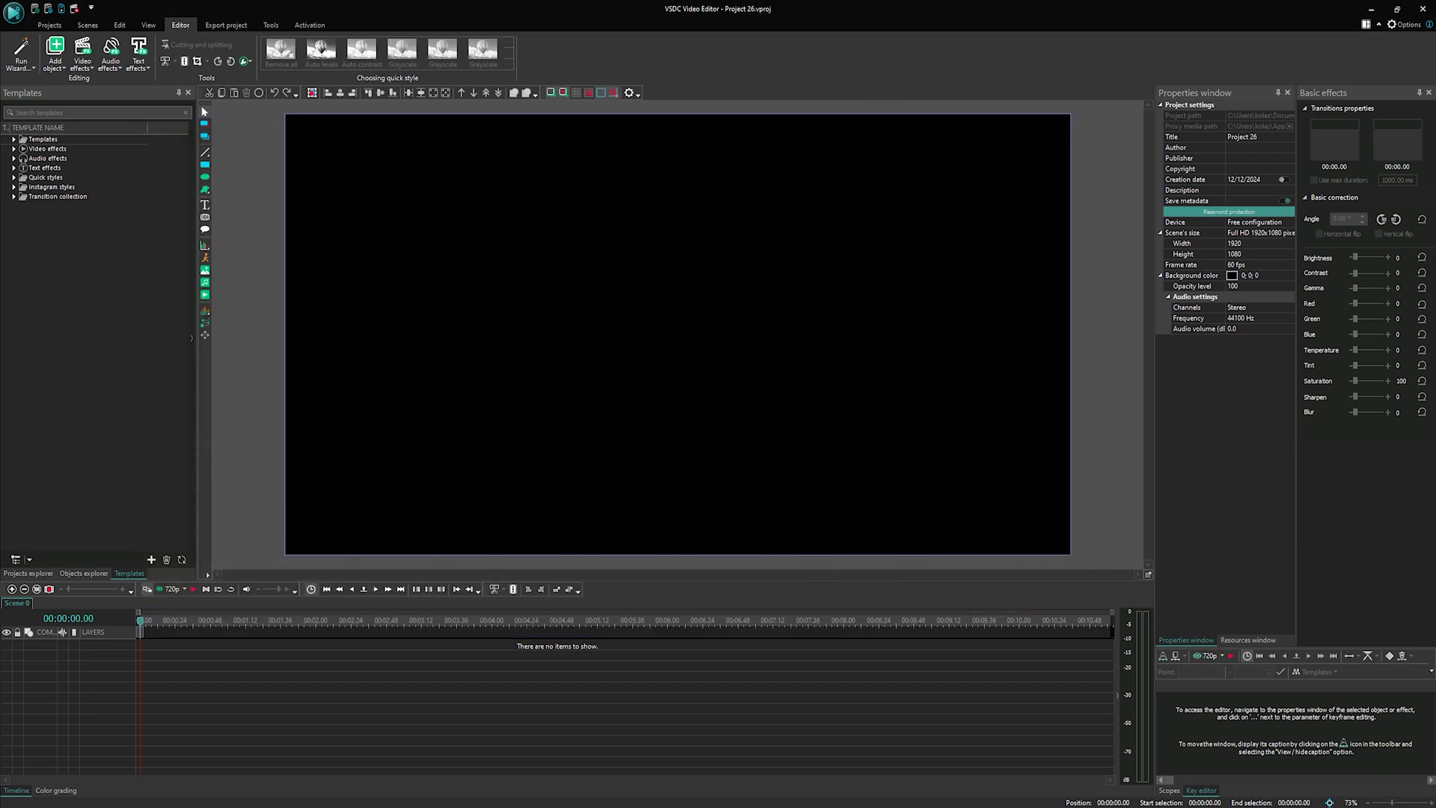
Step: Select all the timeline clips and choose Edit objects sequence from the wizard options
click(386, 706)
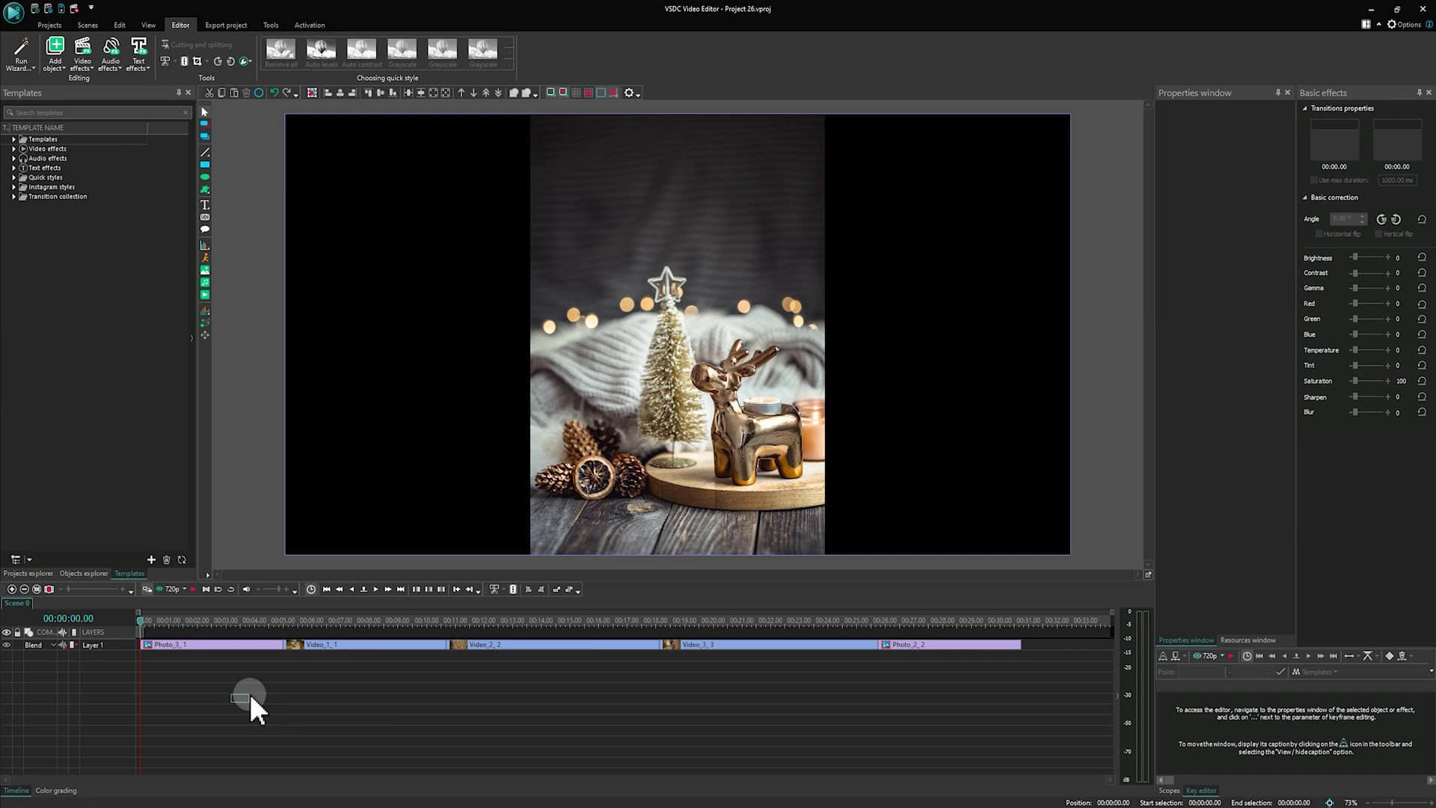
drag(251, 699, 928, 642)
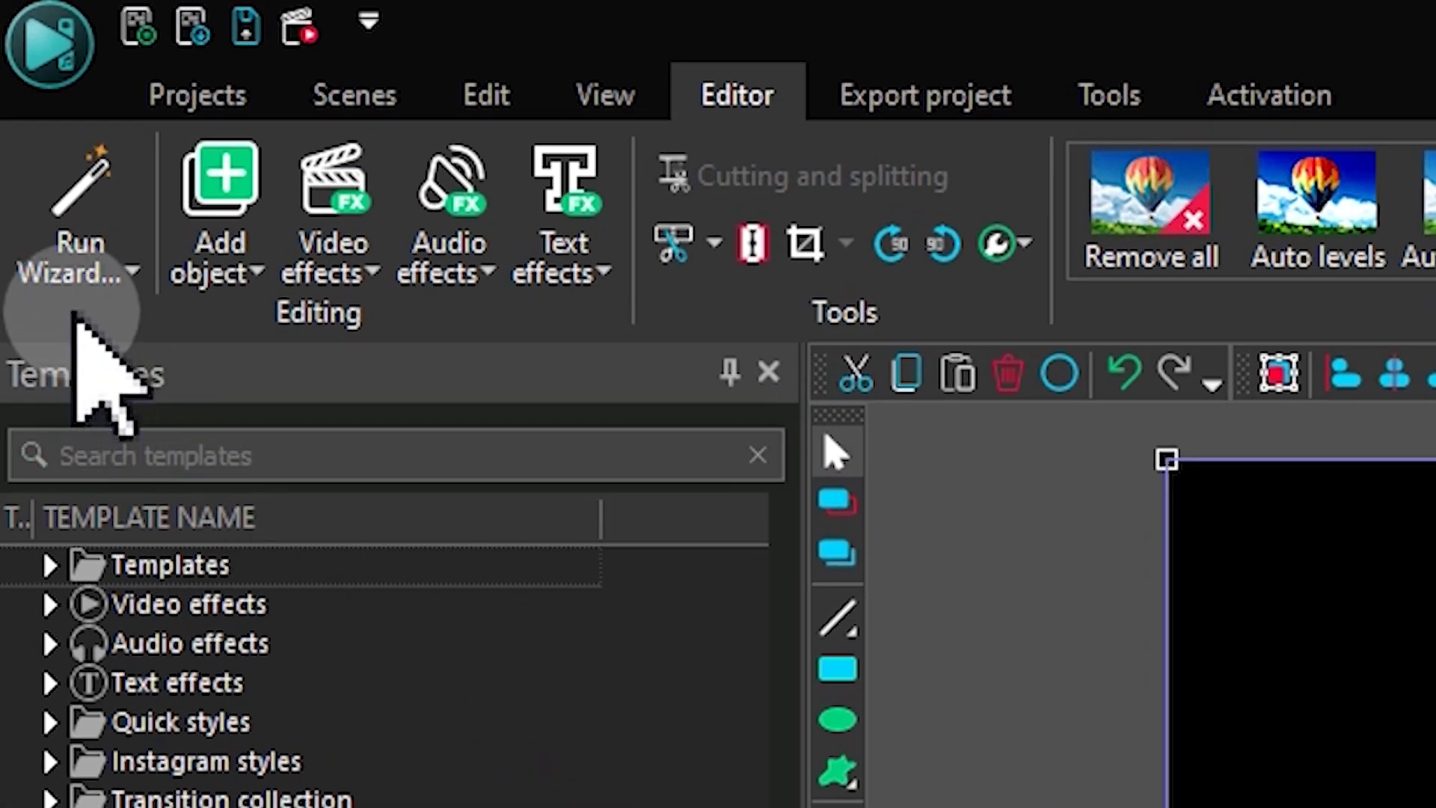
click(82, 288)
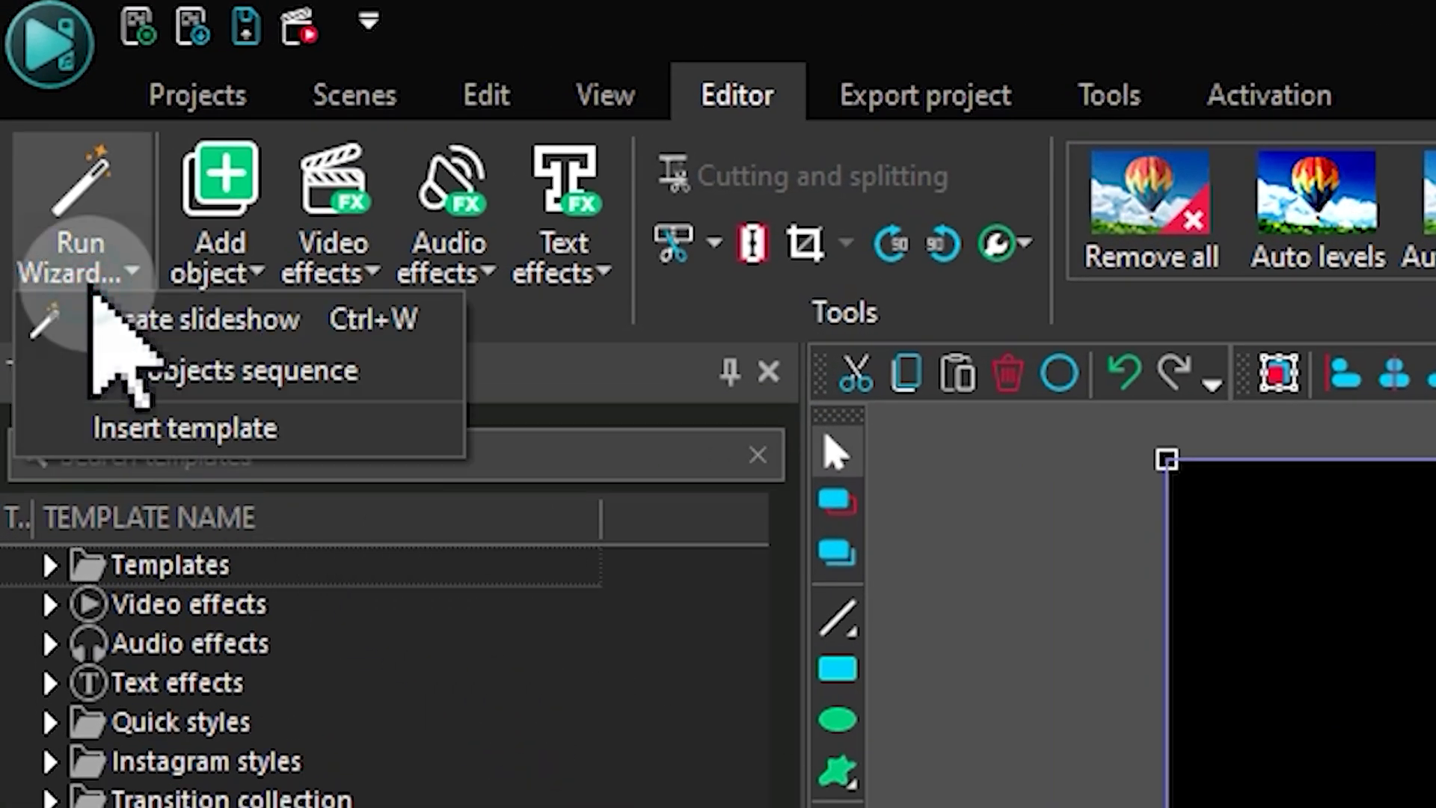
click(402, 378)
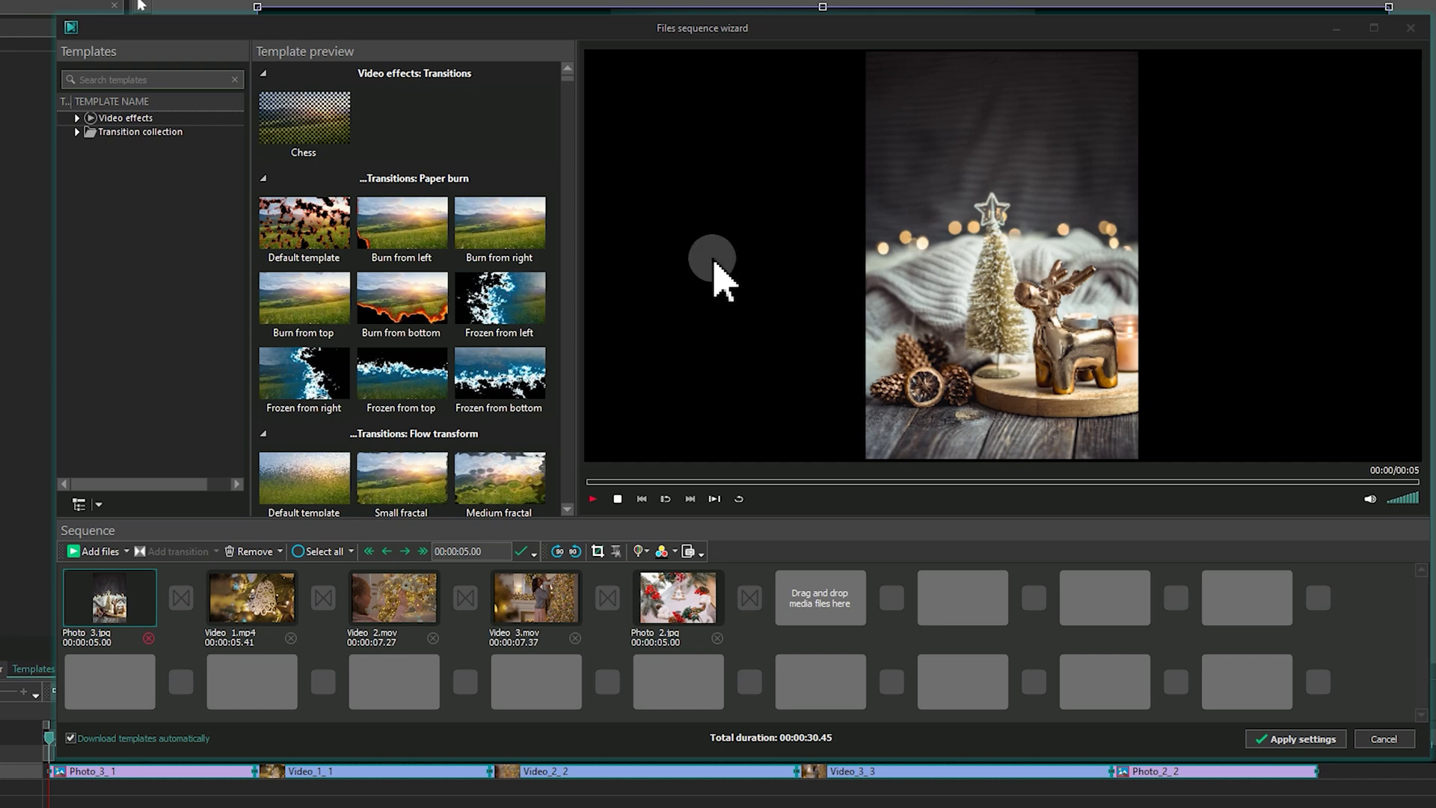
Step: Browse the Transition collection down to the Slide templates, then select and preview Video 1
click(74, 134)
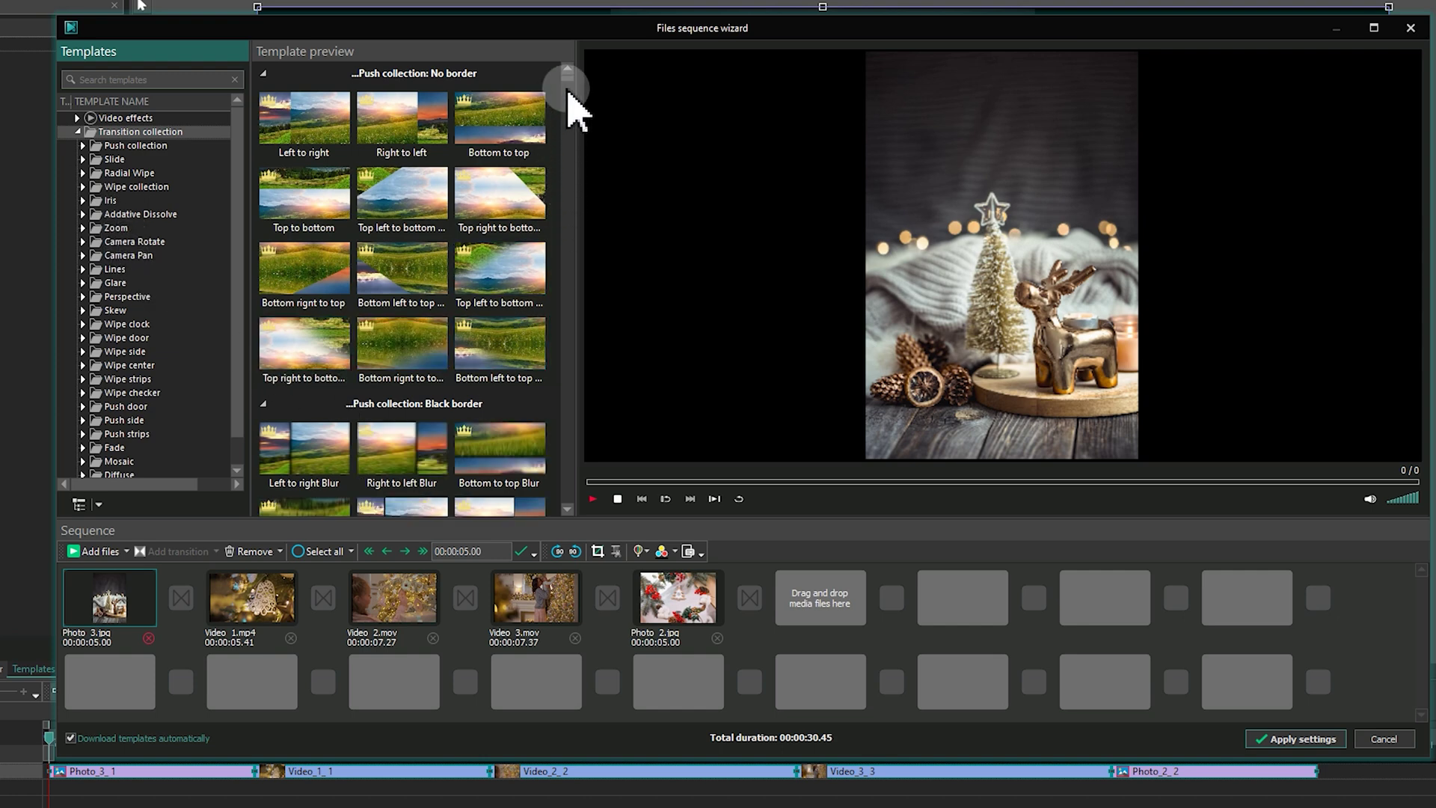
drag(567, 81, 568, 99)
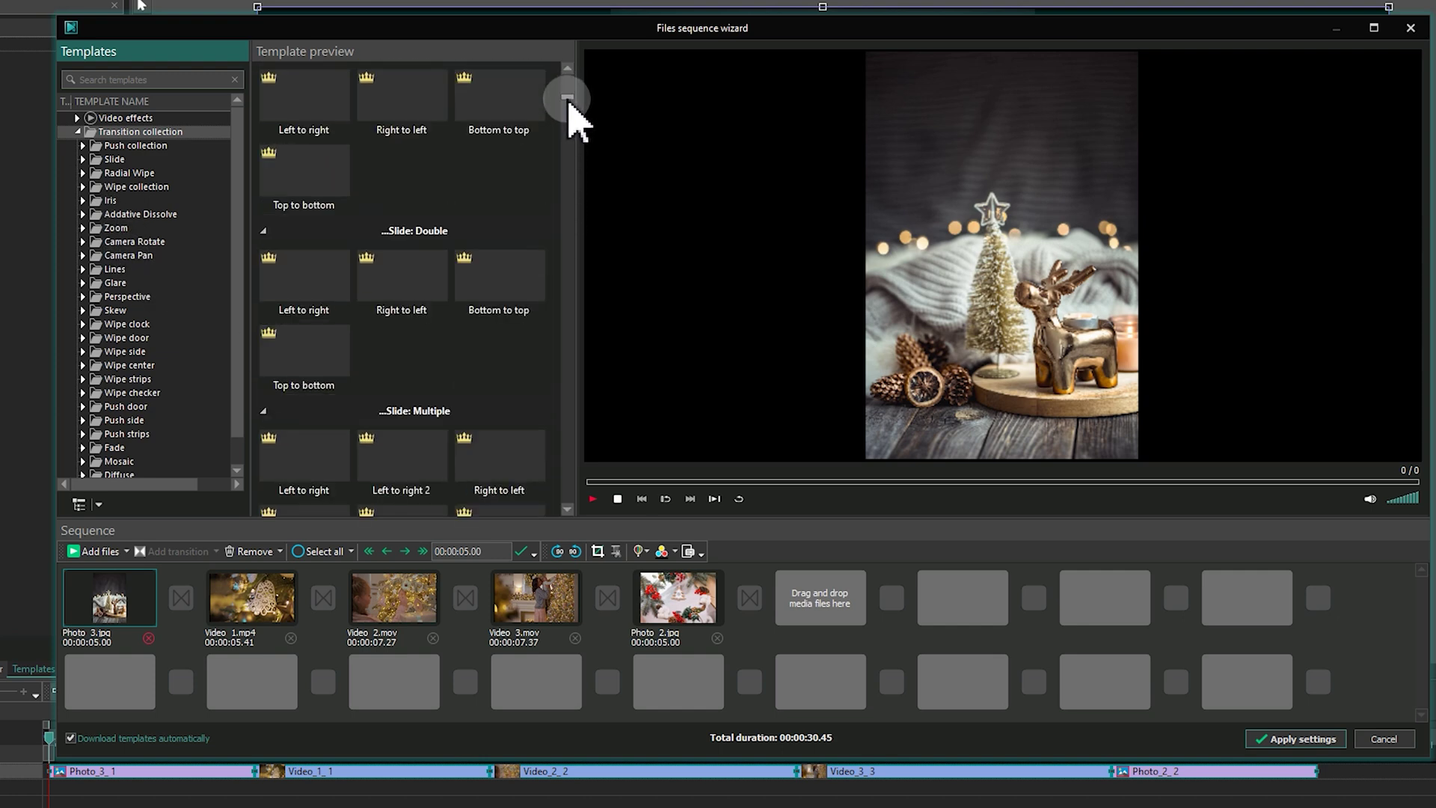
click(478, 351)
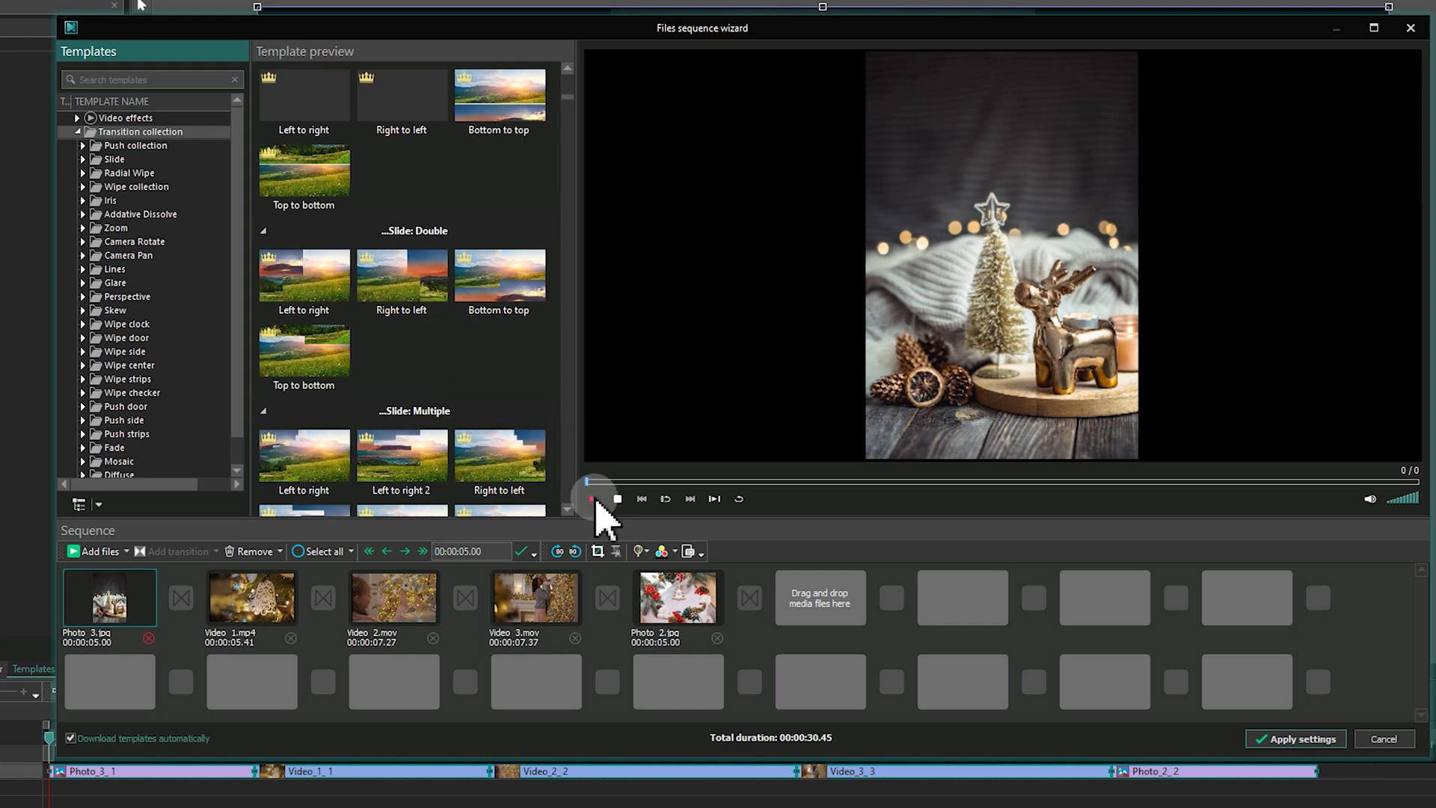
click(217, 596)
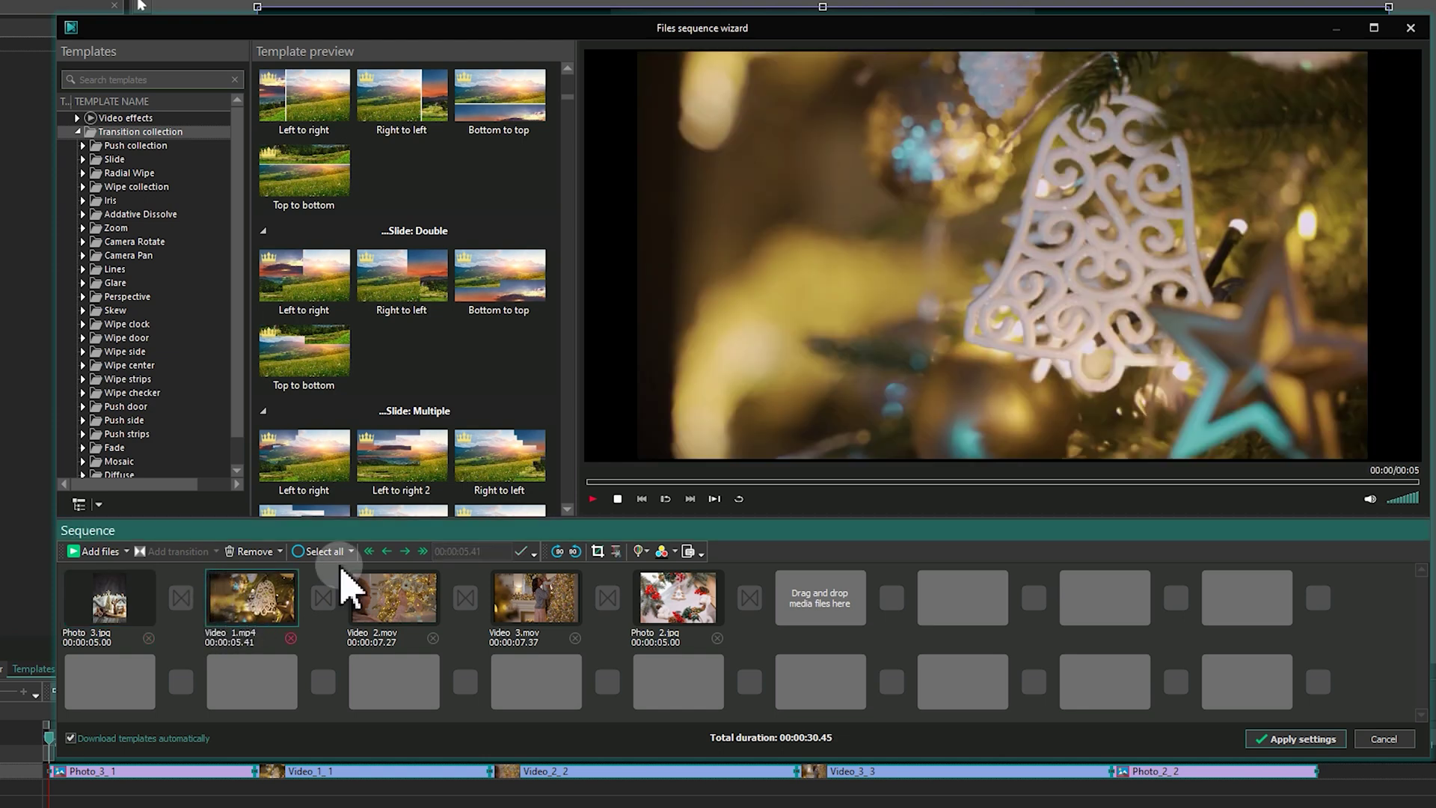
click(595, 499)
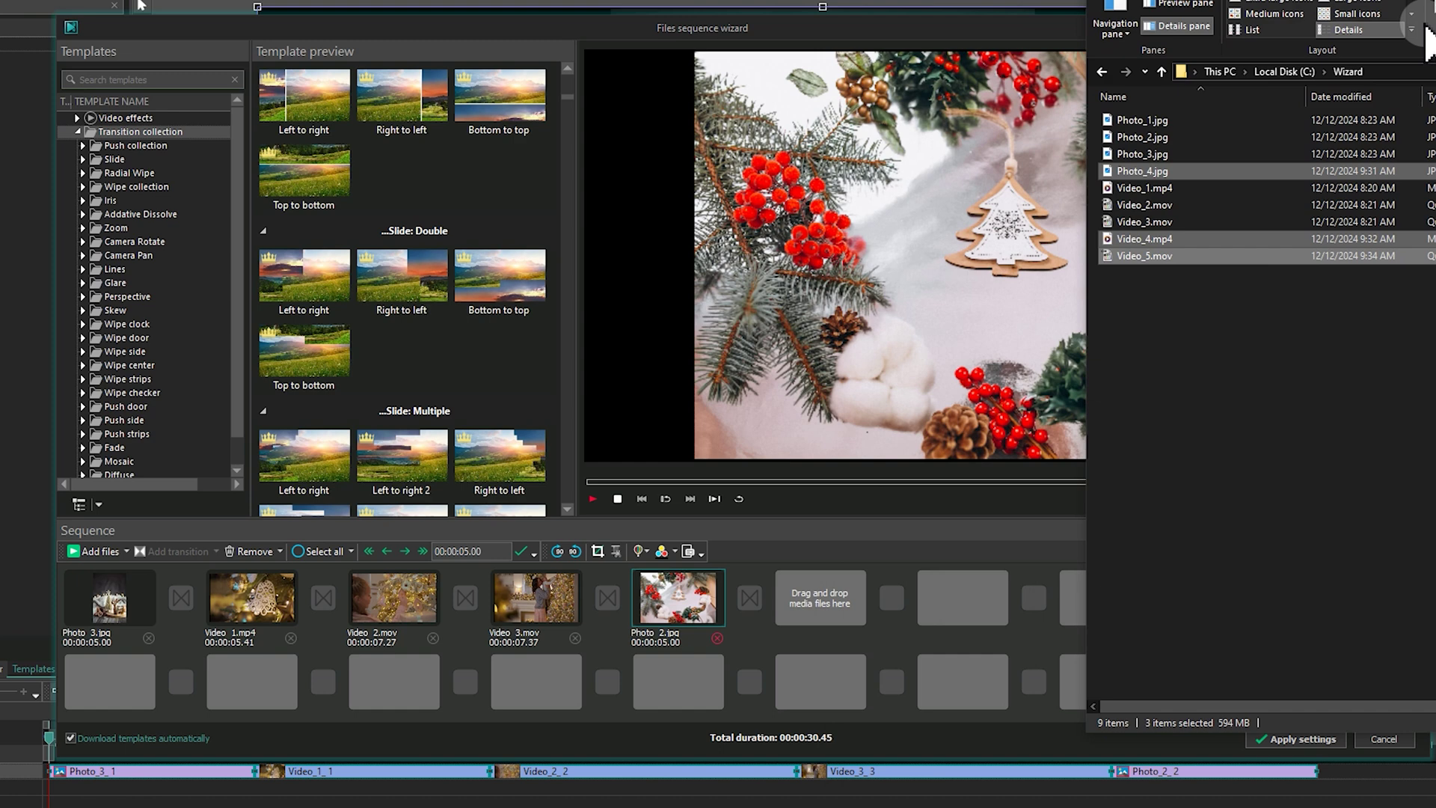
Step: Drag Photo_4.jpg, Video_4.mp4 and Video_5.mov from the Wizard folder to the sequence's end
ctrl+click(1159, 171)
drag(1165, 181, 801, 593)
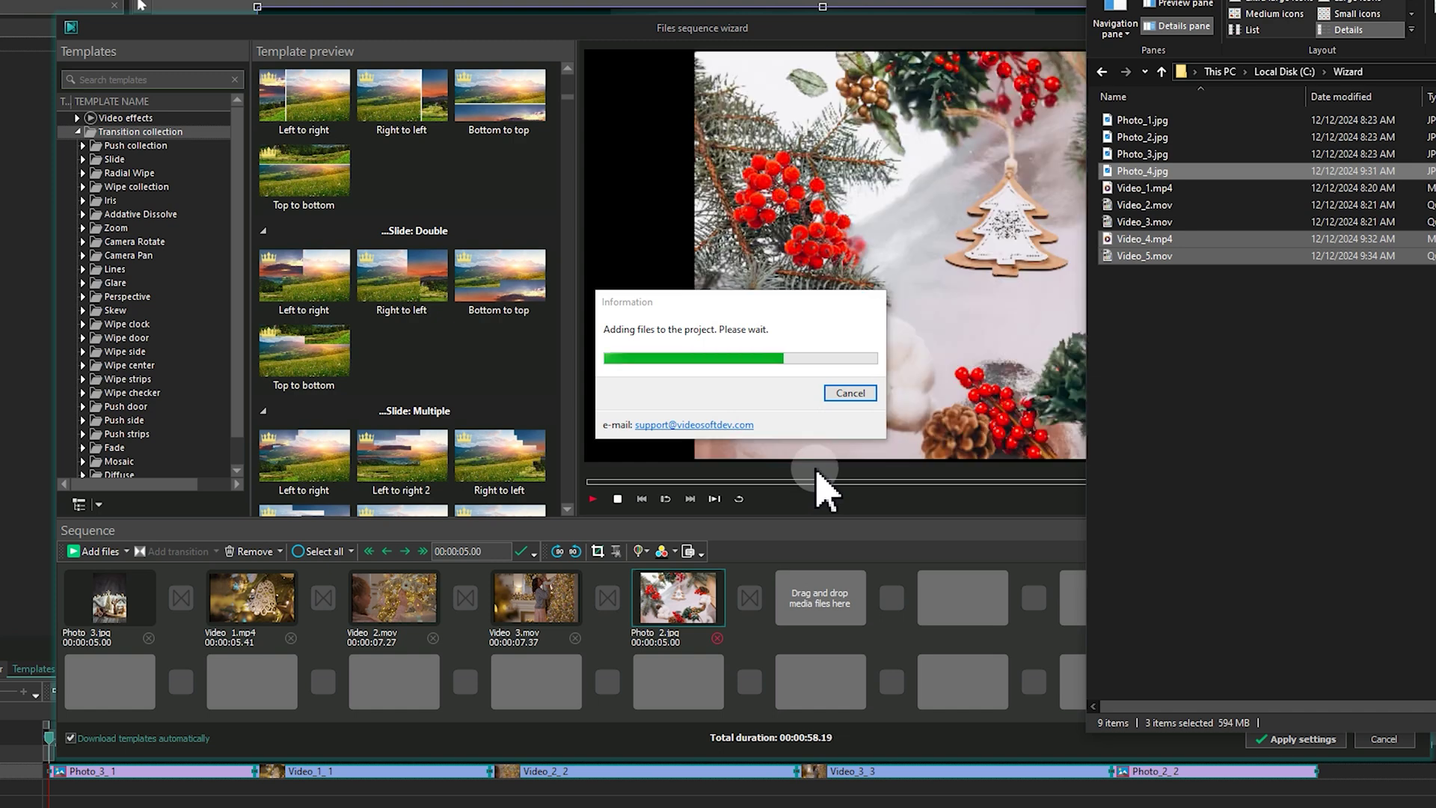
Step: Crop the top off Photo 3, keeping it in portrait orientation
click(134, 604)
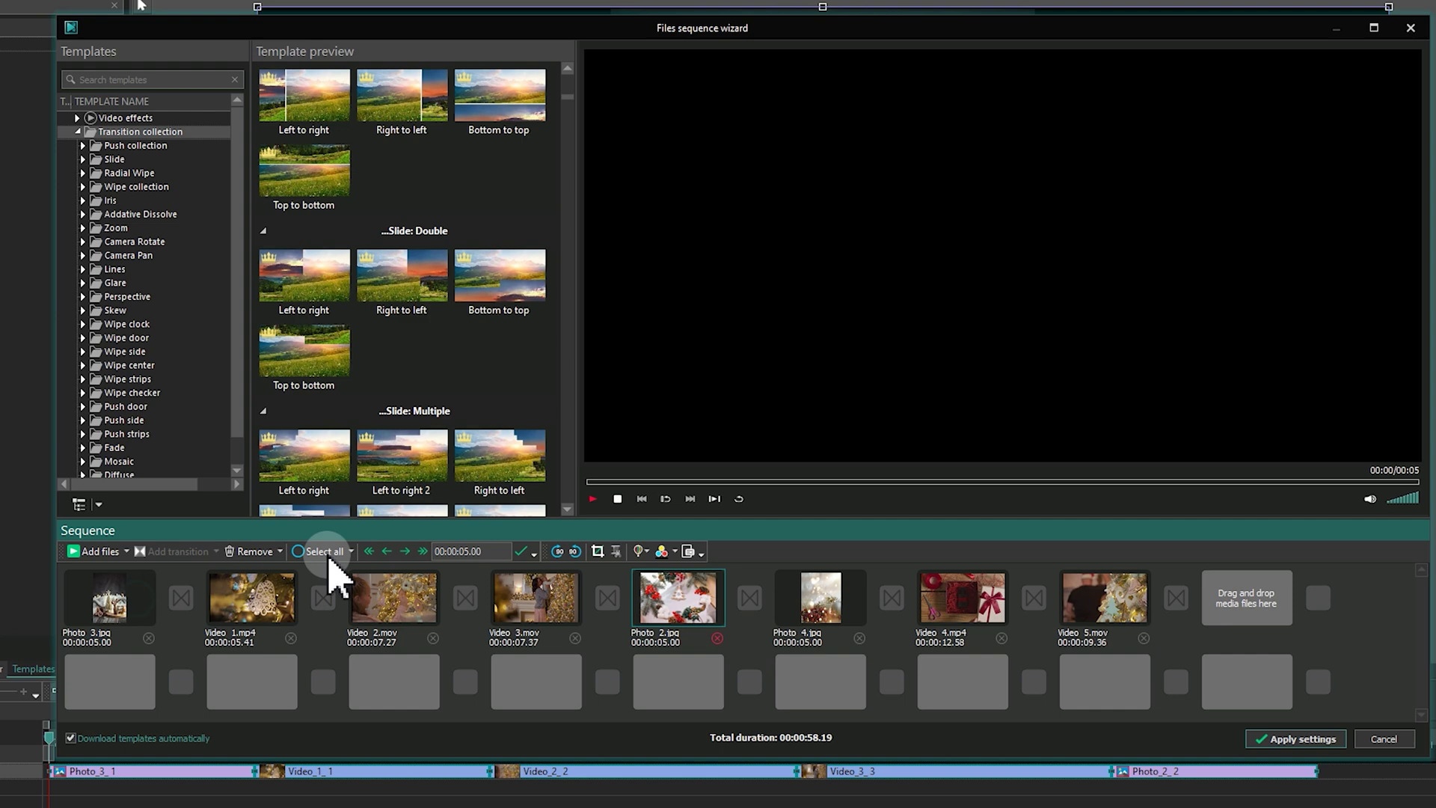
click(557, 551)
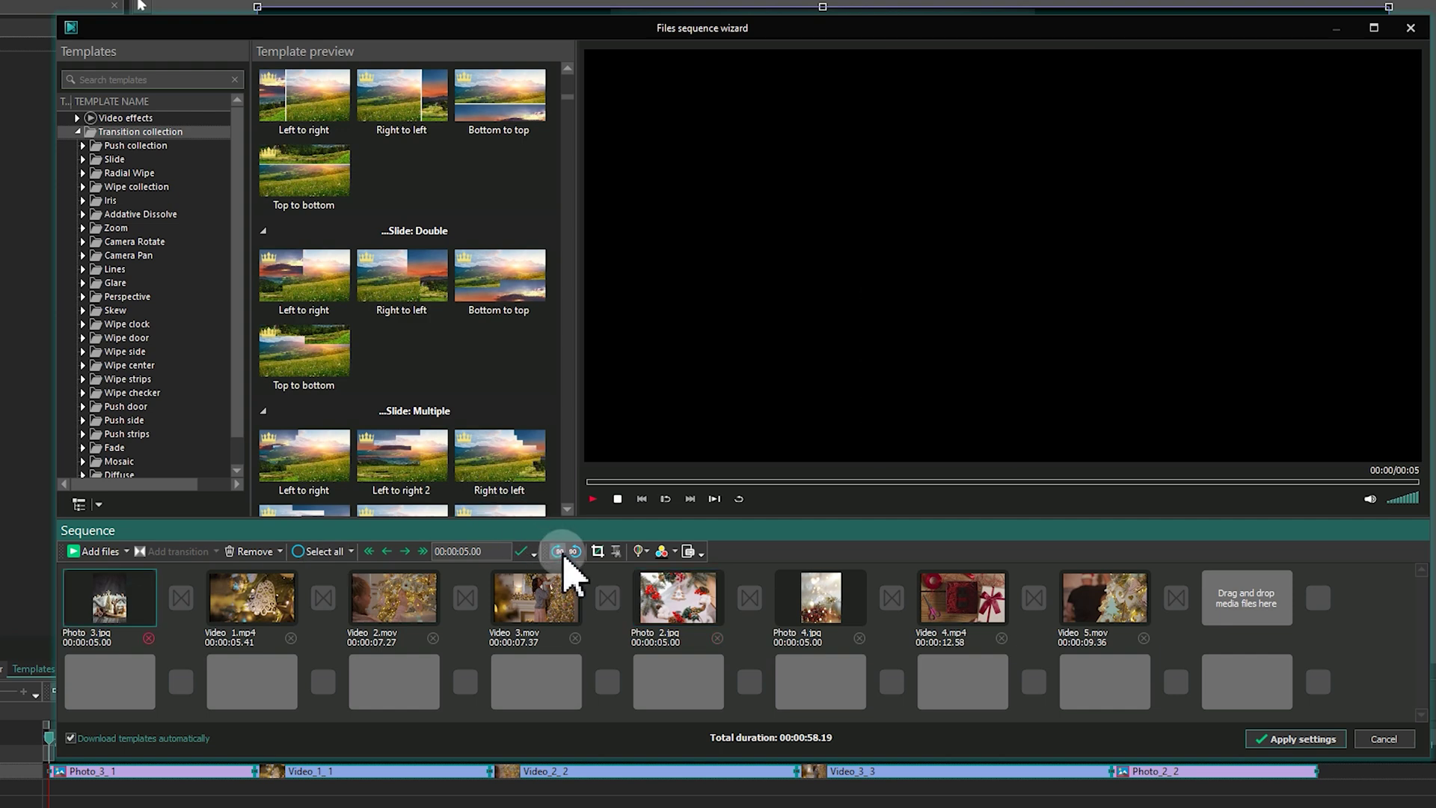
click(573, 551)
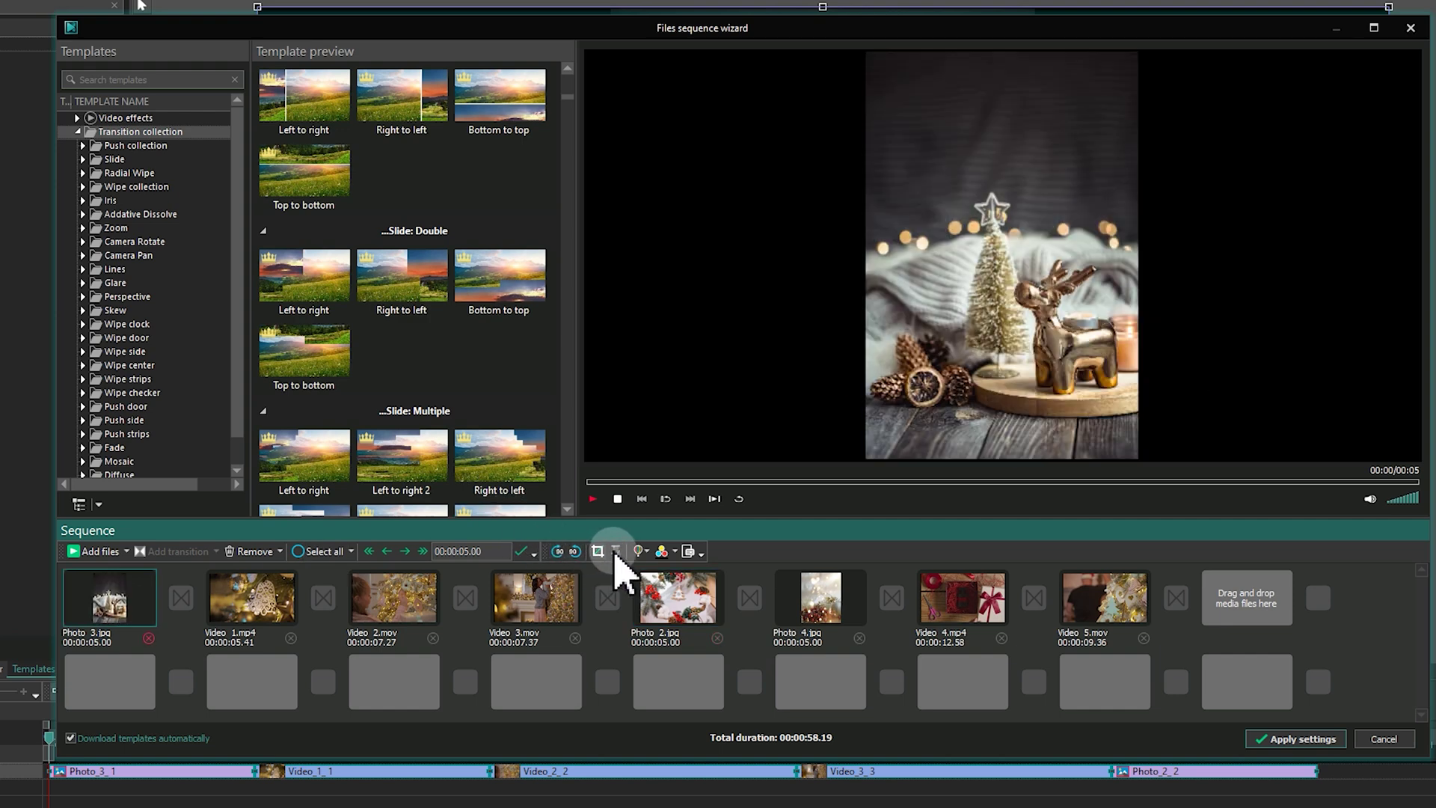
click(597, 551)
drag(734, 184, 732, 239)
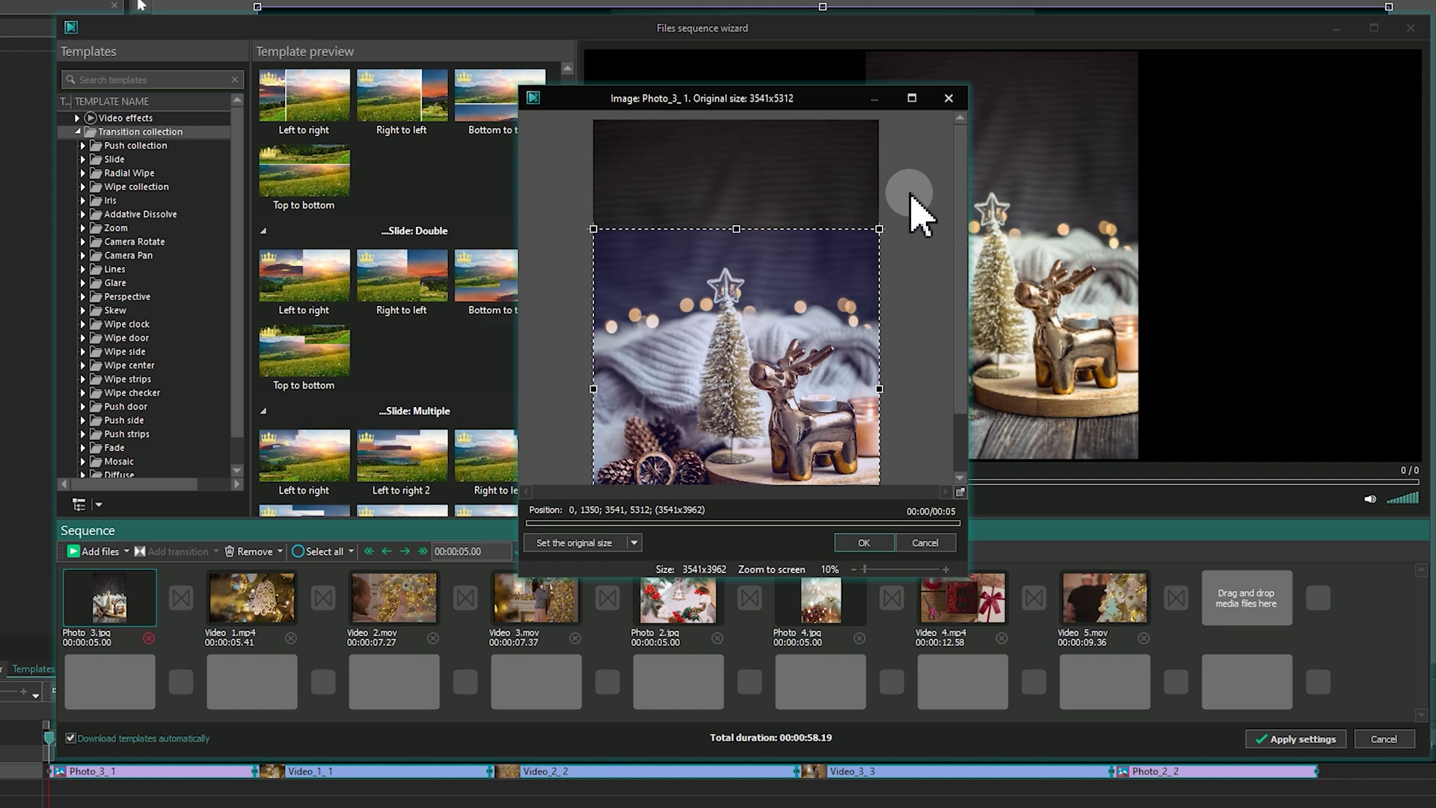
drag(962, 183, 962, 305)
click(856, 544)
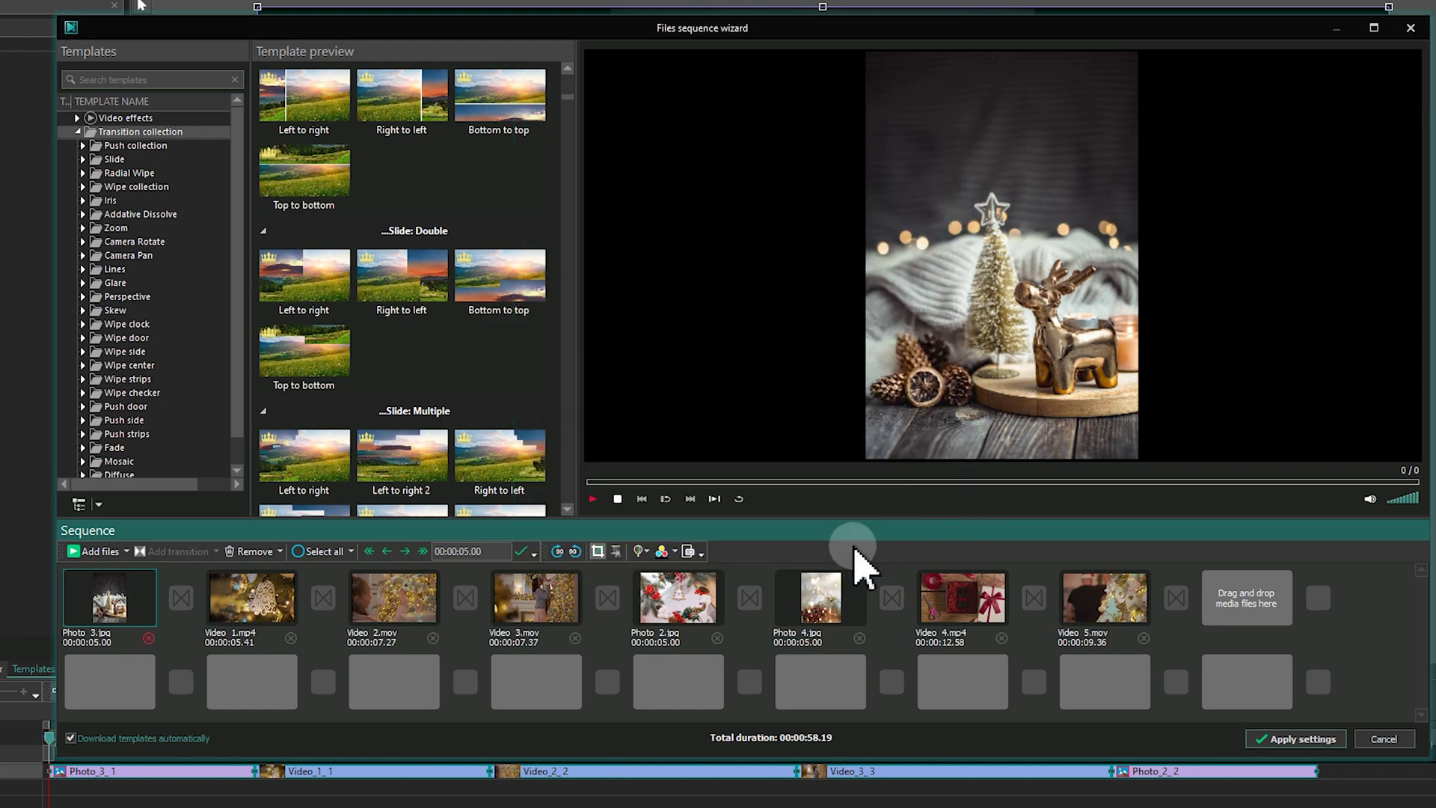
Step: Cut 00:00:03.742–00:00:05.664 out of Video 1 and apply the trim
click(602, 555)
click(613, 552)
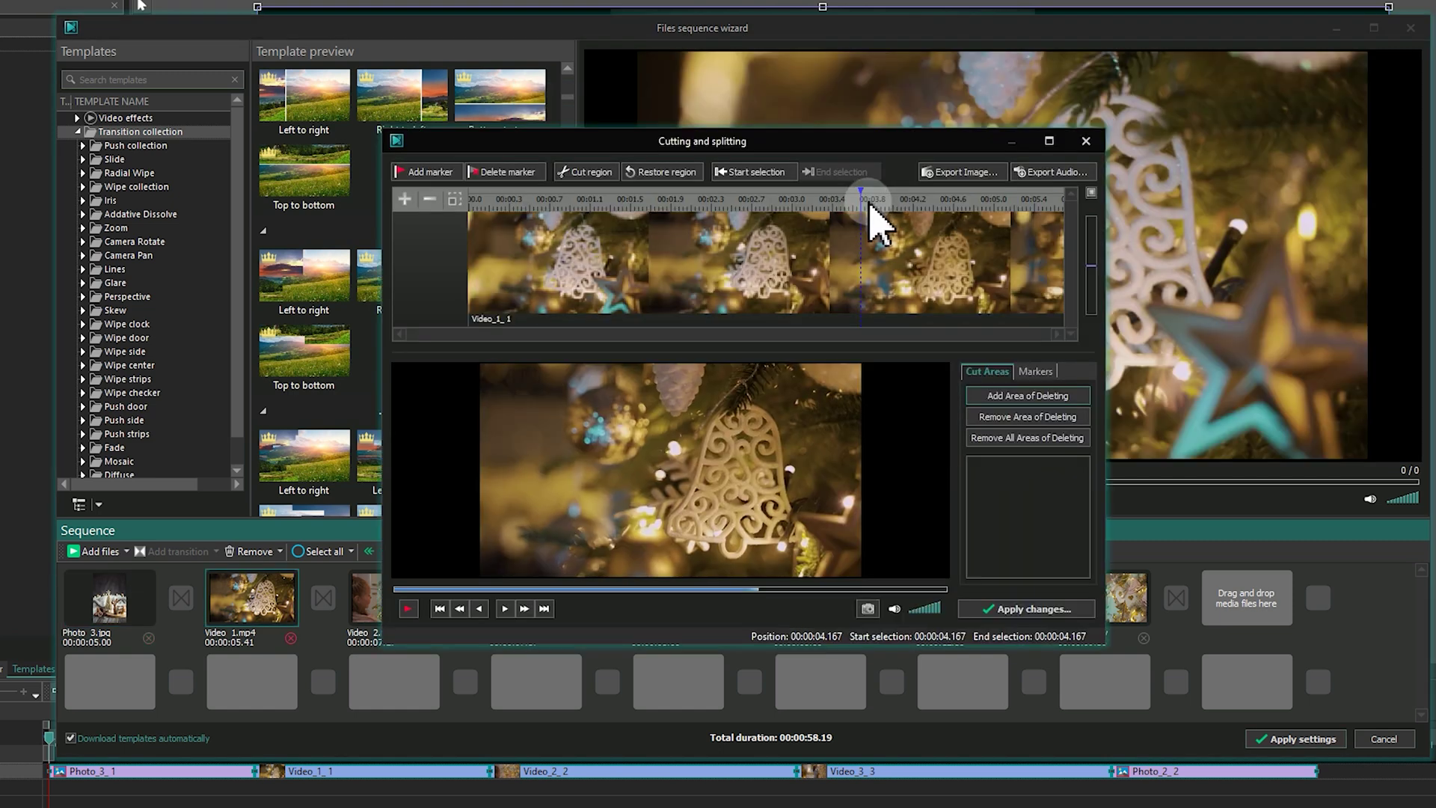
click(582, 173)
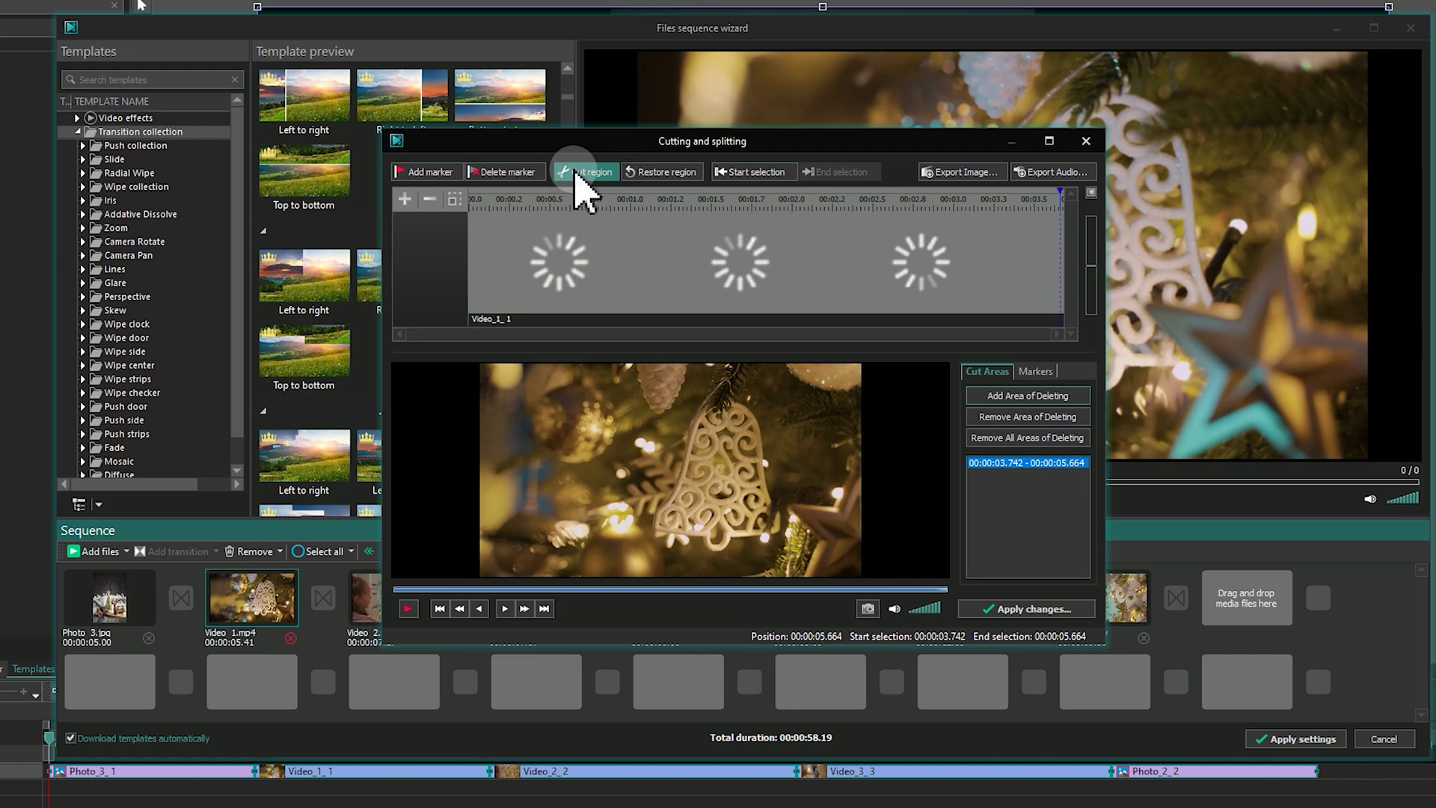
click(995, 609)
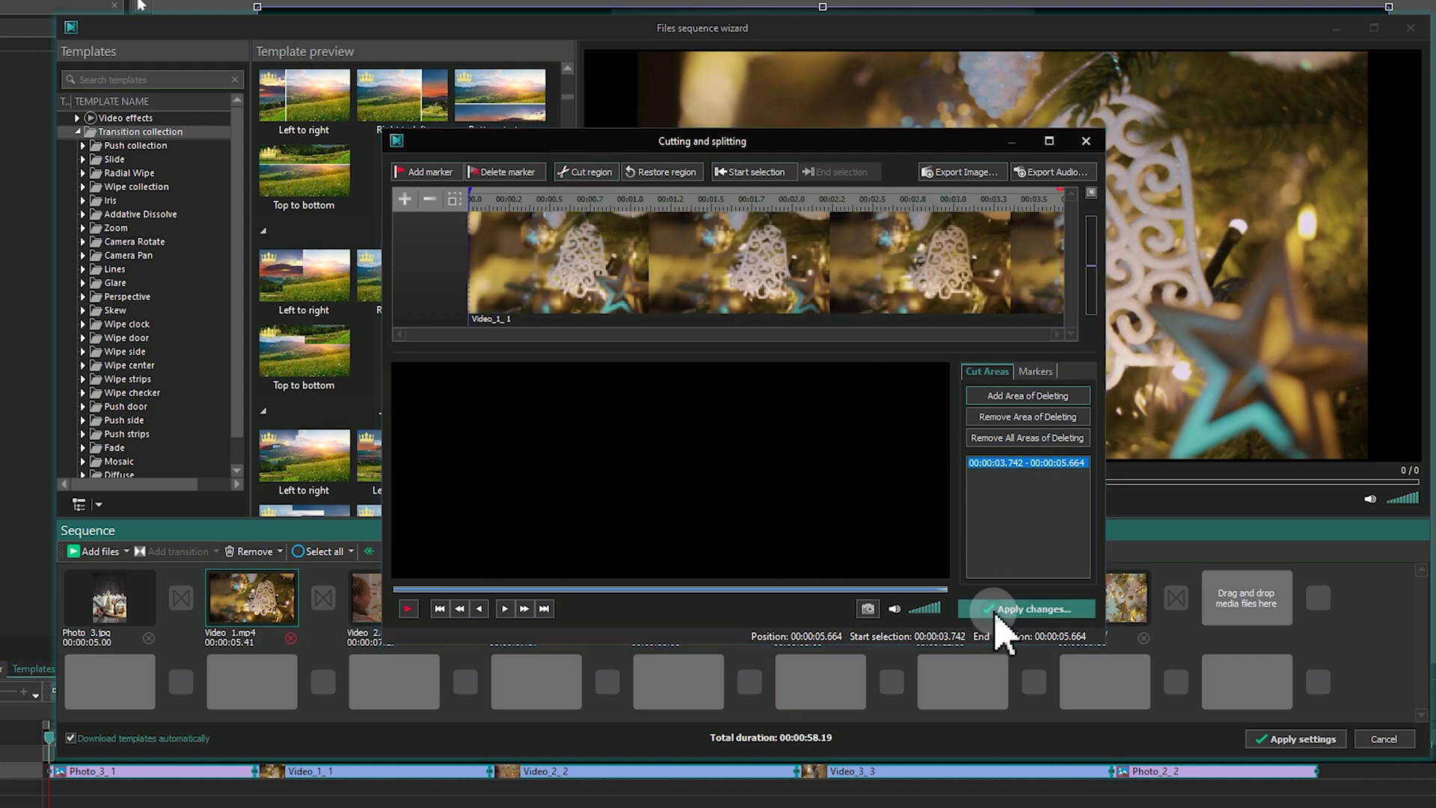
Step: Apply the Old Film 2 quick style to the Video 1.mp4 clip
click(640, 554)
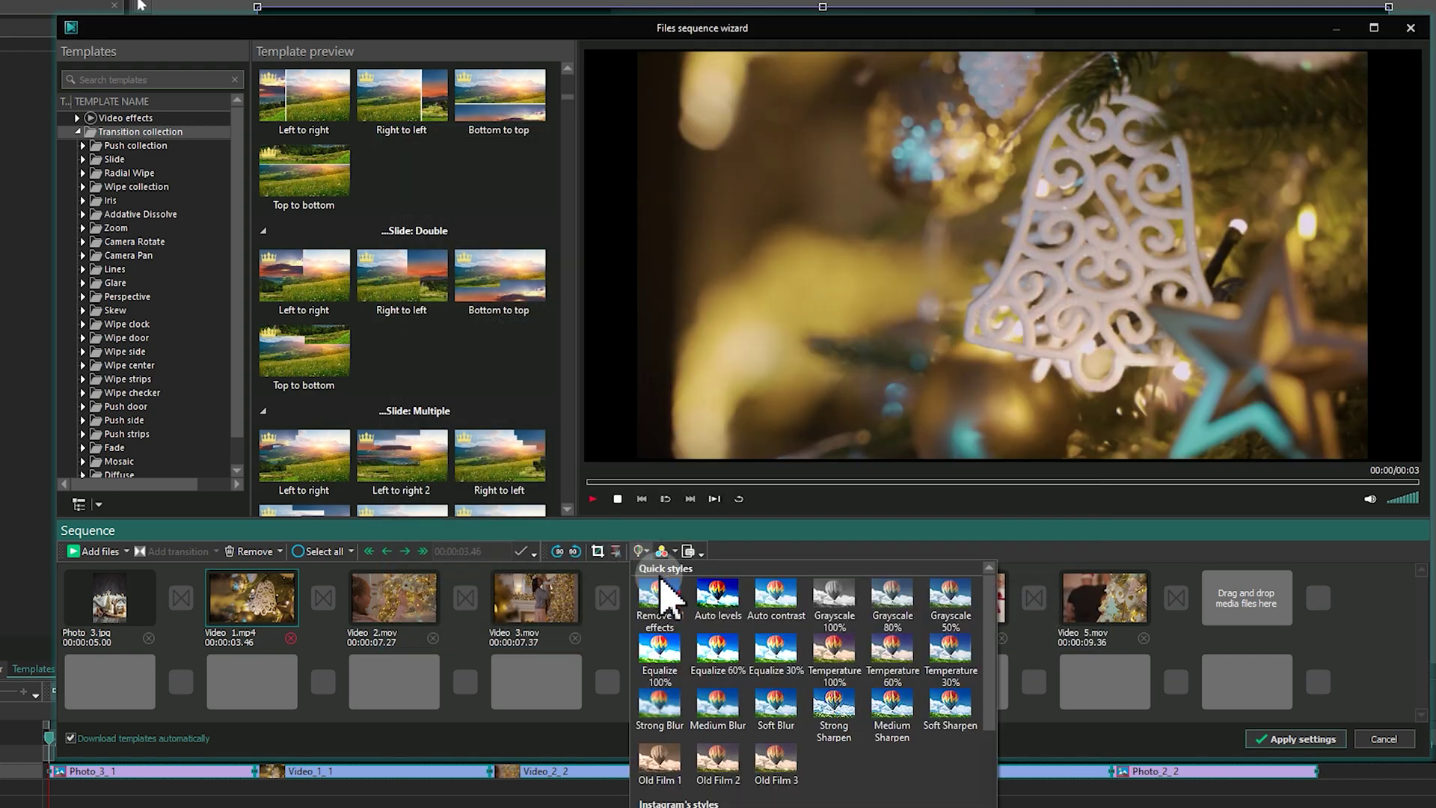
drag(987, 667, 996, 721)
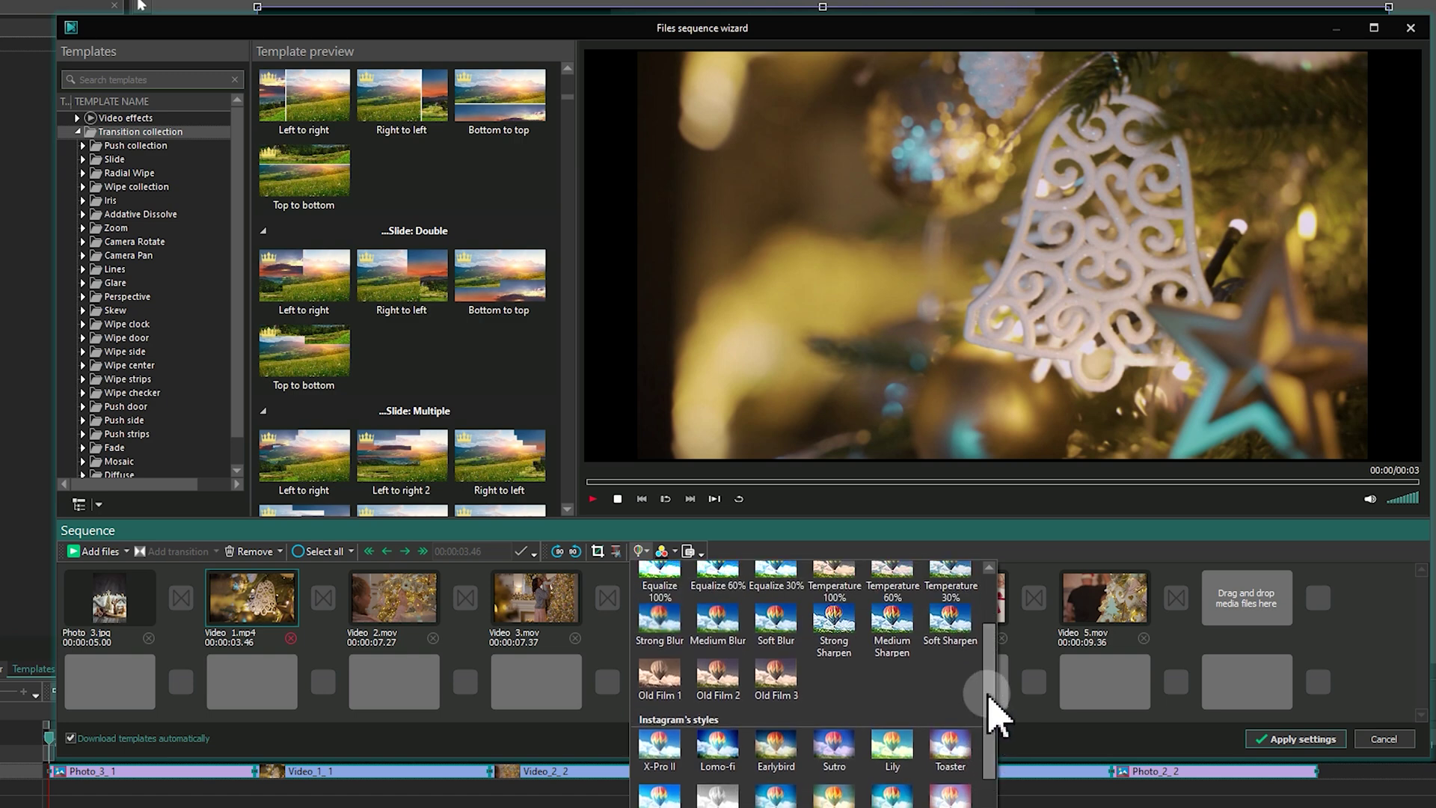
click(713, 688)
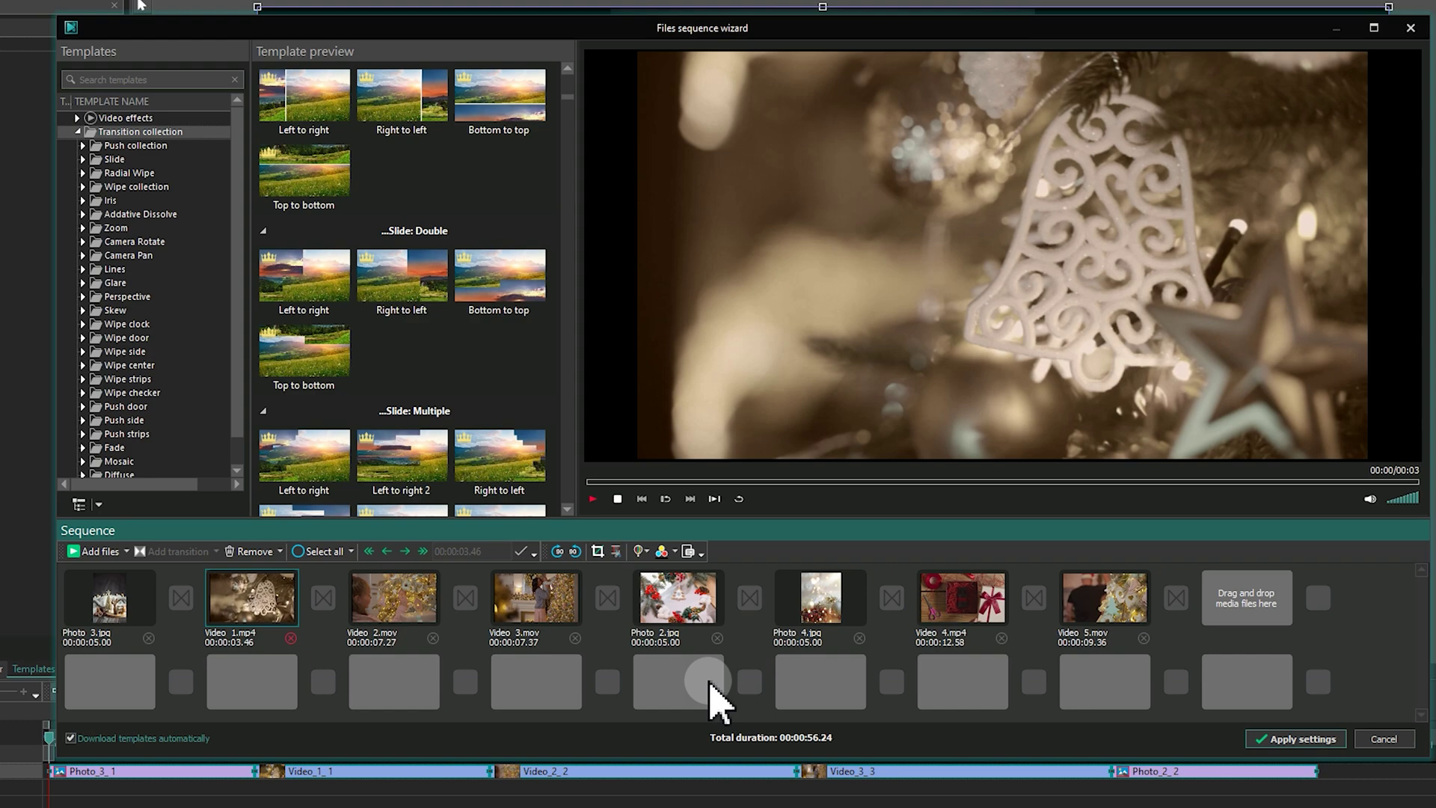
Step: Change Photo 3.jpg's duration to 00:00:10.00, then select Video 1.mp4
click(109, 603)
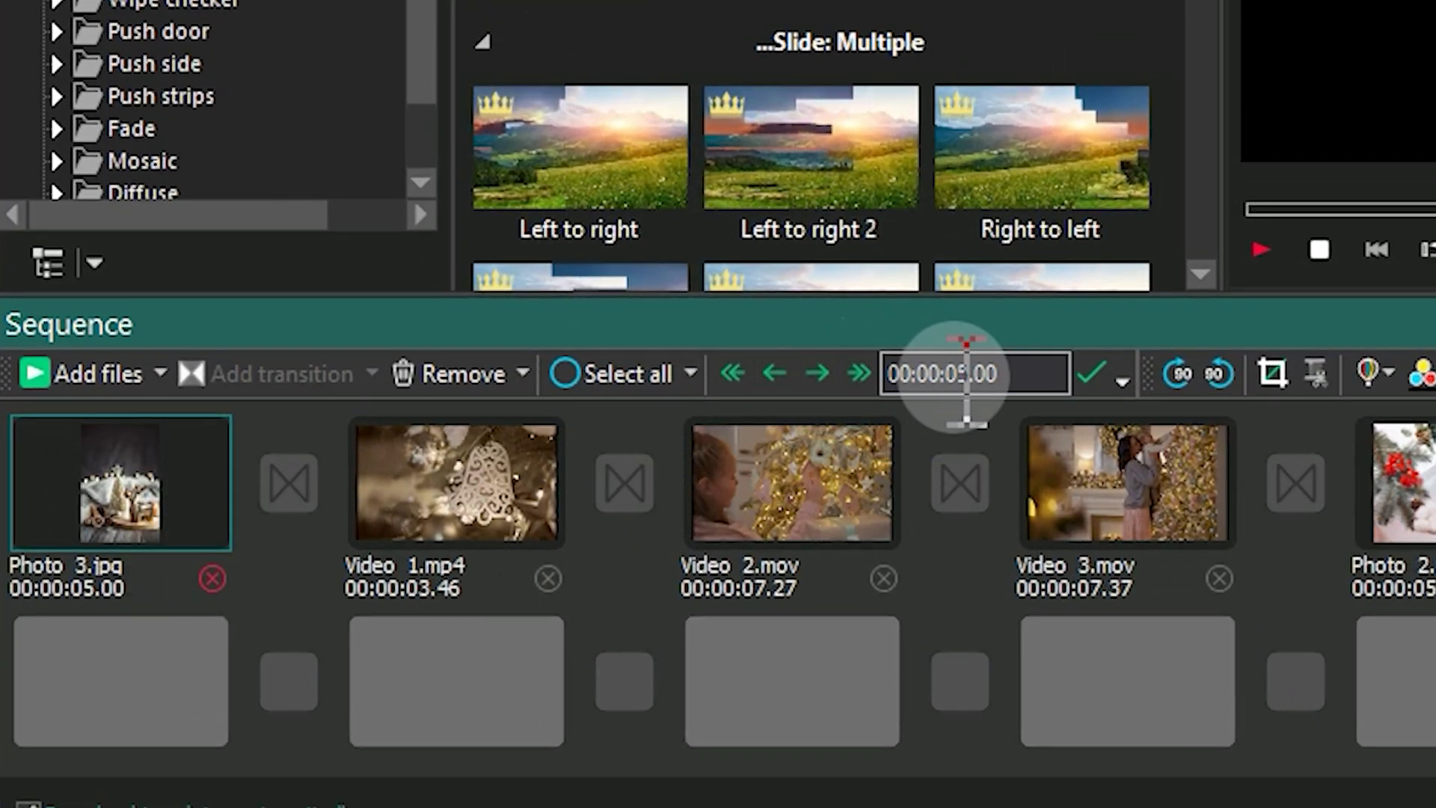
click(966, 374)
click(979, 374)
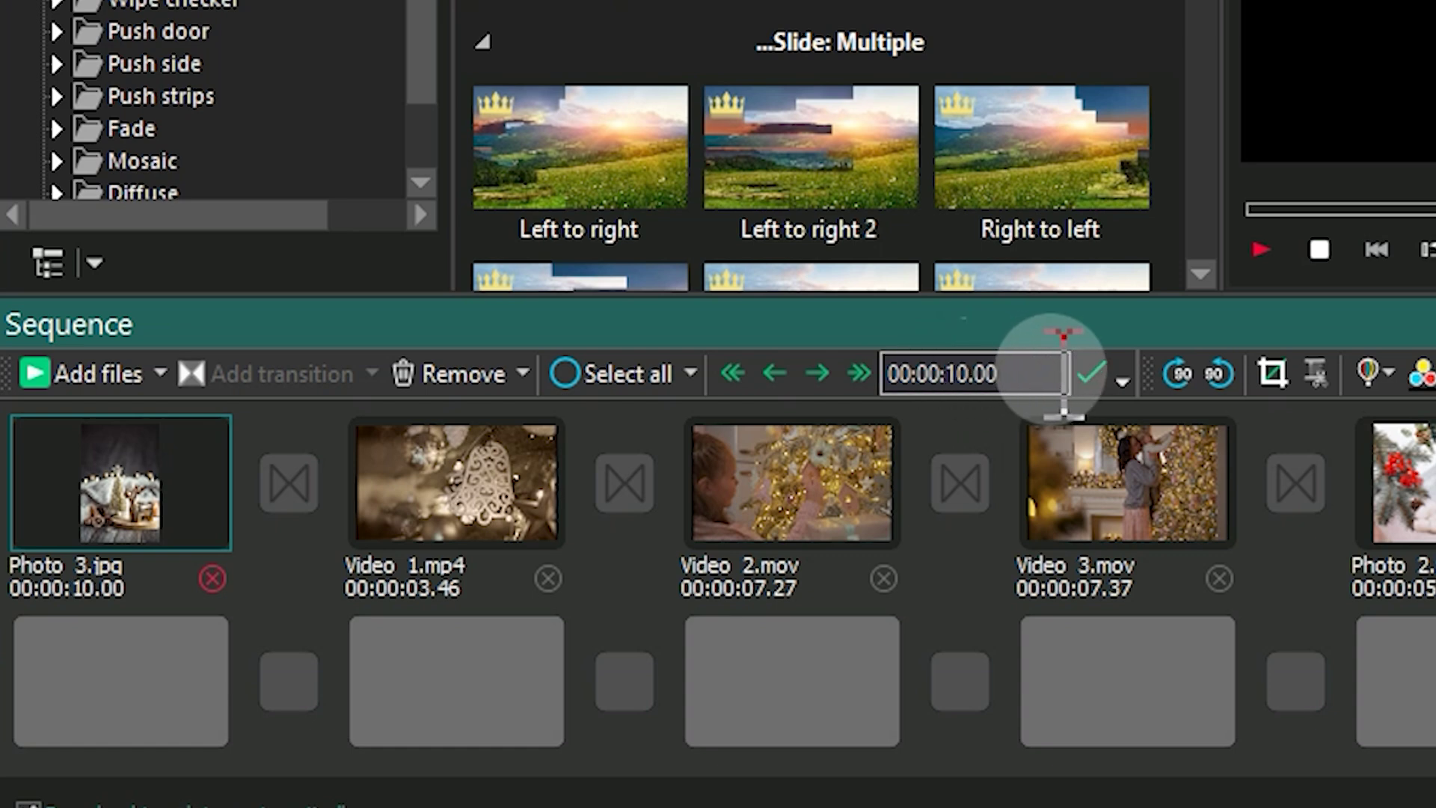
click(1093, 374)
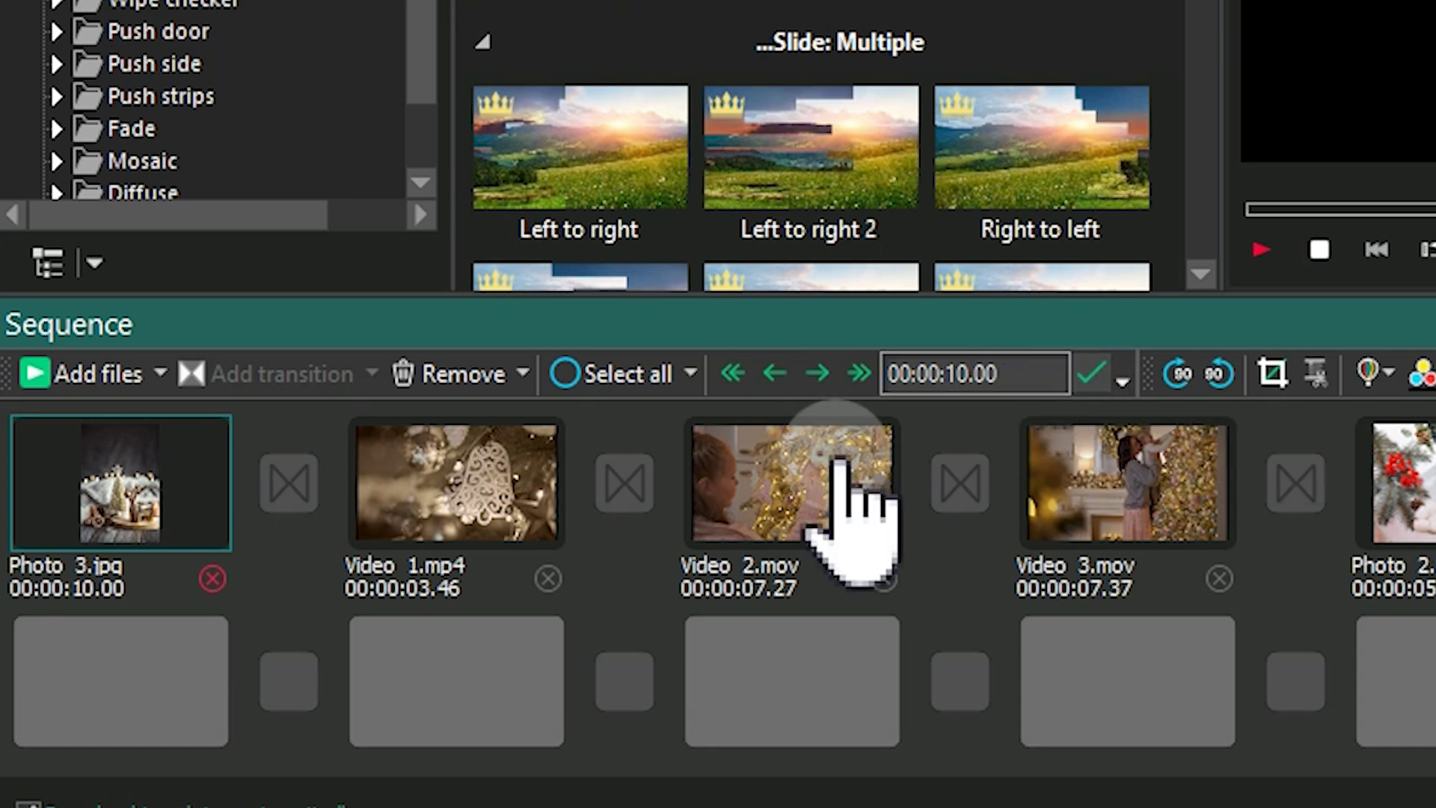
click(482, 516)
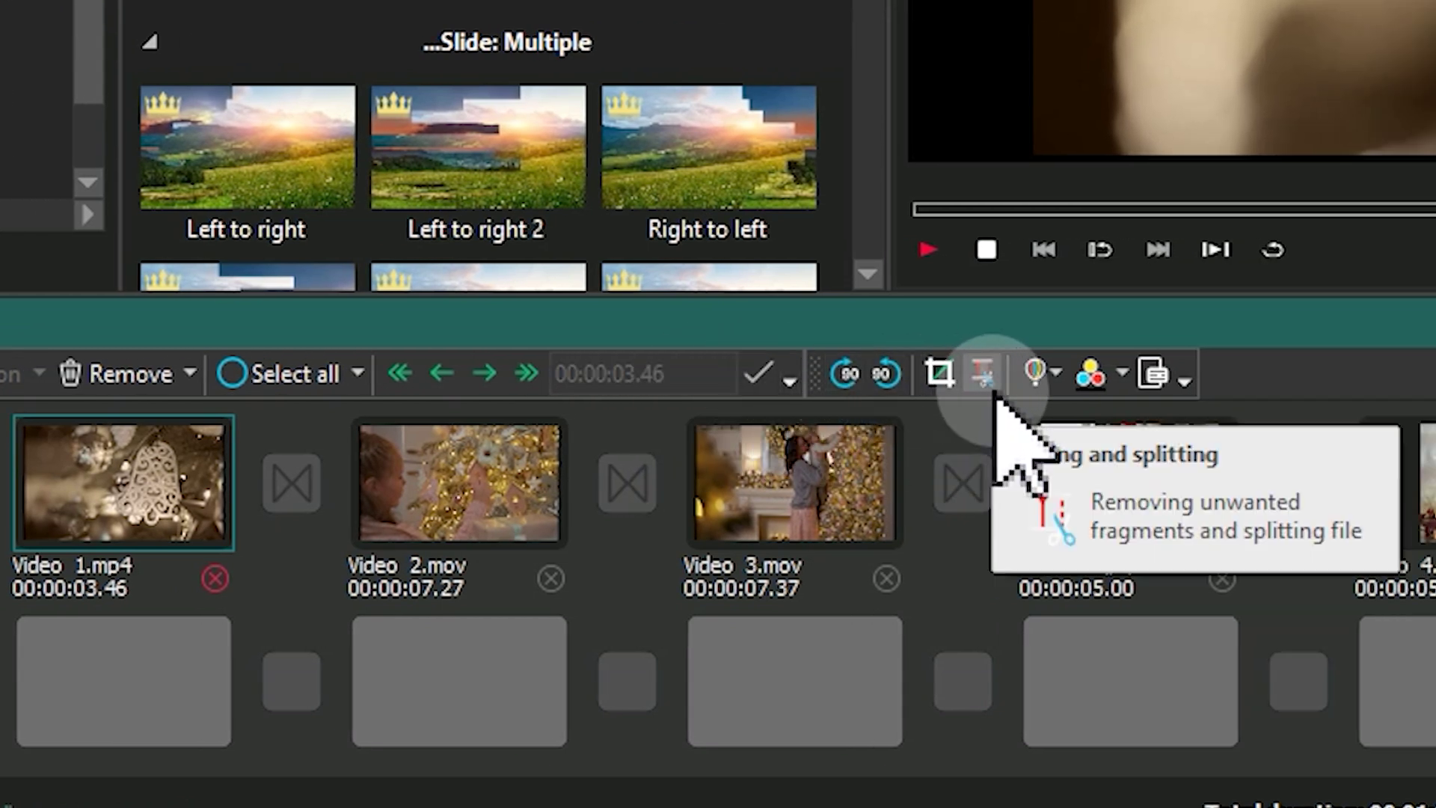
Step: Mark 00:00:01.317–00:00:02.318 of Video 1.mp4 as a cut region
click(984, 374)
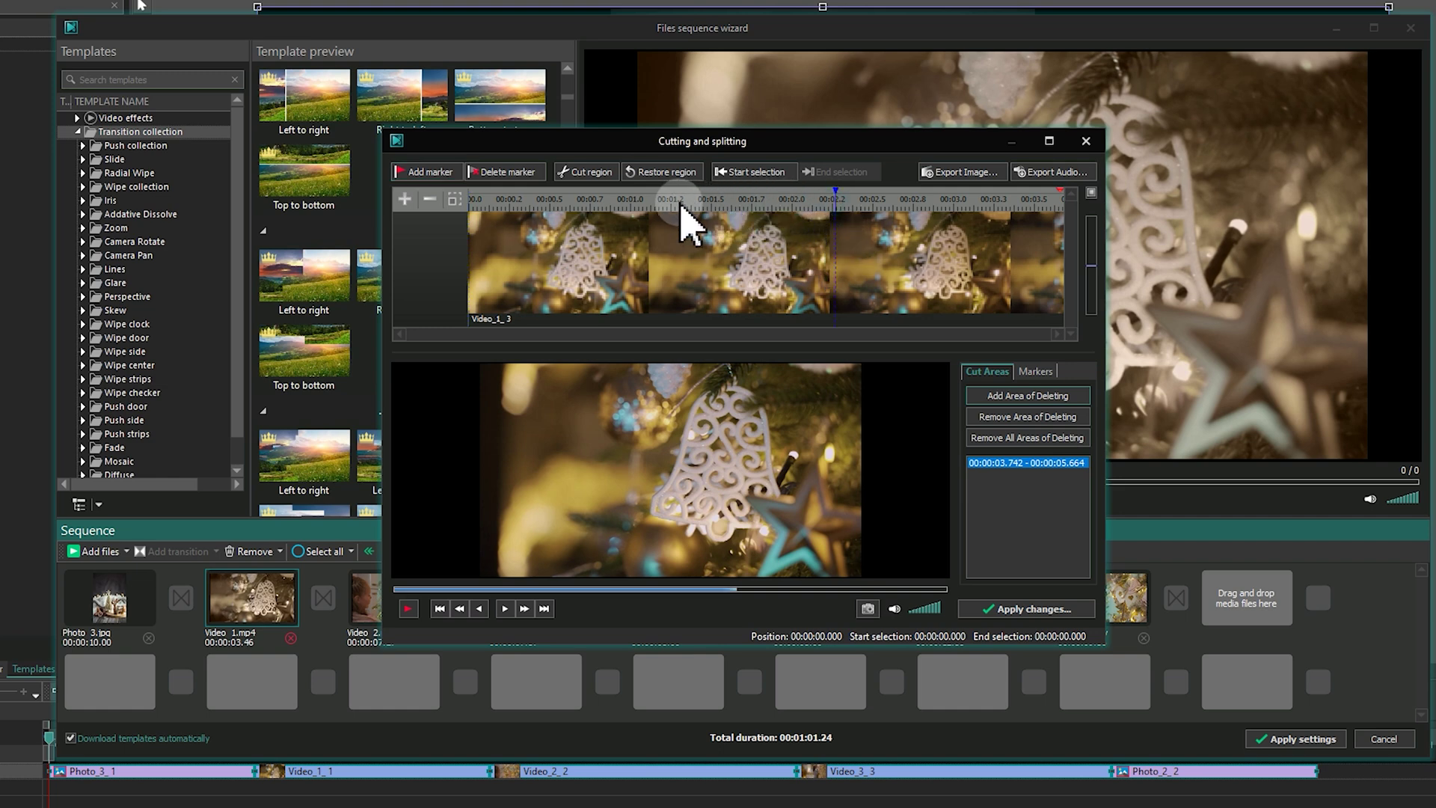
click(678, 201)
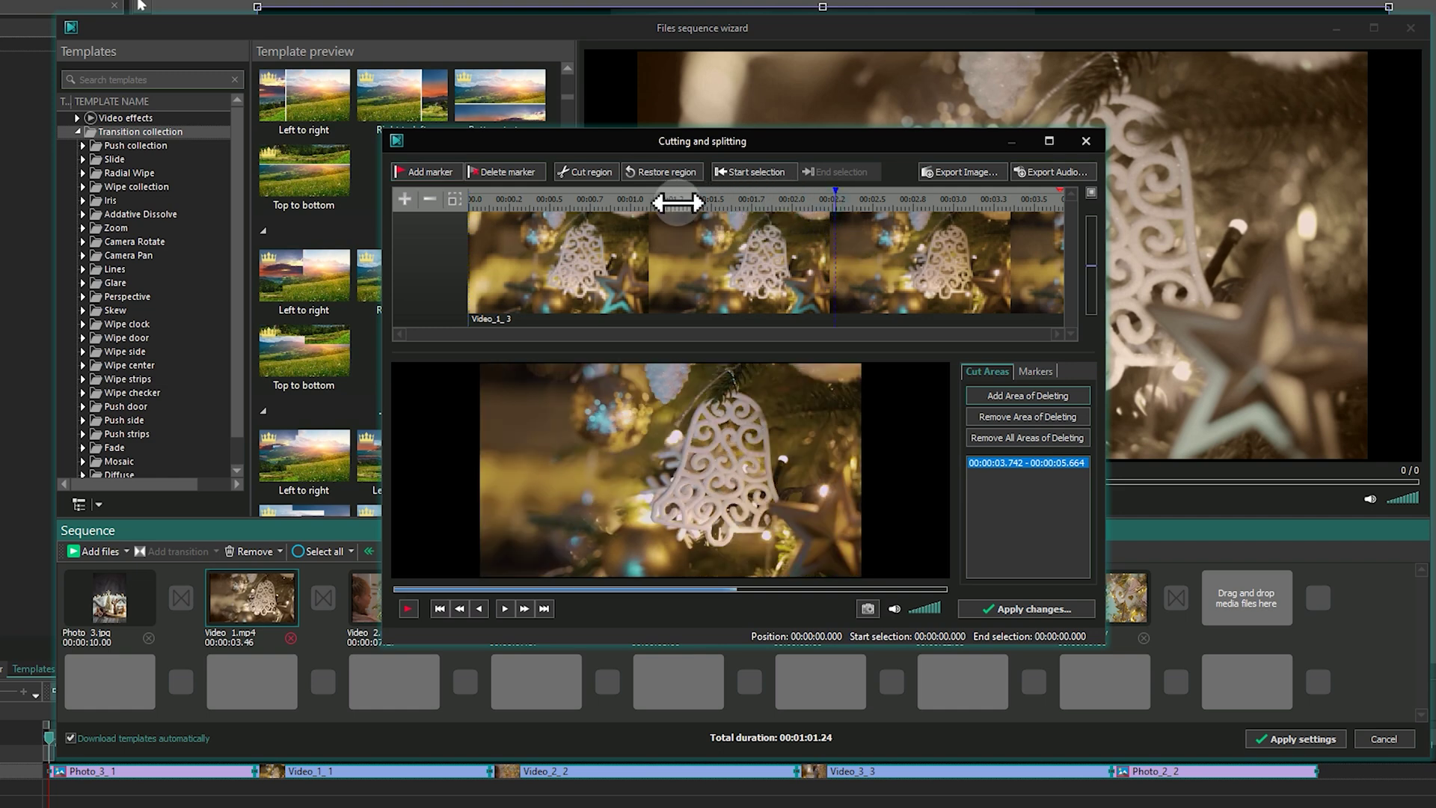
click(582, 175)
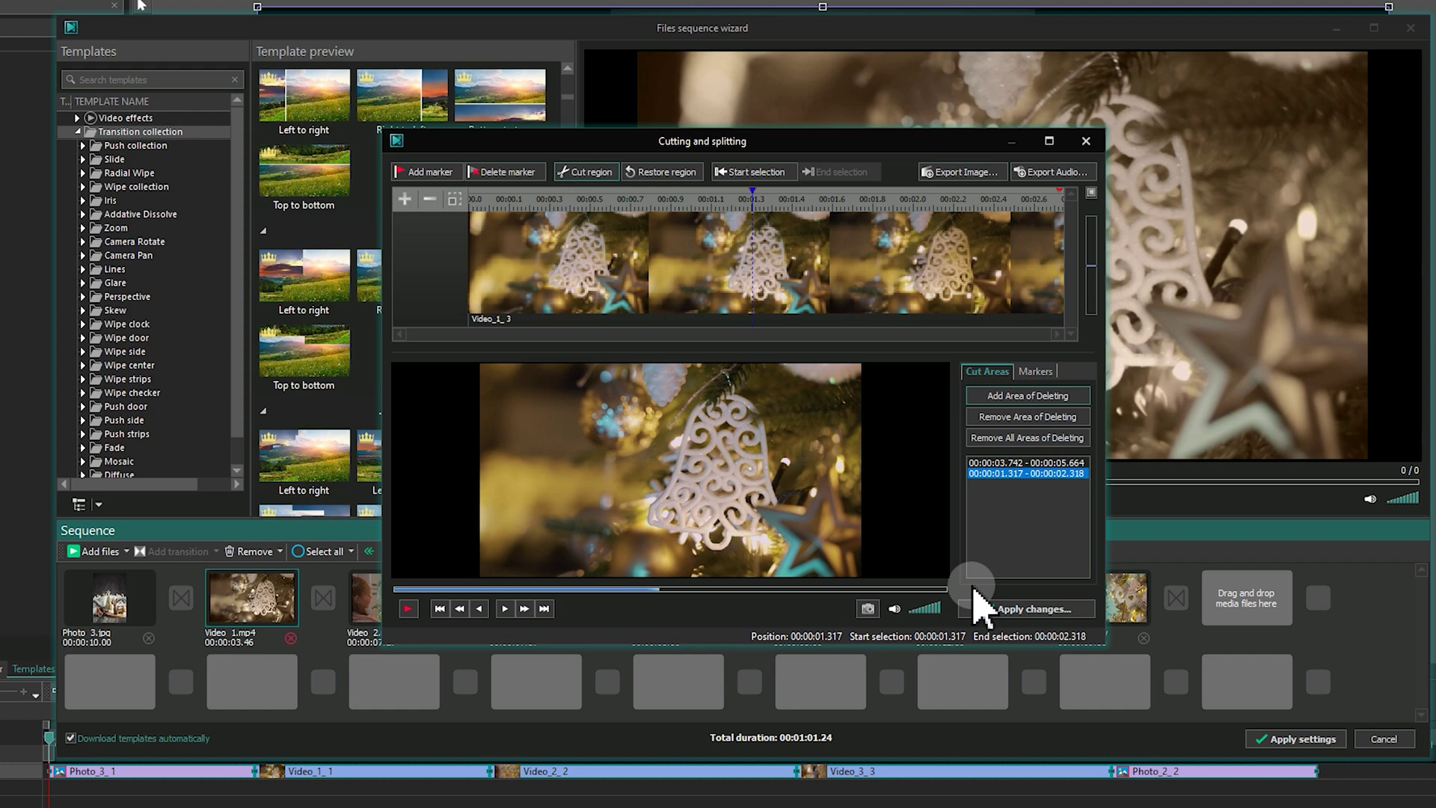
Step: Apply the cuts to Video 1.mp4 and crop it tightly around the bell ornament
click(988, 608)
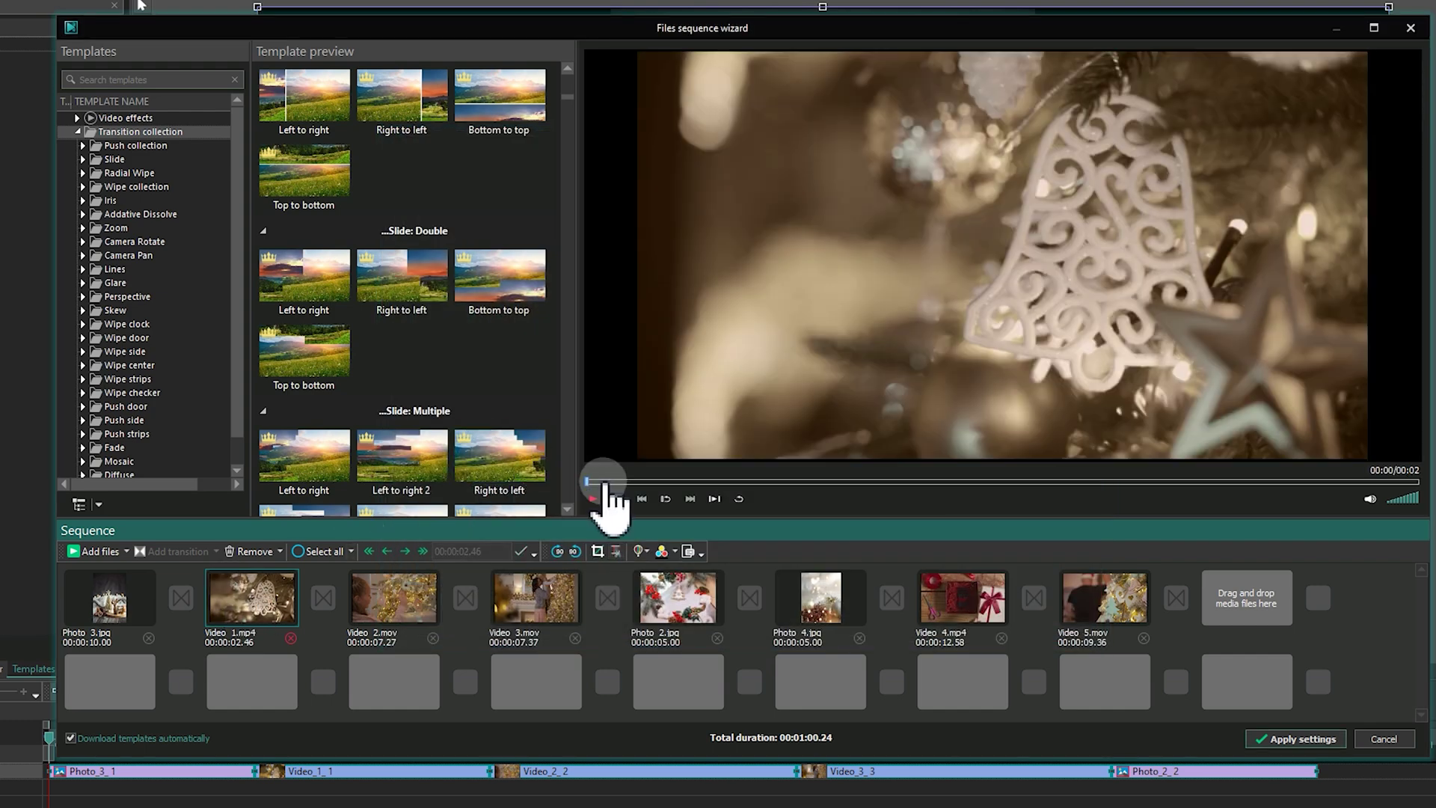
click(603, 559)
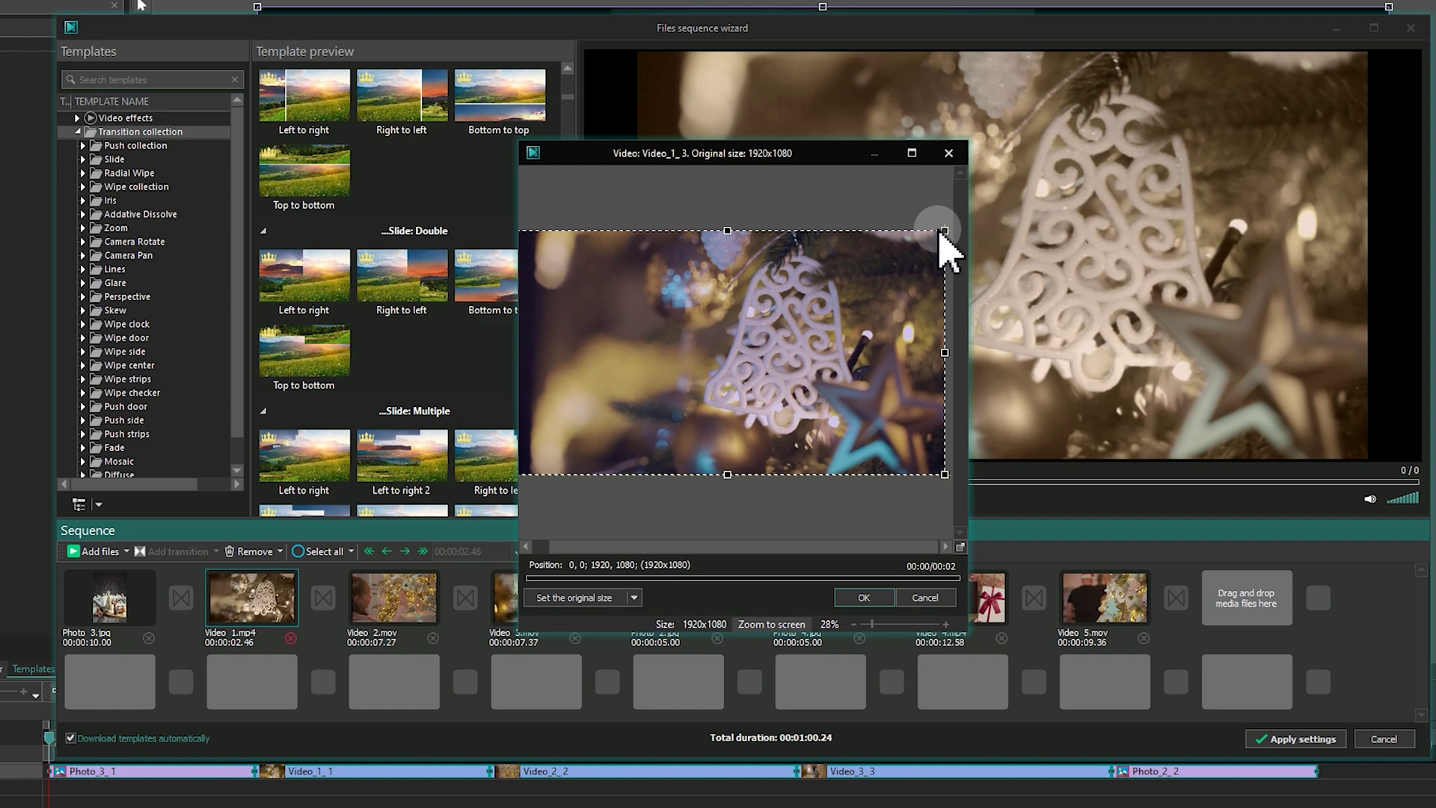
drag(940, 226, 751, 378)
drag(654, 386, 795, 343)
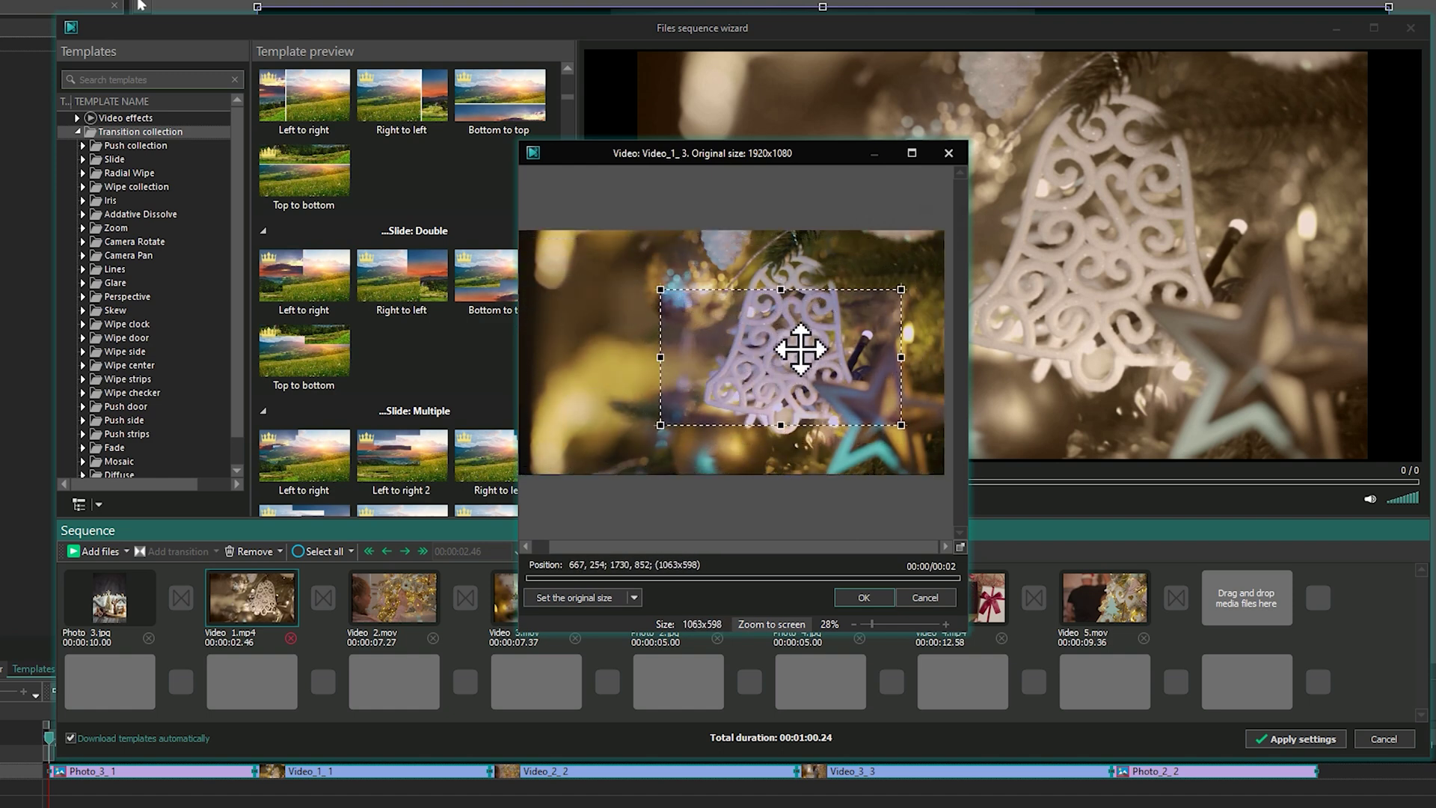
drag(660, 296, 595, 255)
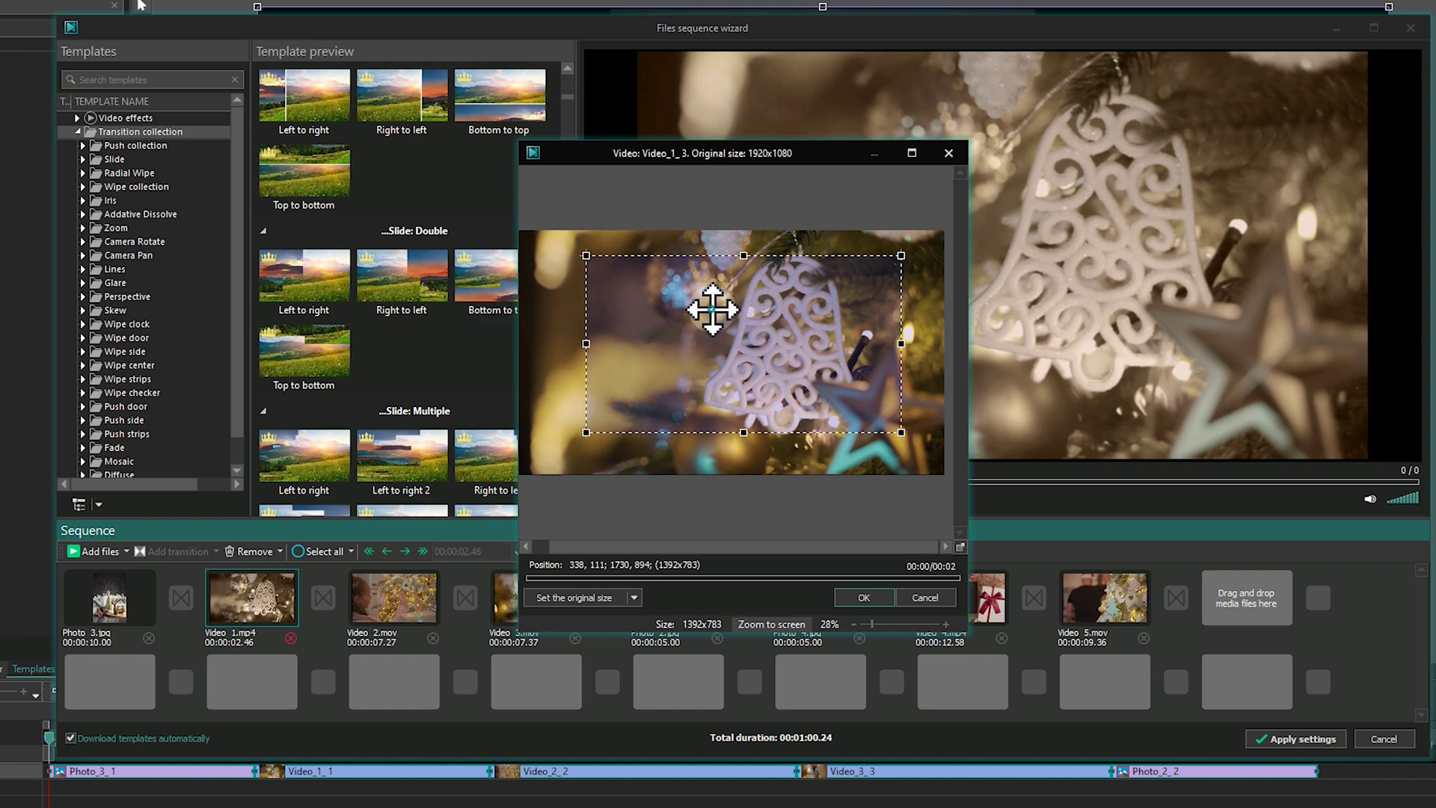
drag(711, 304, 738, 306)
click(857, 598)
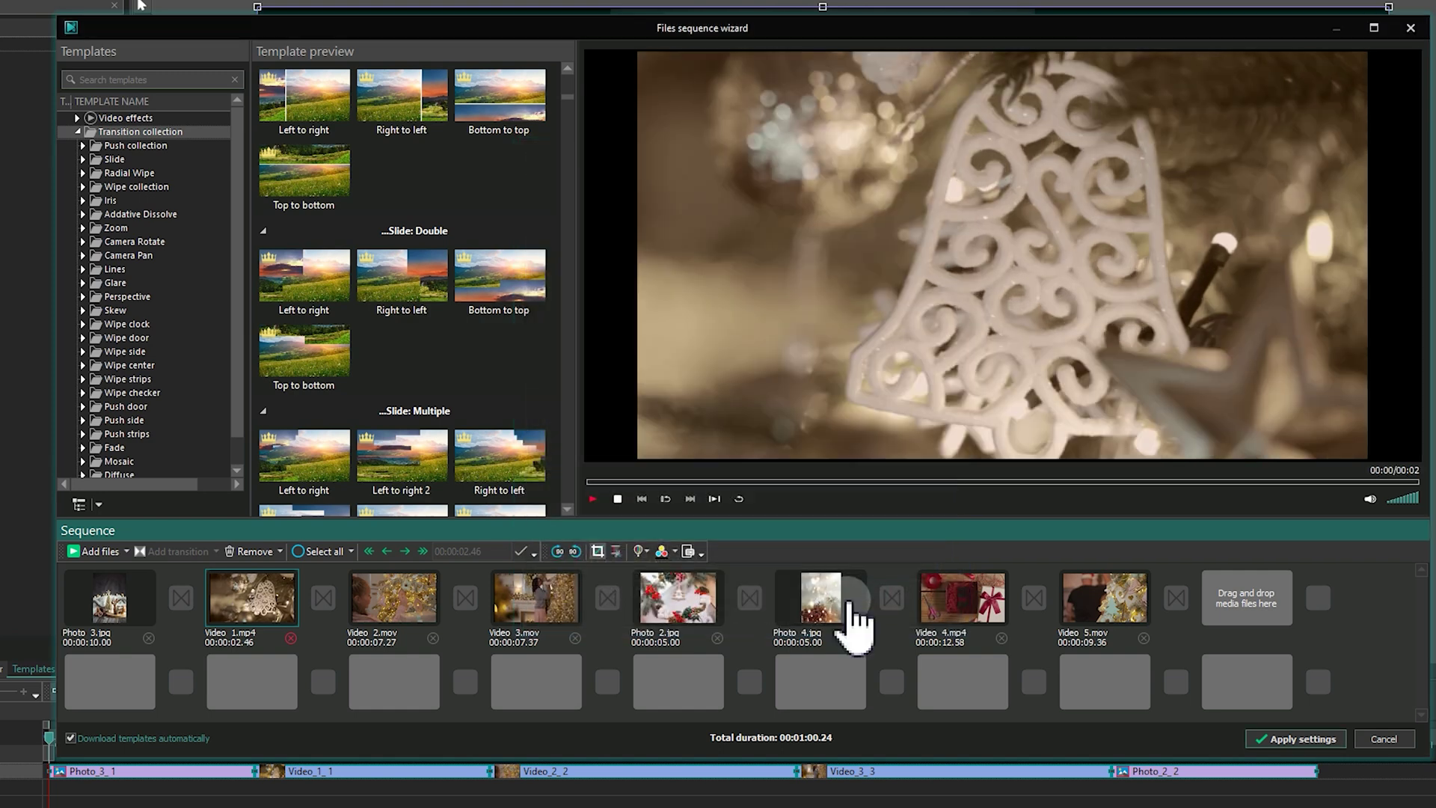
Step: Reopen Video 1's crop, reshape the crop area, and close the crop settings
click(598, 553)
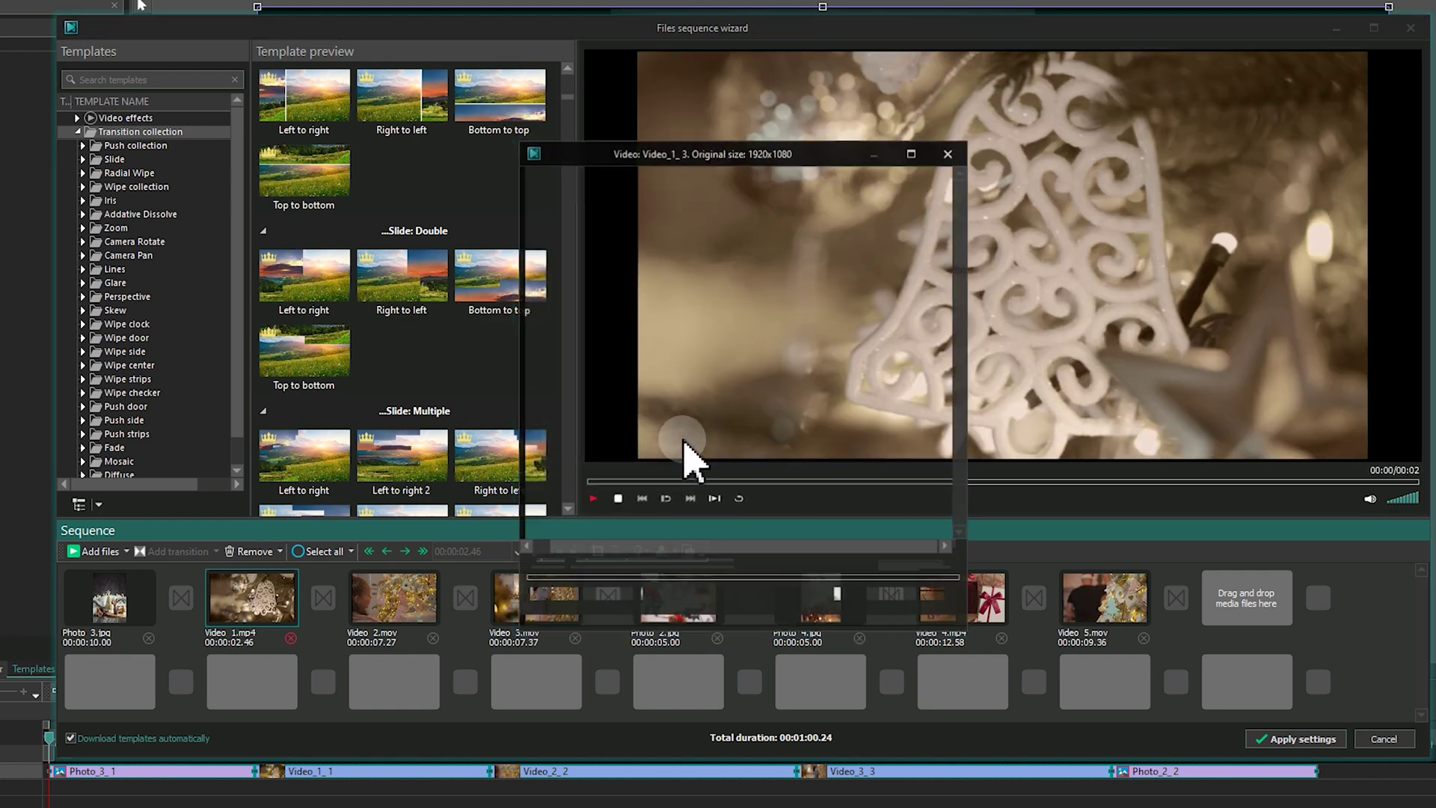
drag(615, 430, 725, 442)
click(635, 598)
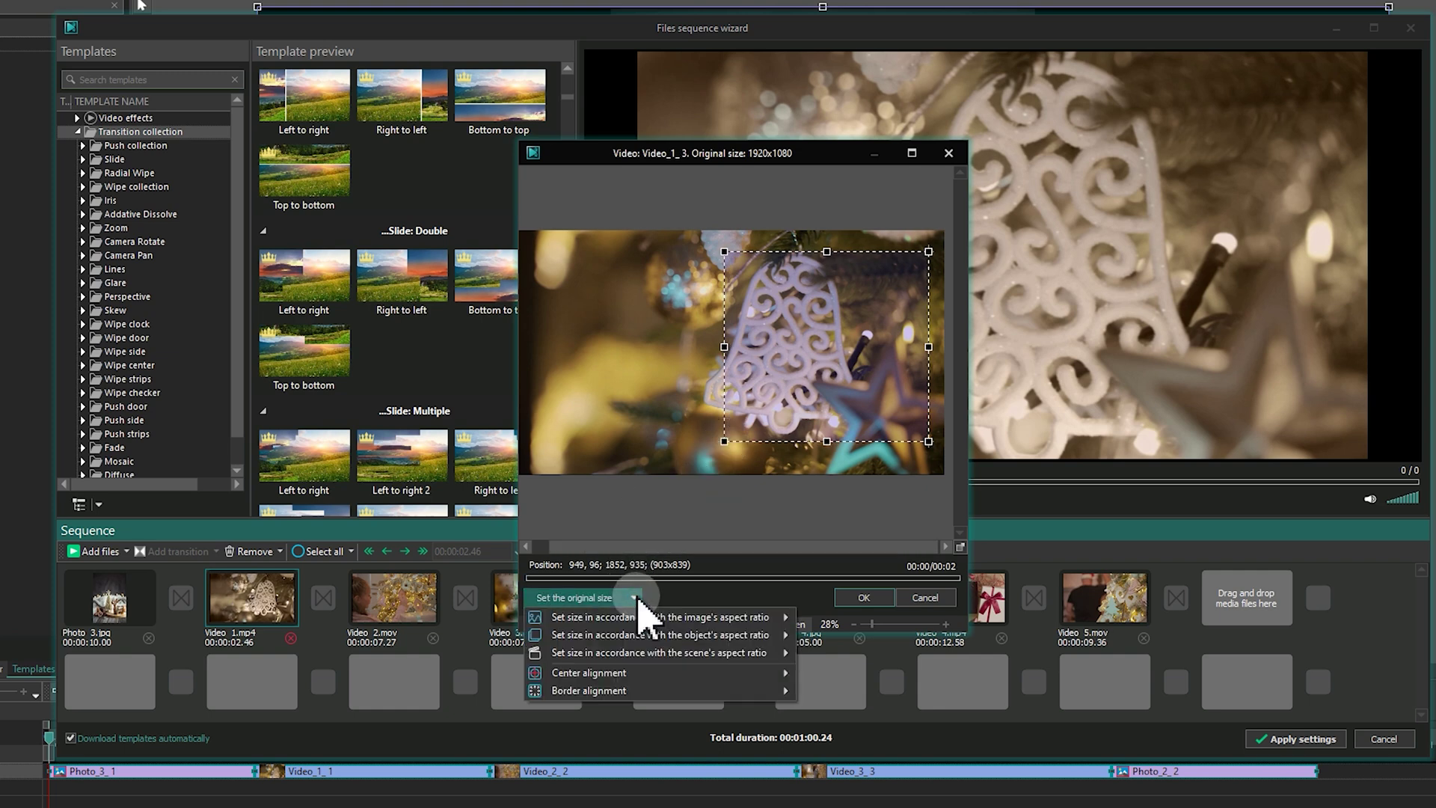
mouse_move(762, 655)
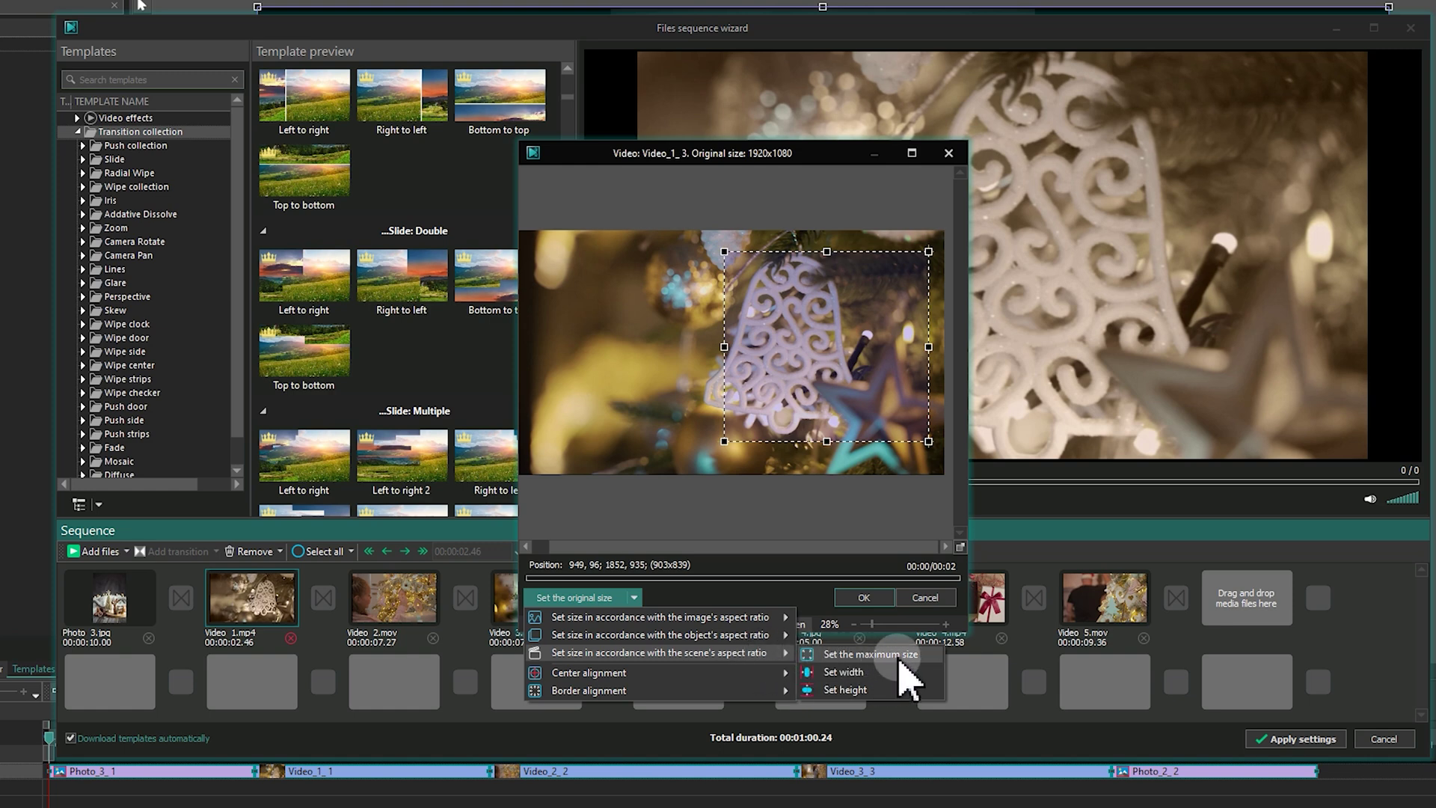
click(870, 654)
click(105, 608)
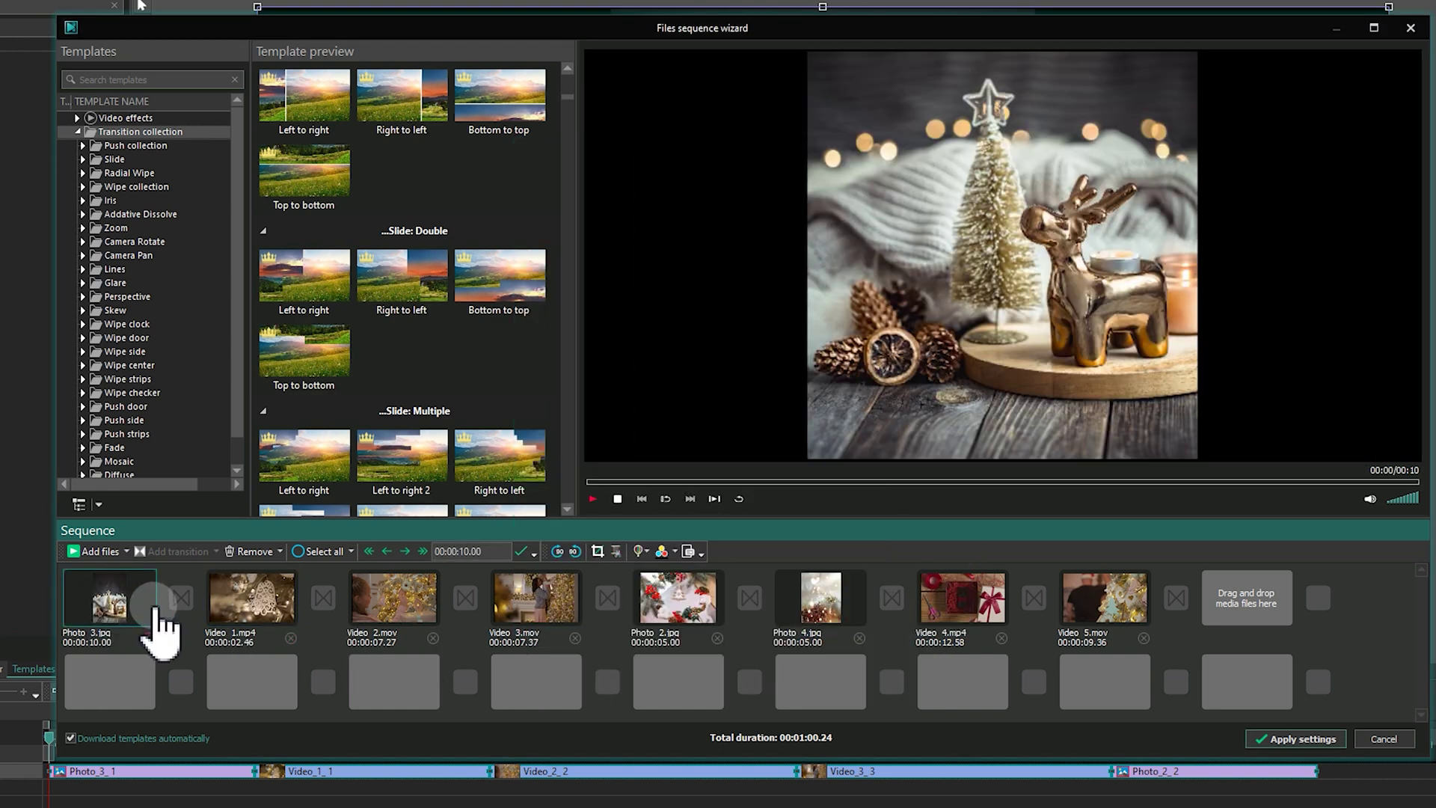
Step: Raise the bottom edge of Photo 3.jpg's crop to 3541x3366 and confirm it
click(597, 551)
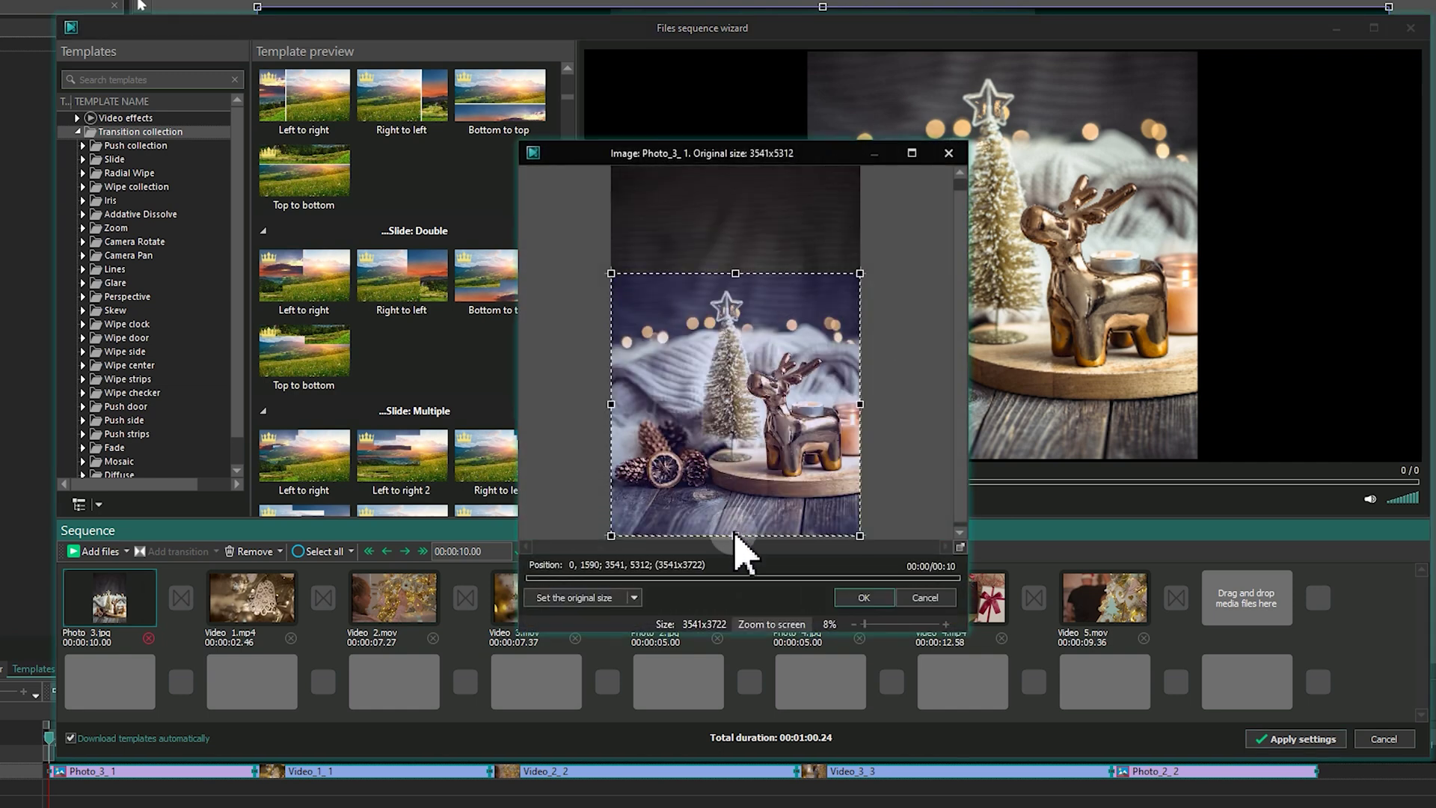
drag(736, 536, 735, 510)
click(864, 598)
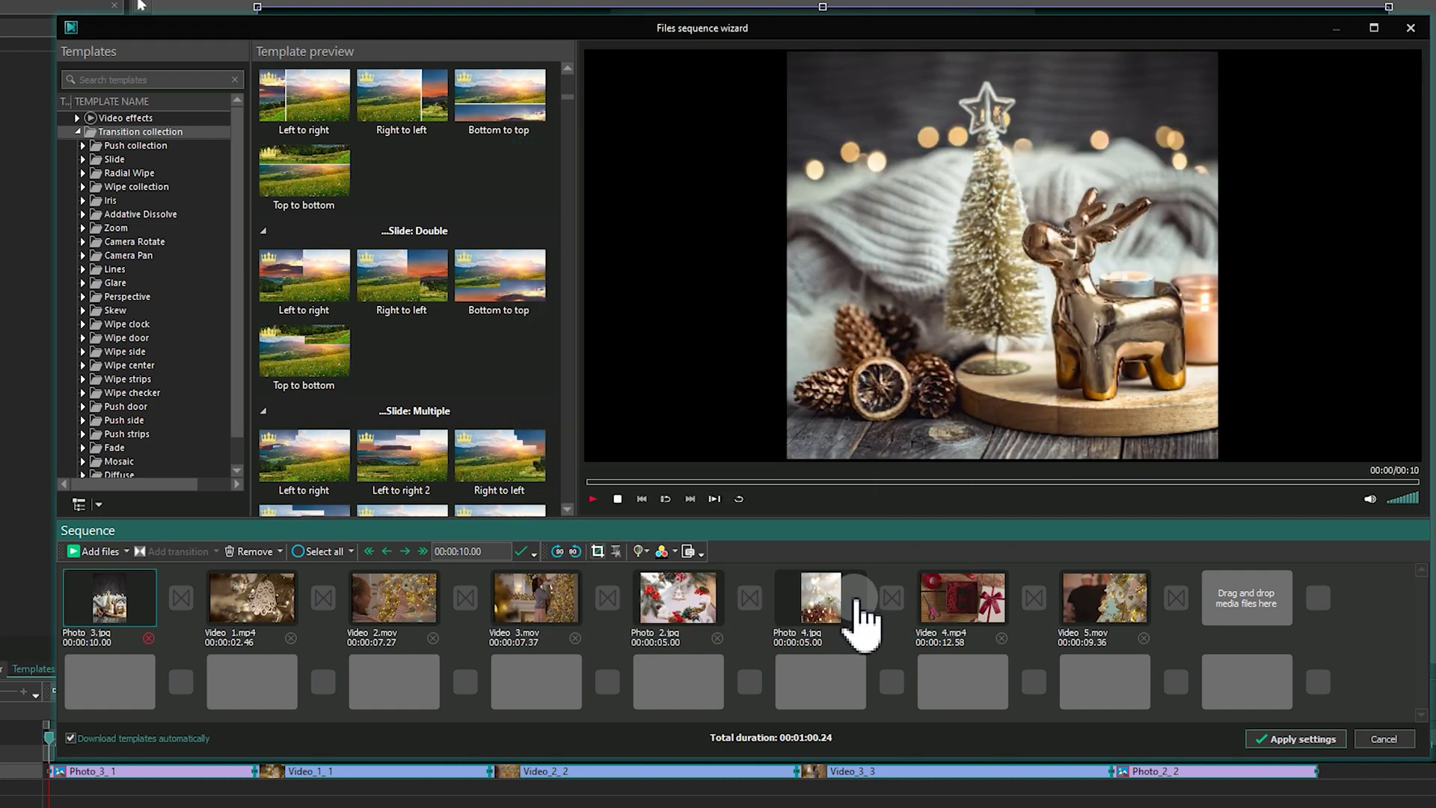
Step: In Photo_3_1's properties, set Fill background to Blur background and select the Blur levels field
click(690, 555)
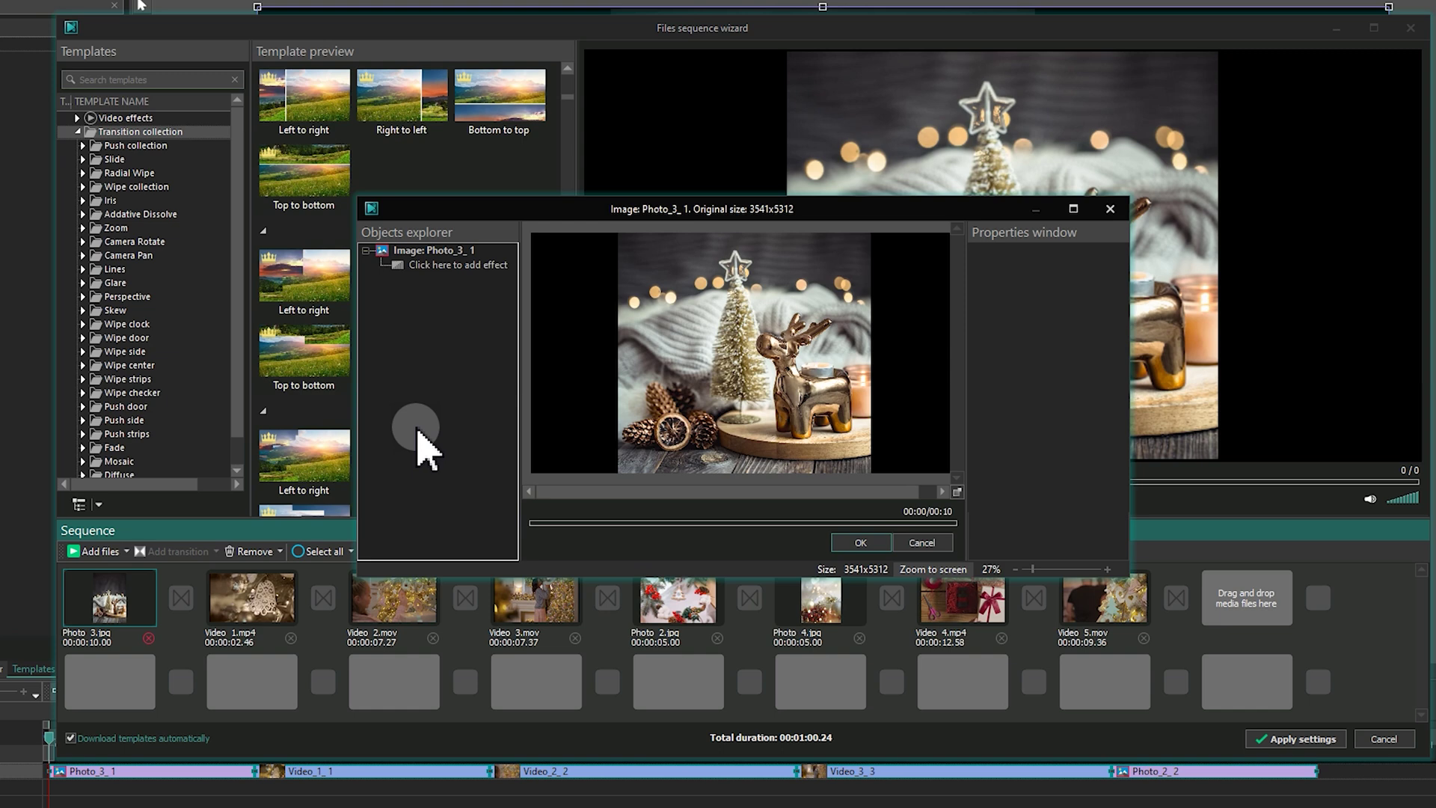
click(443, 253)
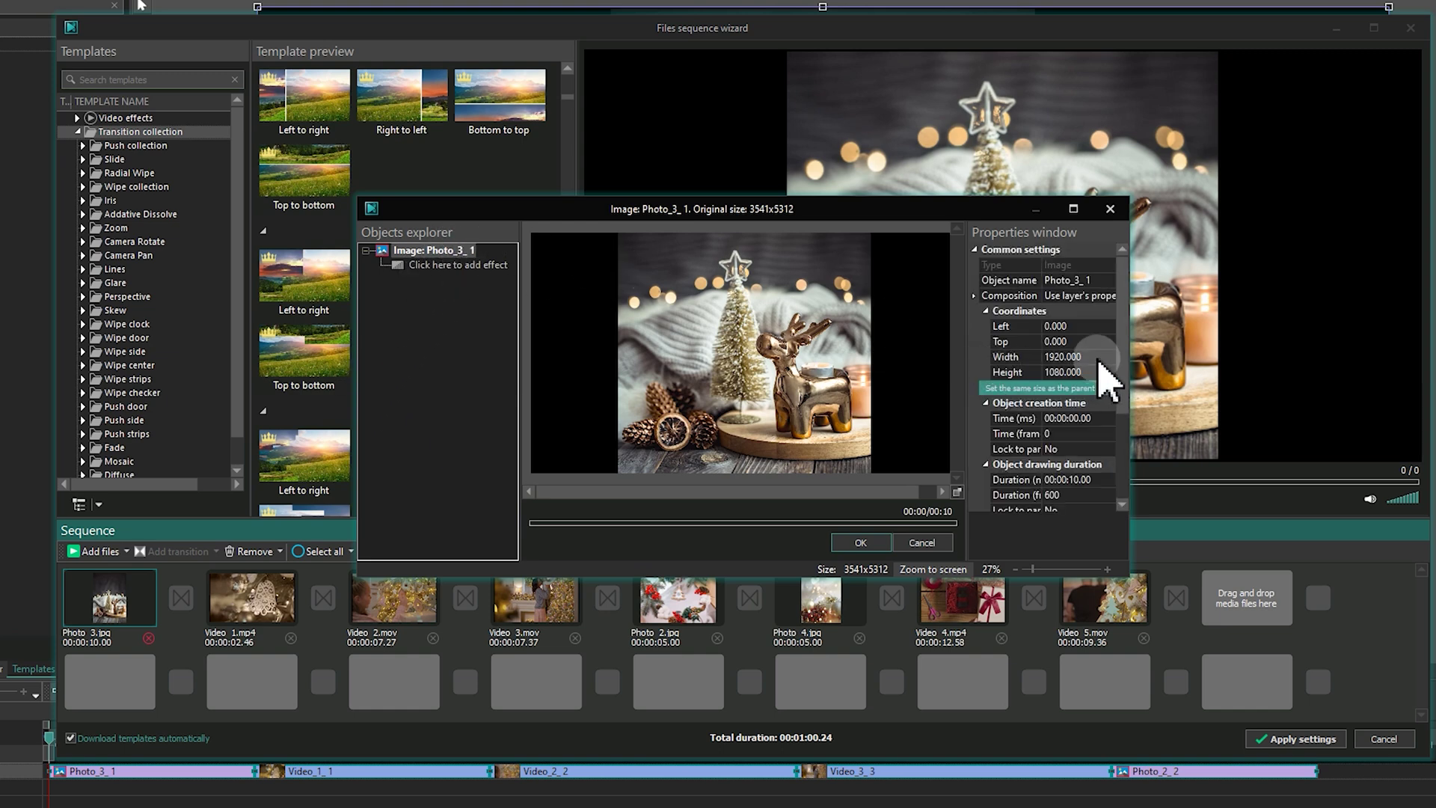
drag(1127, 343, 1115, 463)
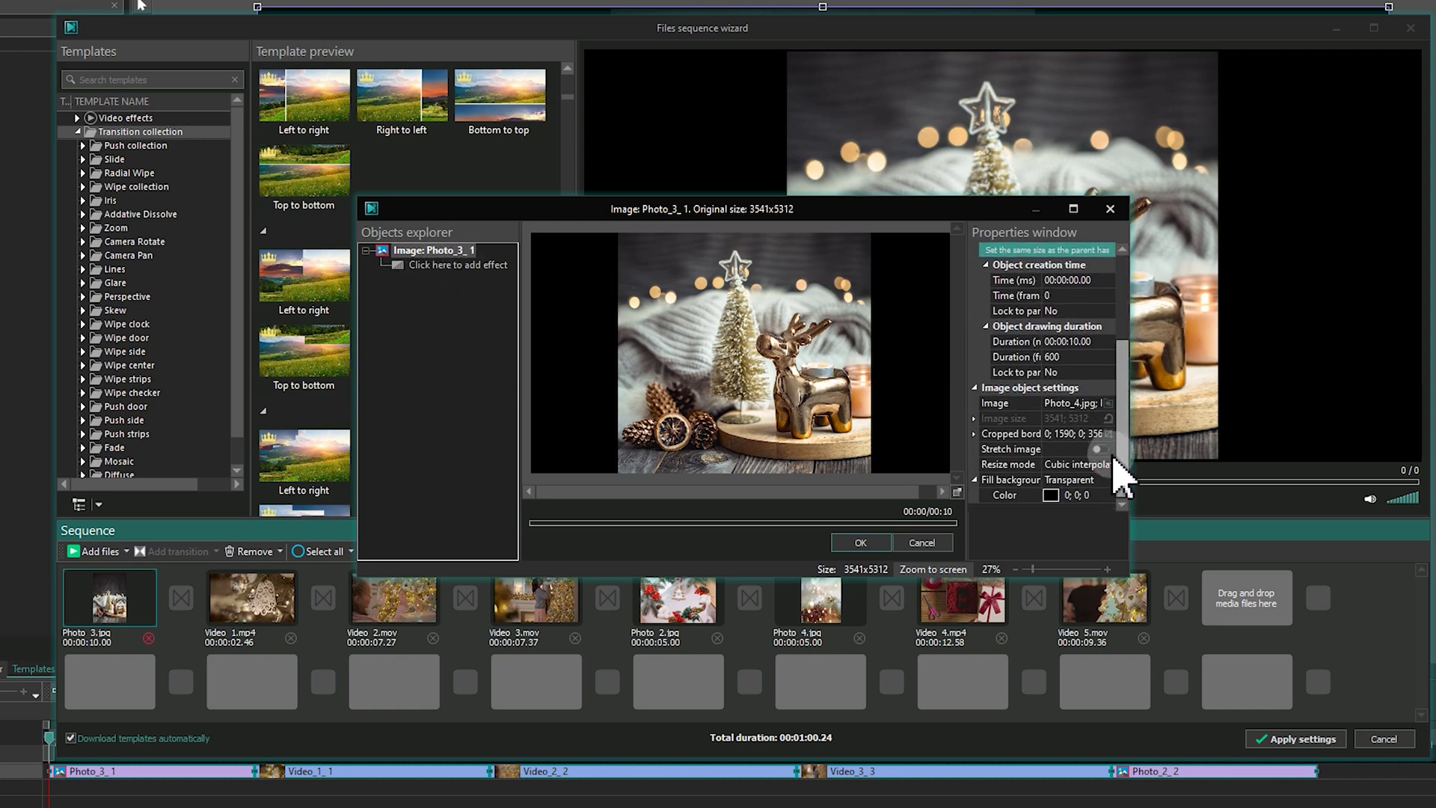
click(1004, 480)
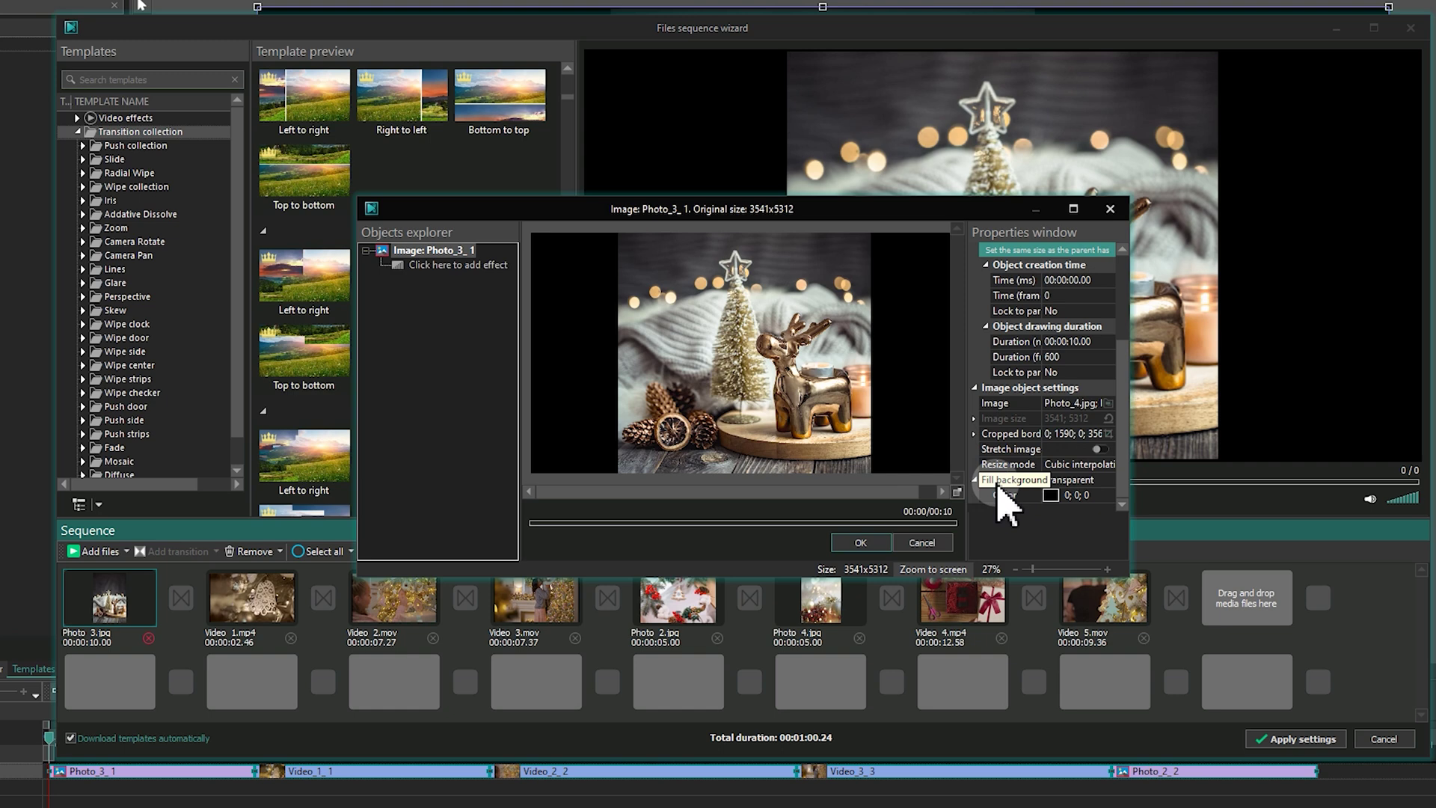
click(1109, 479)
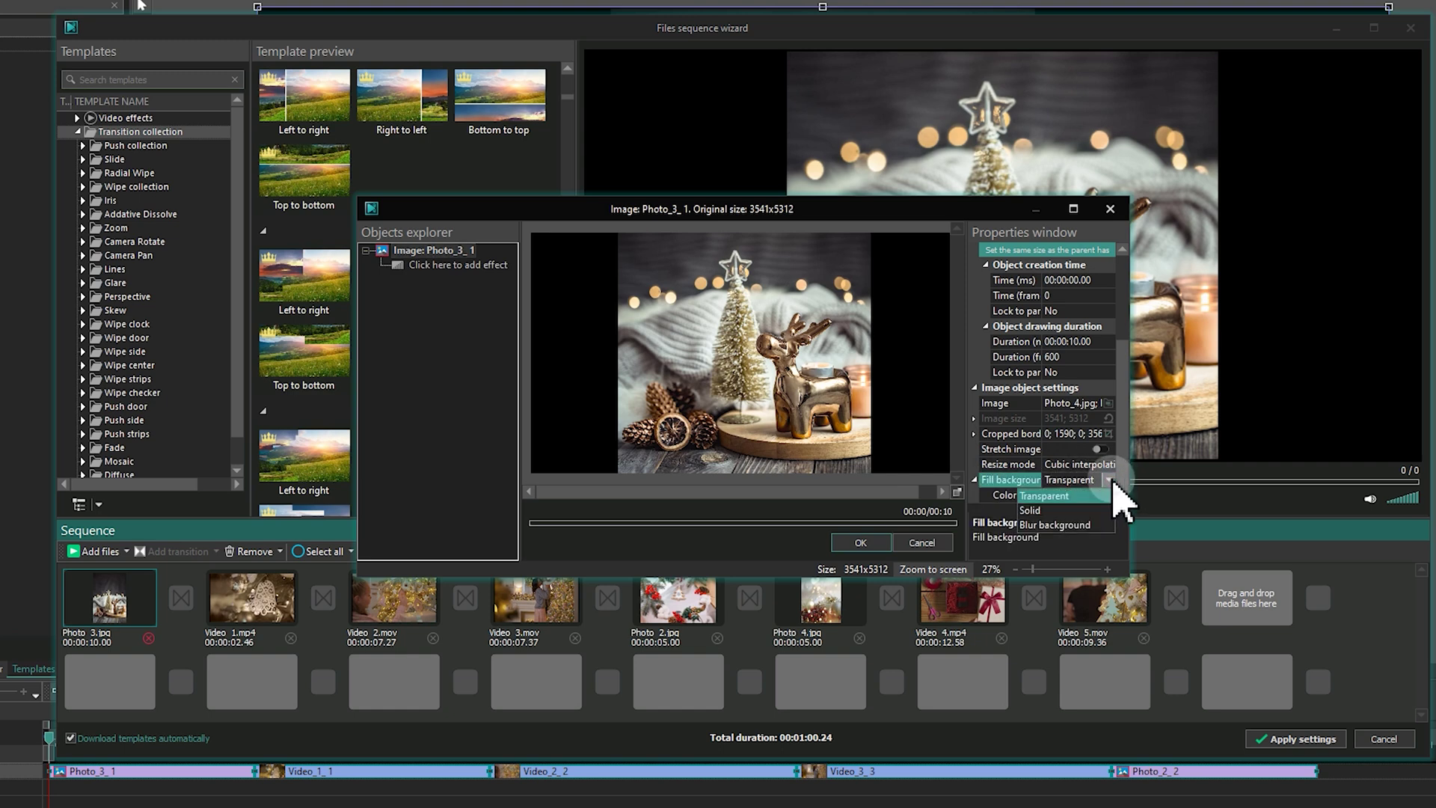
click(1074, 525)
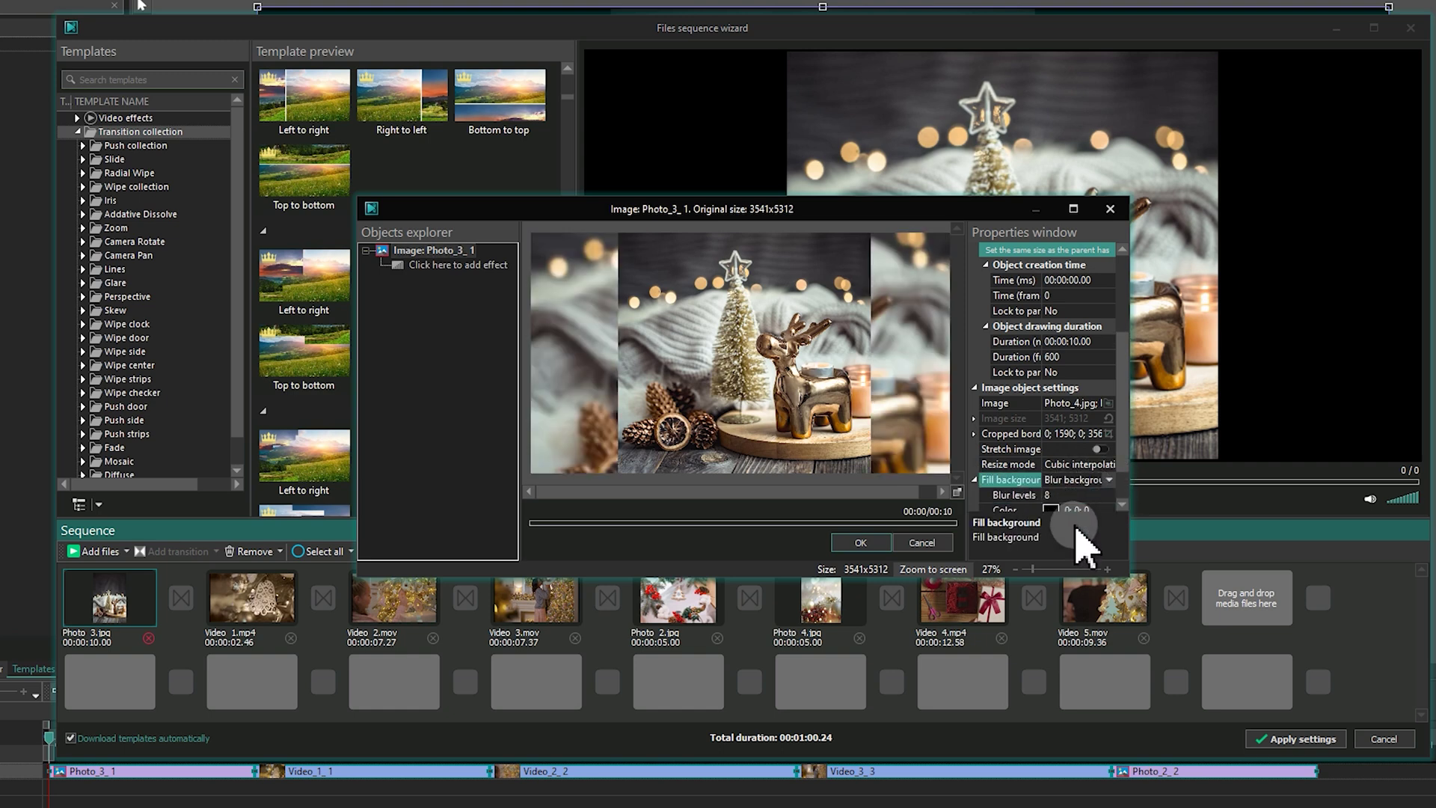
scroll(1122, 441, down, 1)
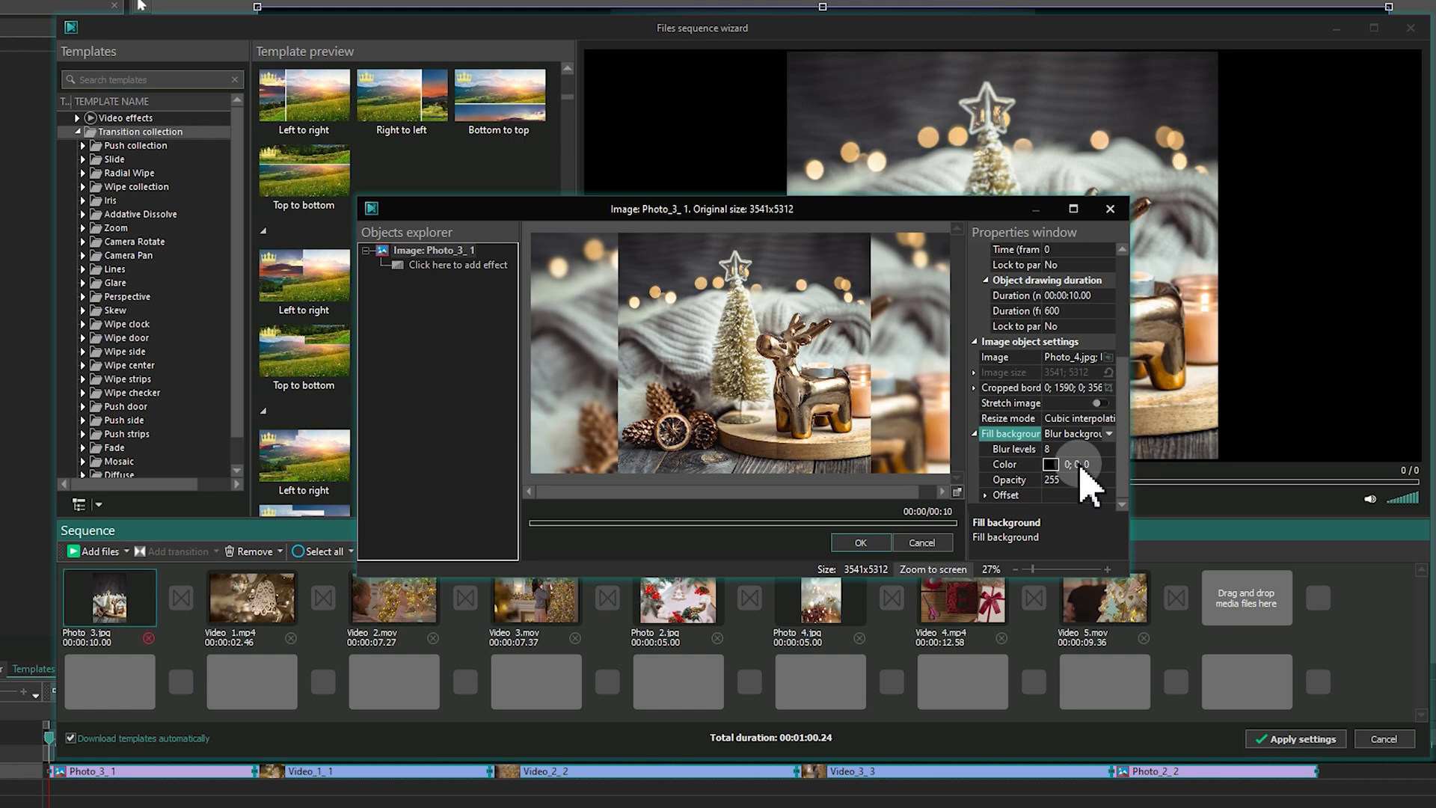
click(1025, 449)
Step: Set the blur level to 20 and add a Transforms > Zoom effect to the photo
text(20)
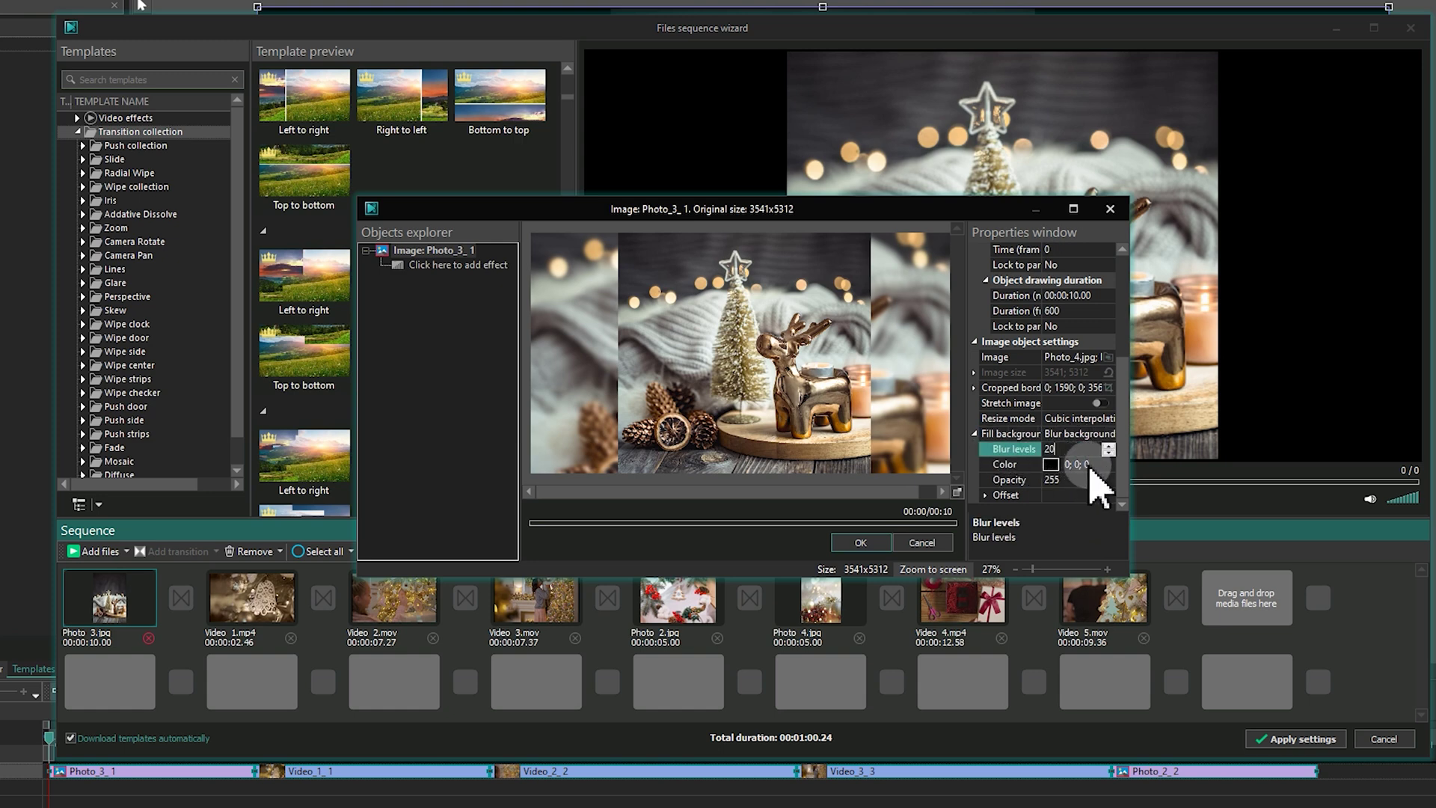
right_click(454, 267)
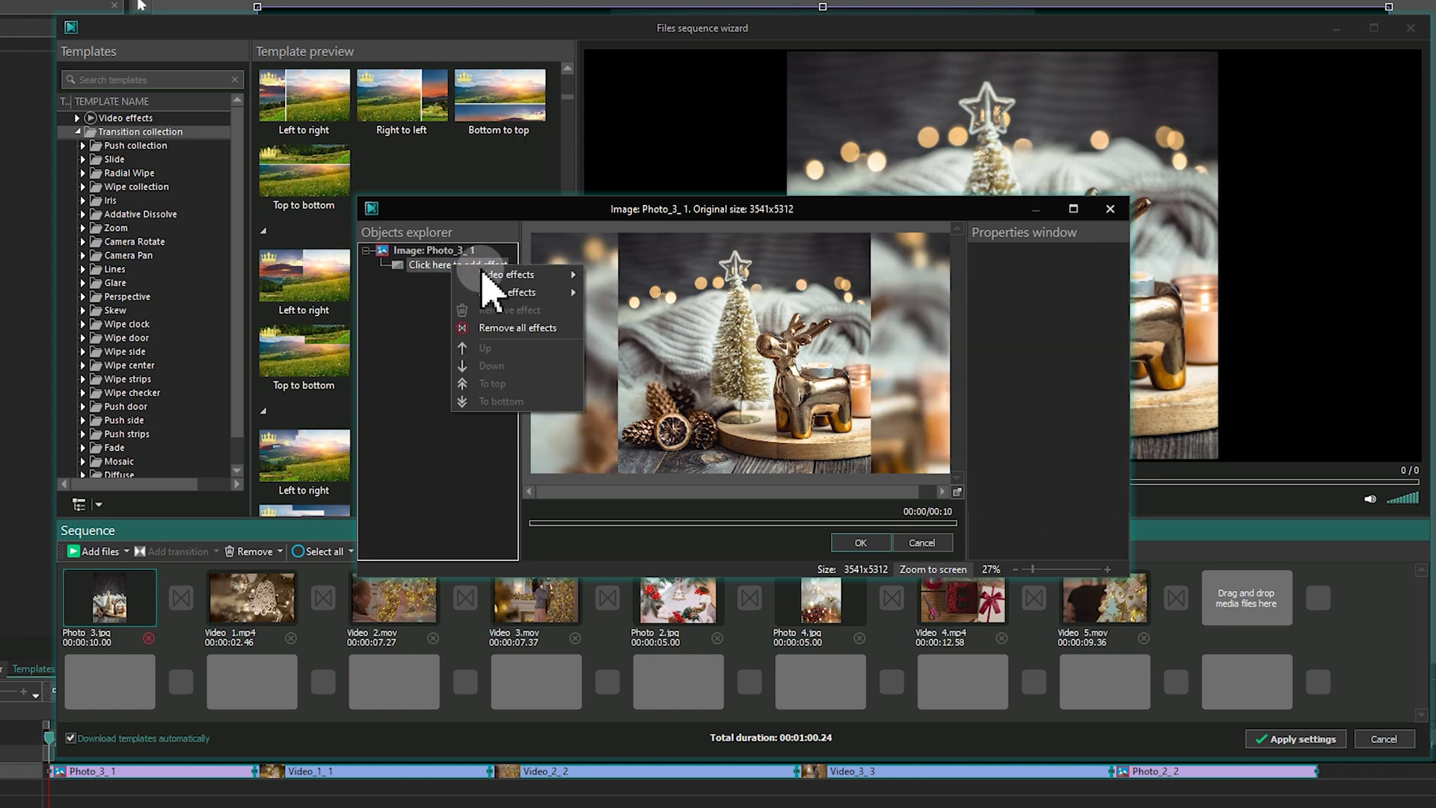
mouse_move(503, 276)
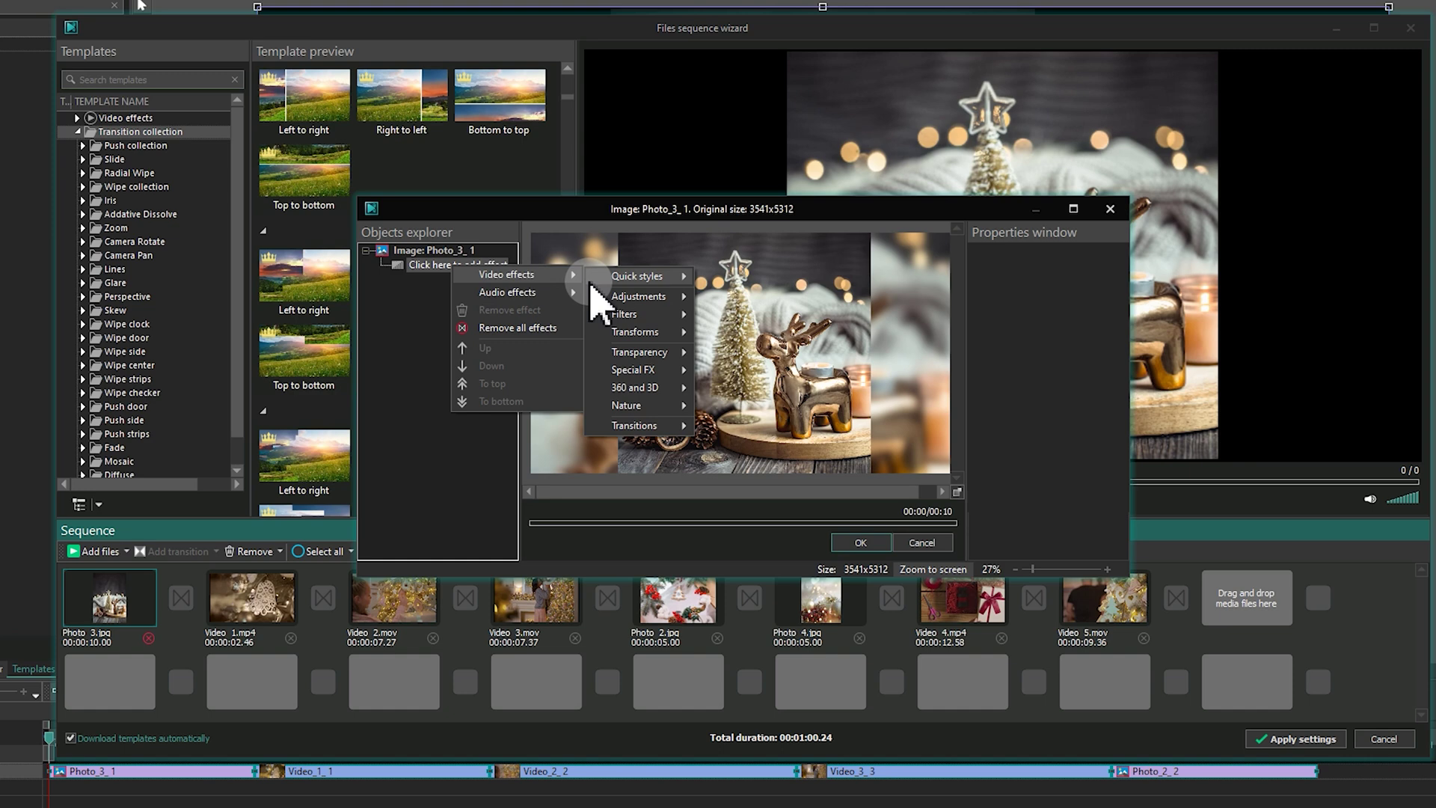
mouse_move(641, 333)
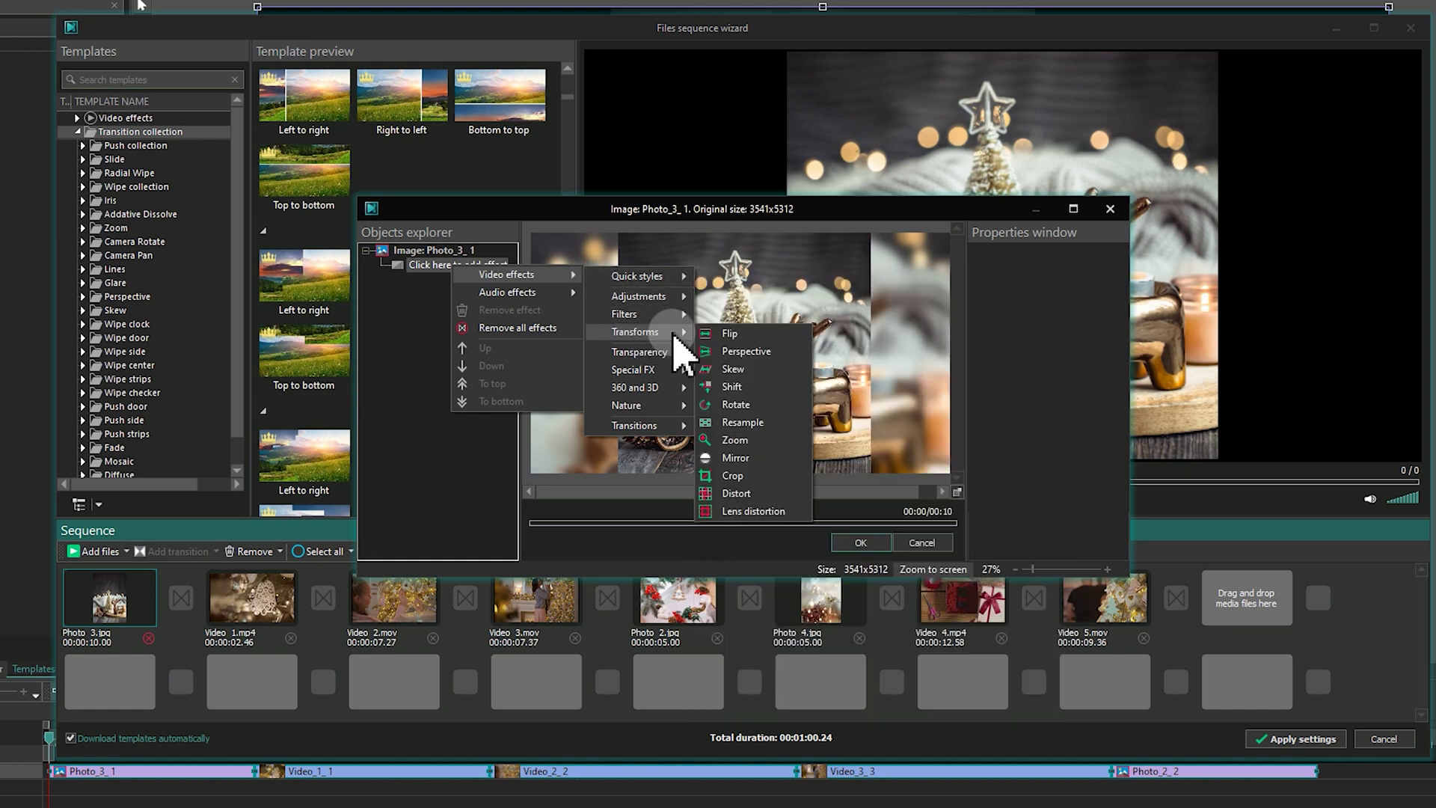
click(760, 441)
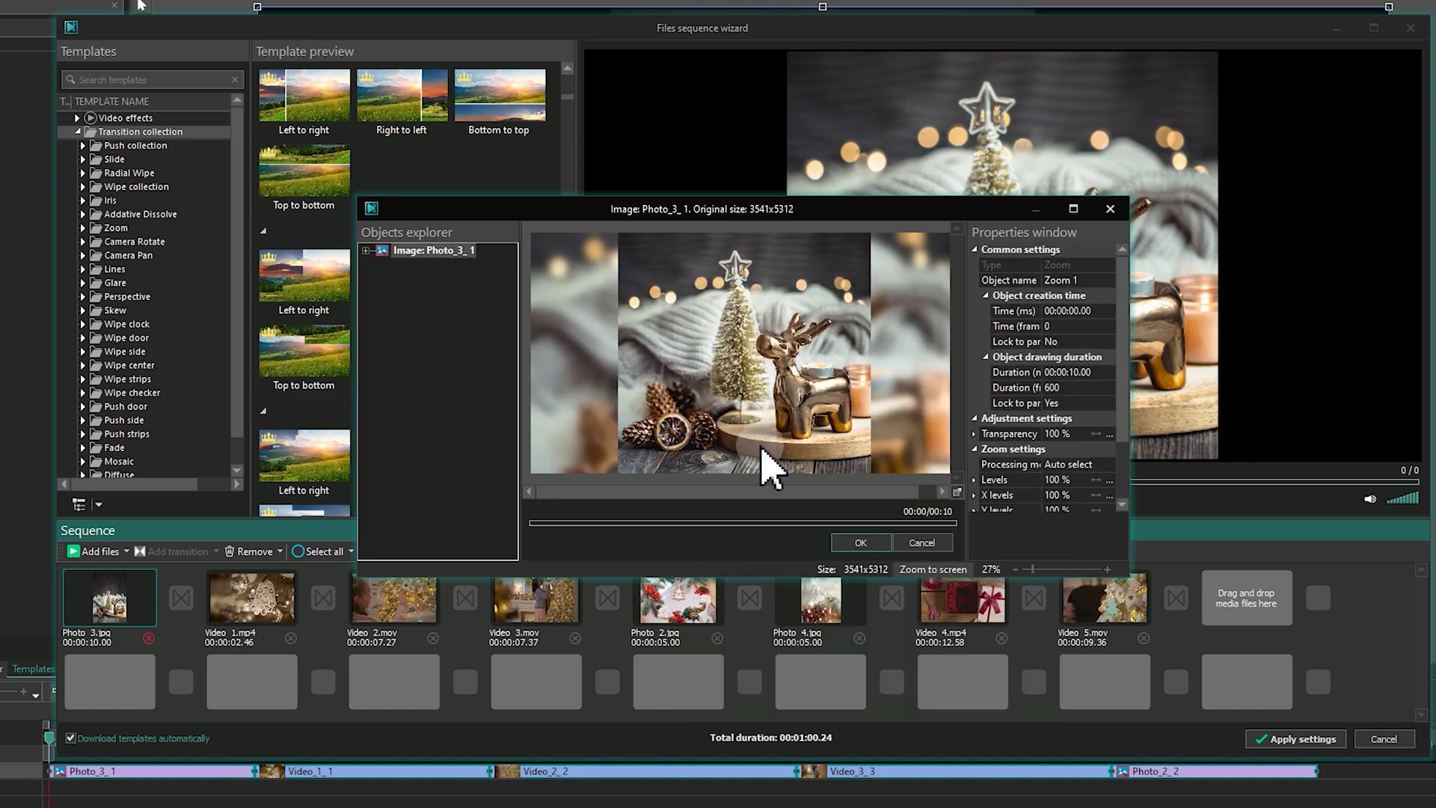
Step: Set the Zoom's final level to 110 % and apply the effect settings
click(975, 479)
scroll(1069, 509, down, 2)
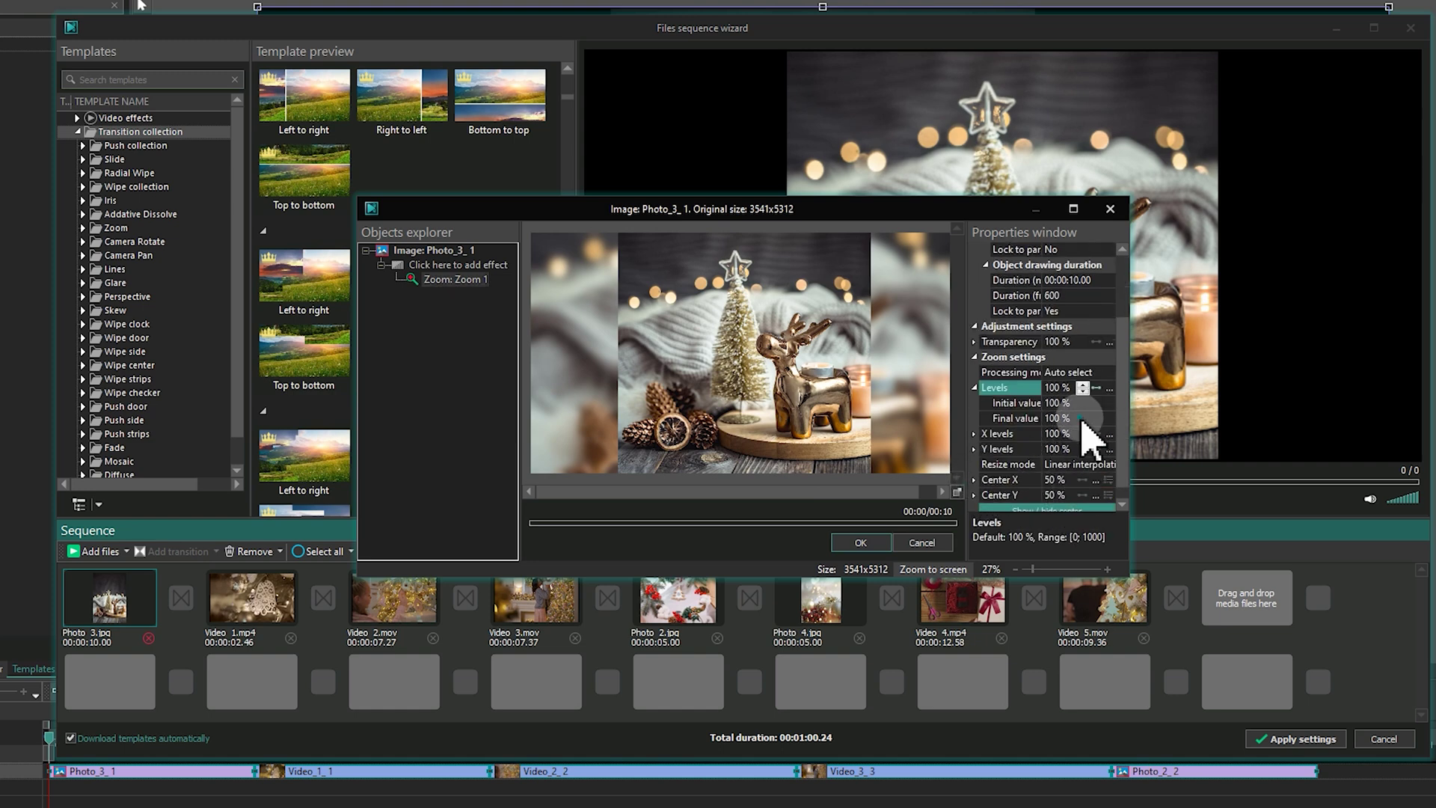
click(1031, 417)
text(1)
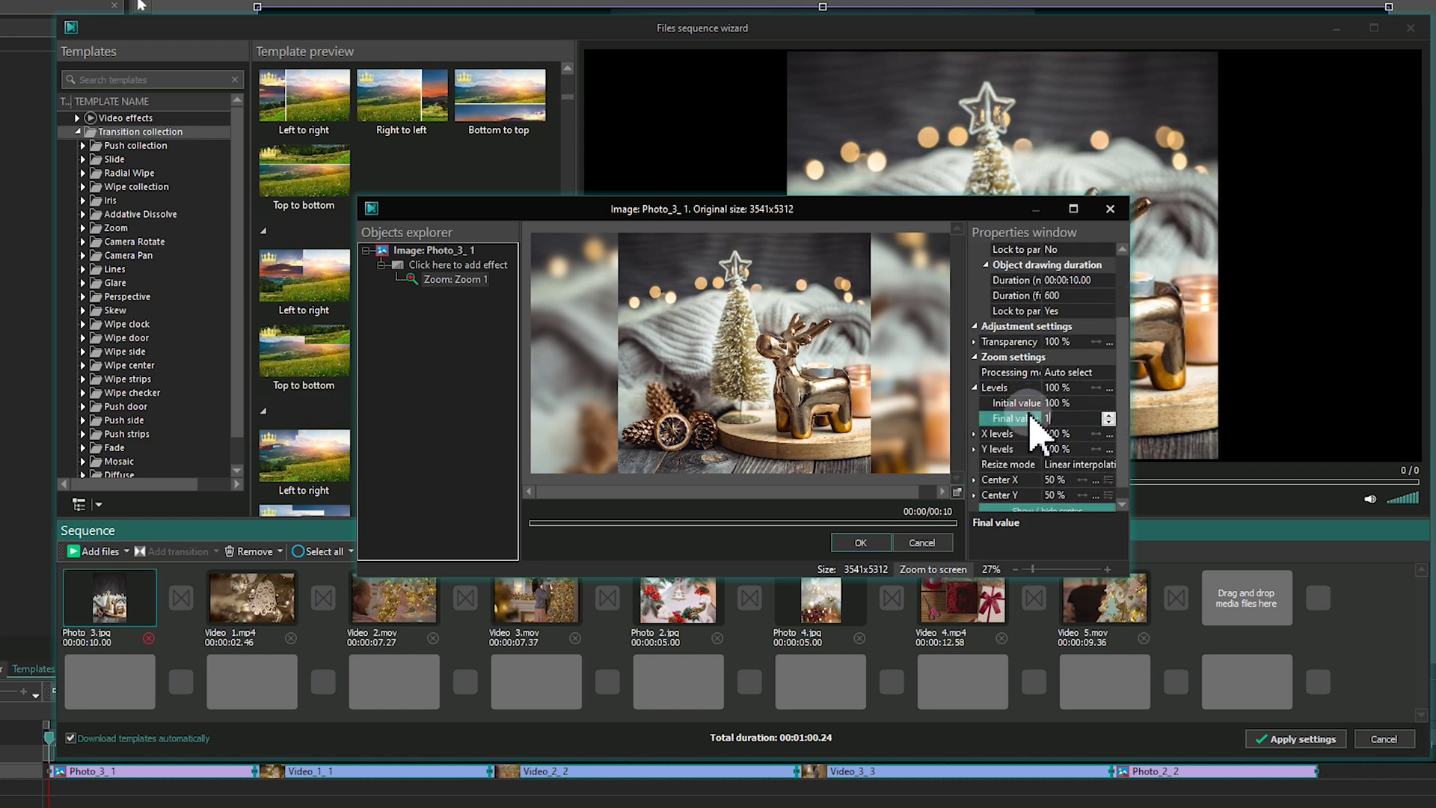
text(10)
key(Return)
click(858, 544)
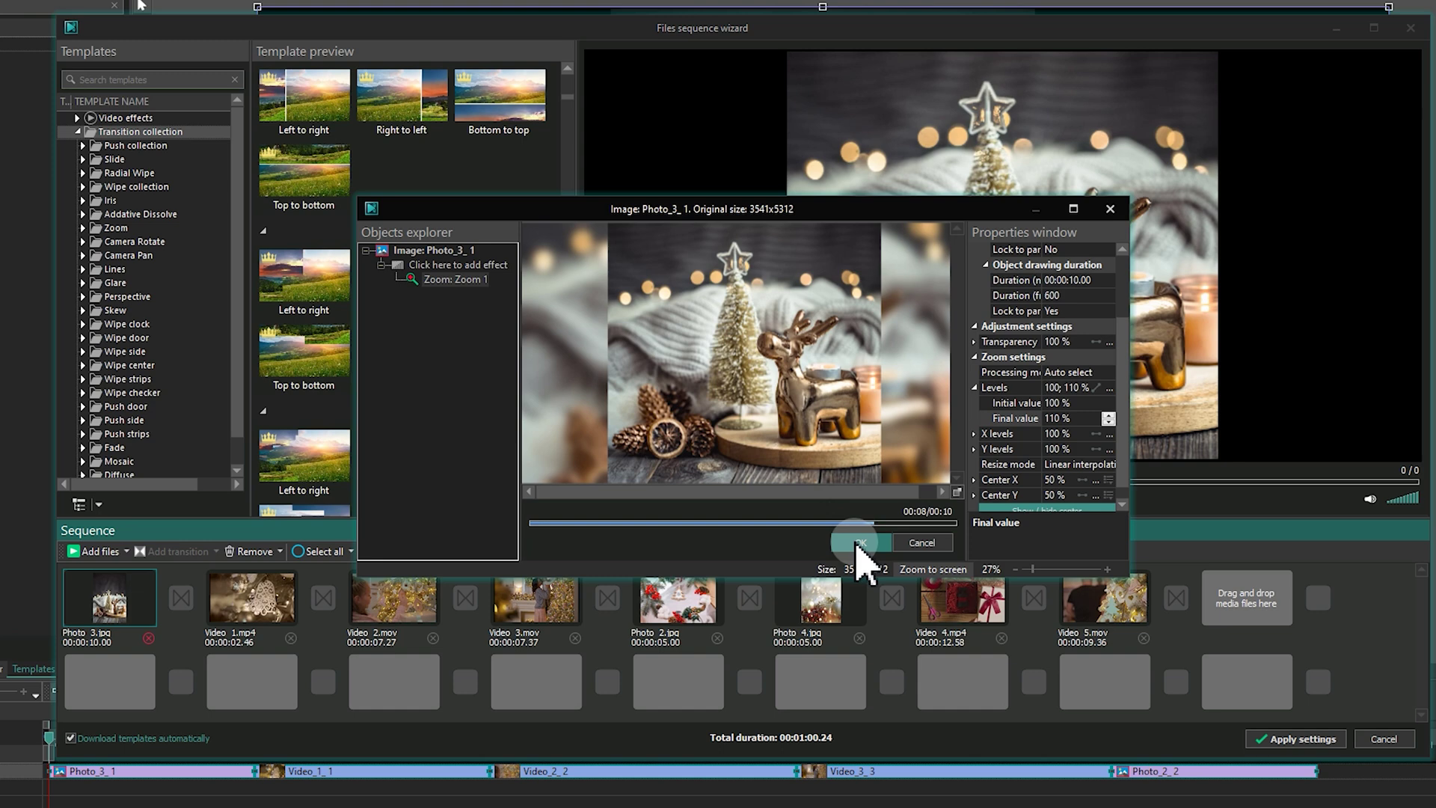
Step: Preview the sequence, then move Video 4.mp4 right after Photo 3.jpg
click(593, 499)
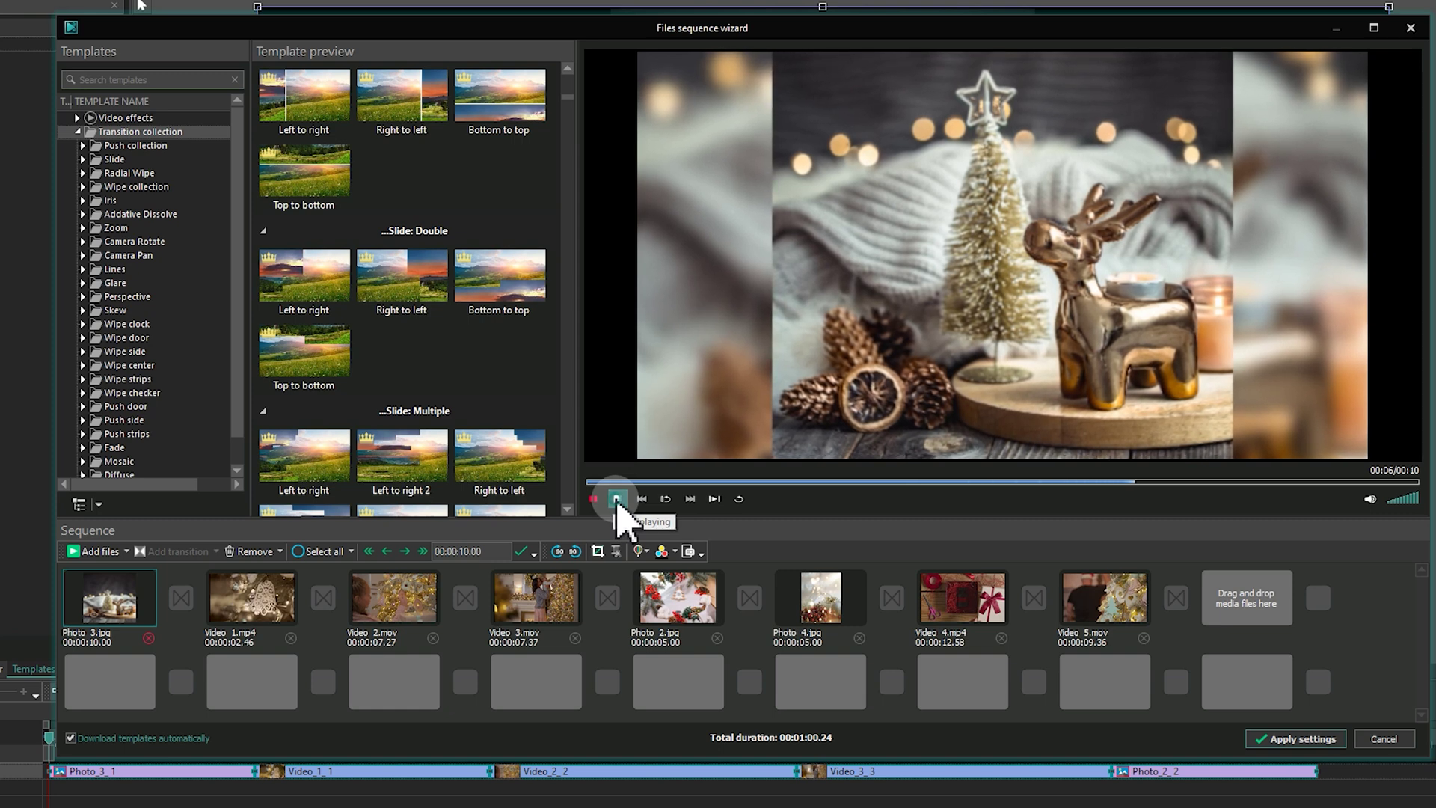
click(617, 499)
drag(968, 595, 294, 657)
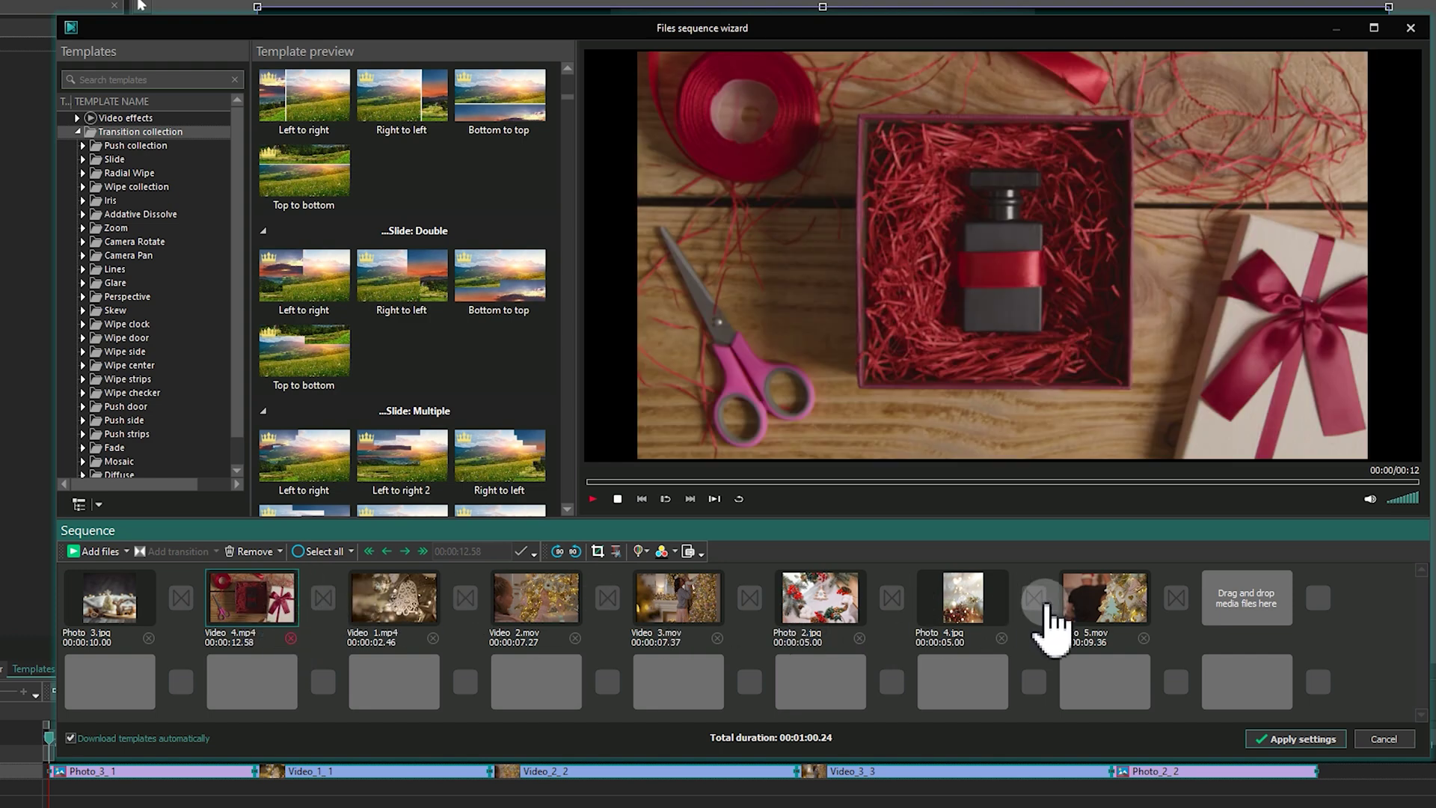
Step: Move Video 5.mov along the sequence until it sits after Video 3.mov
drag(1106, 618, 359, 610)
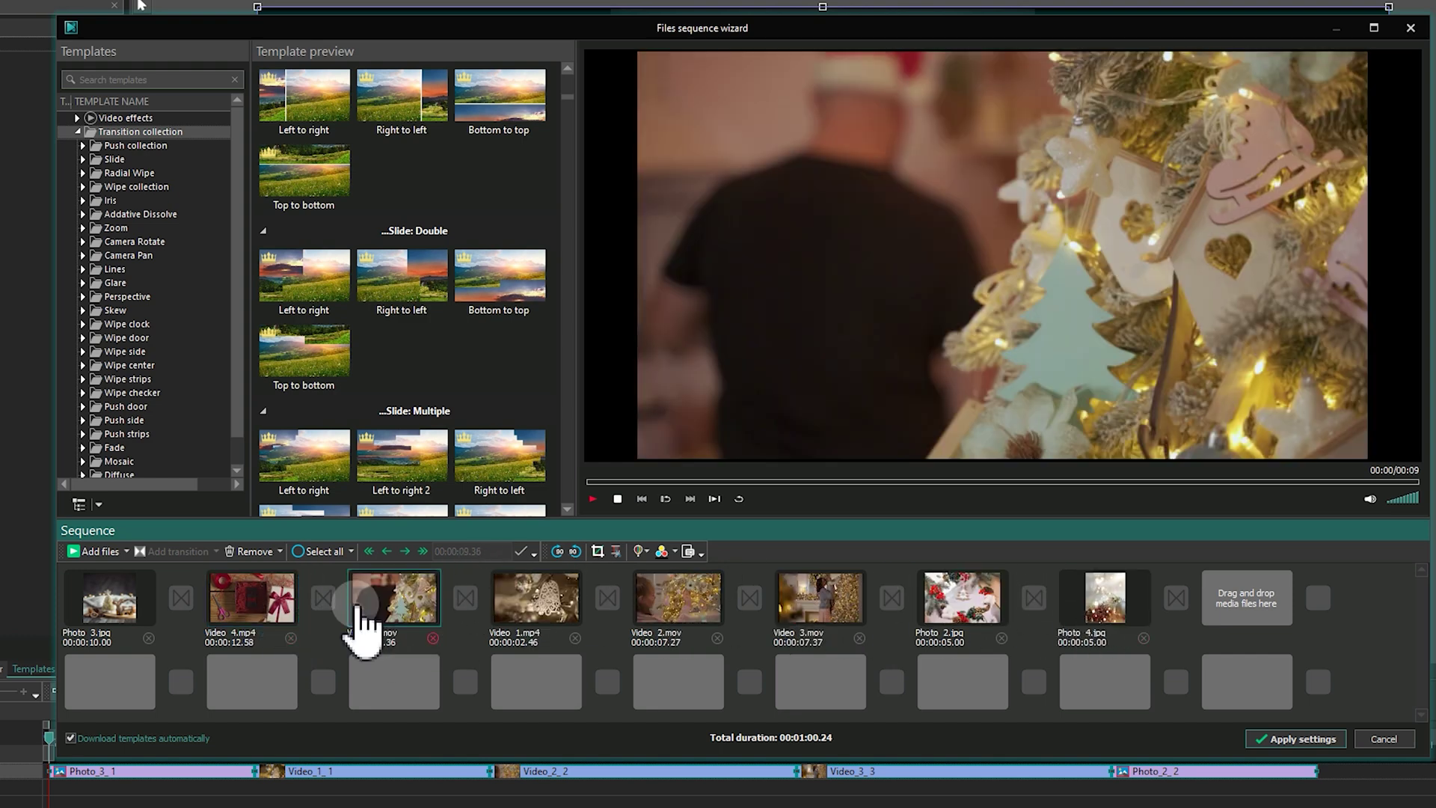
click(405, 551)
click(405, 551)
click(405, 552)
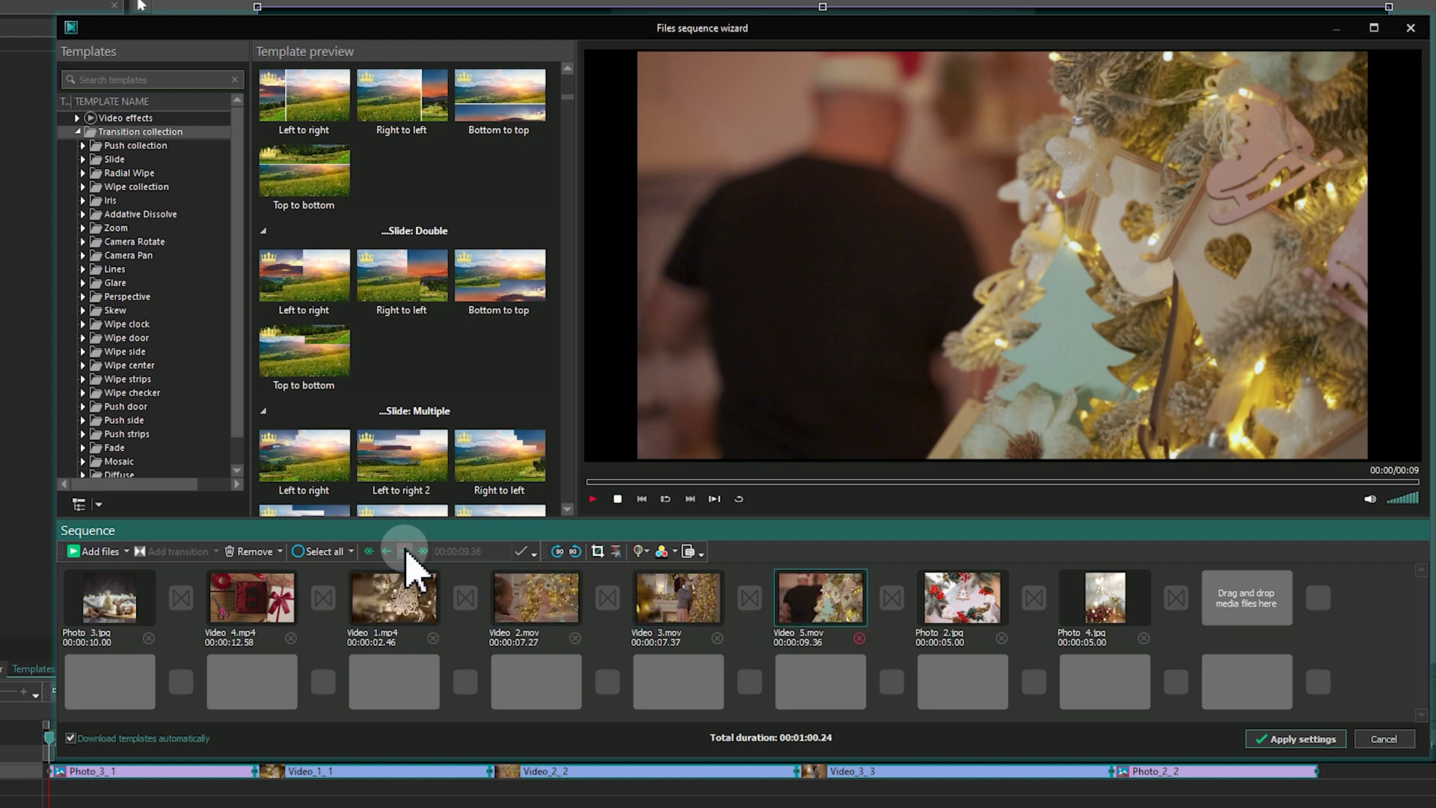
click(1096, 609)
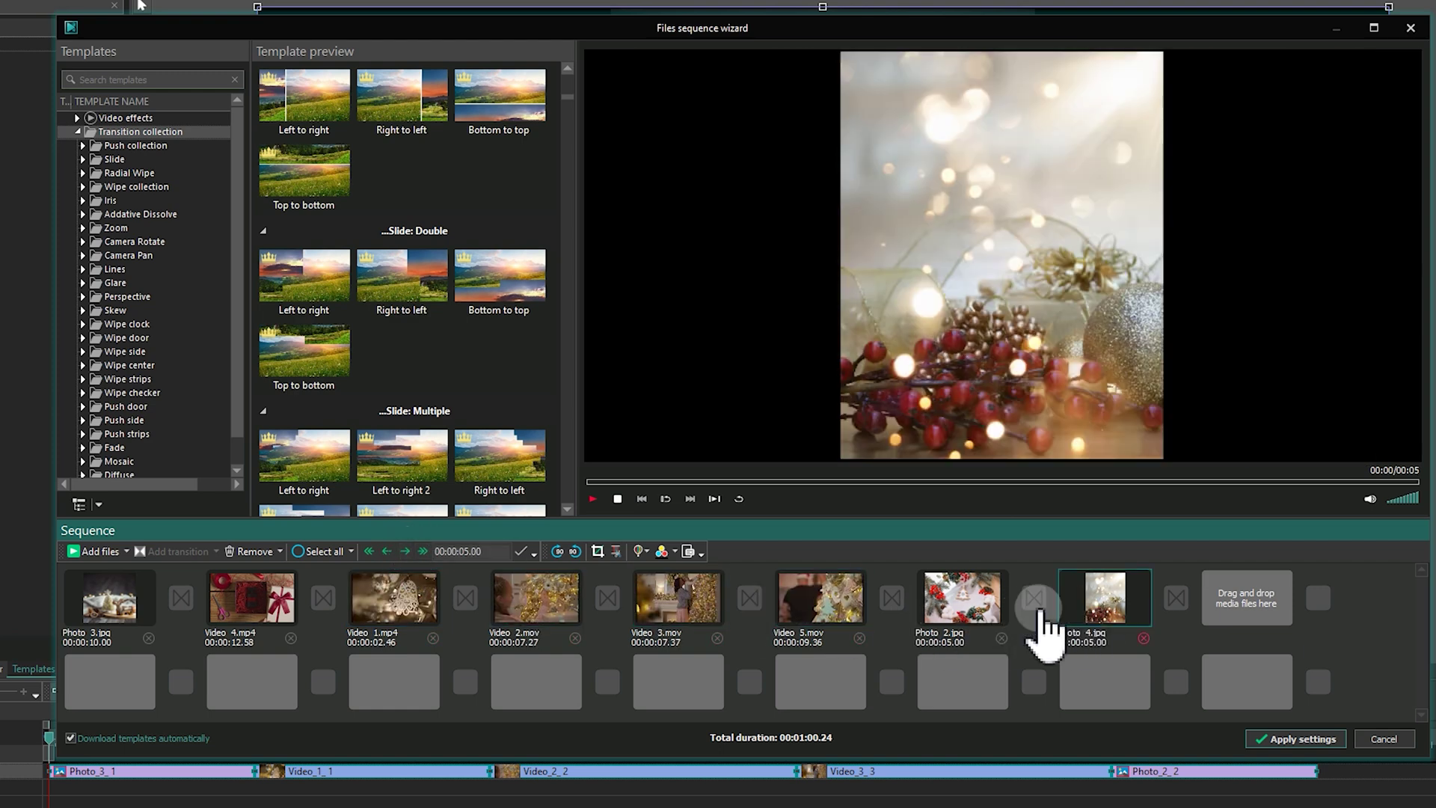
Step: Move Photo 4.jpg to the start and delete Photo 2.jpg, leaving 00:00:55.24 total
click(370, 554)
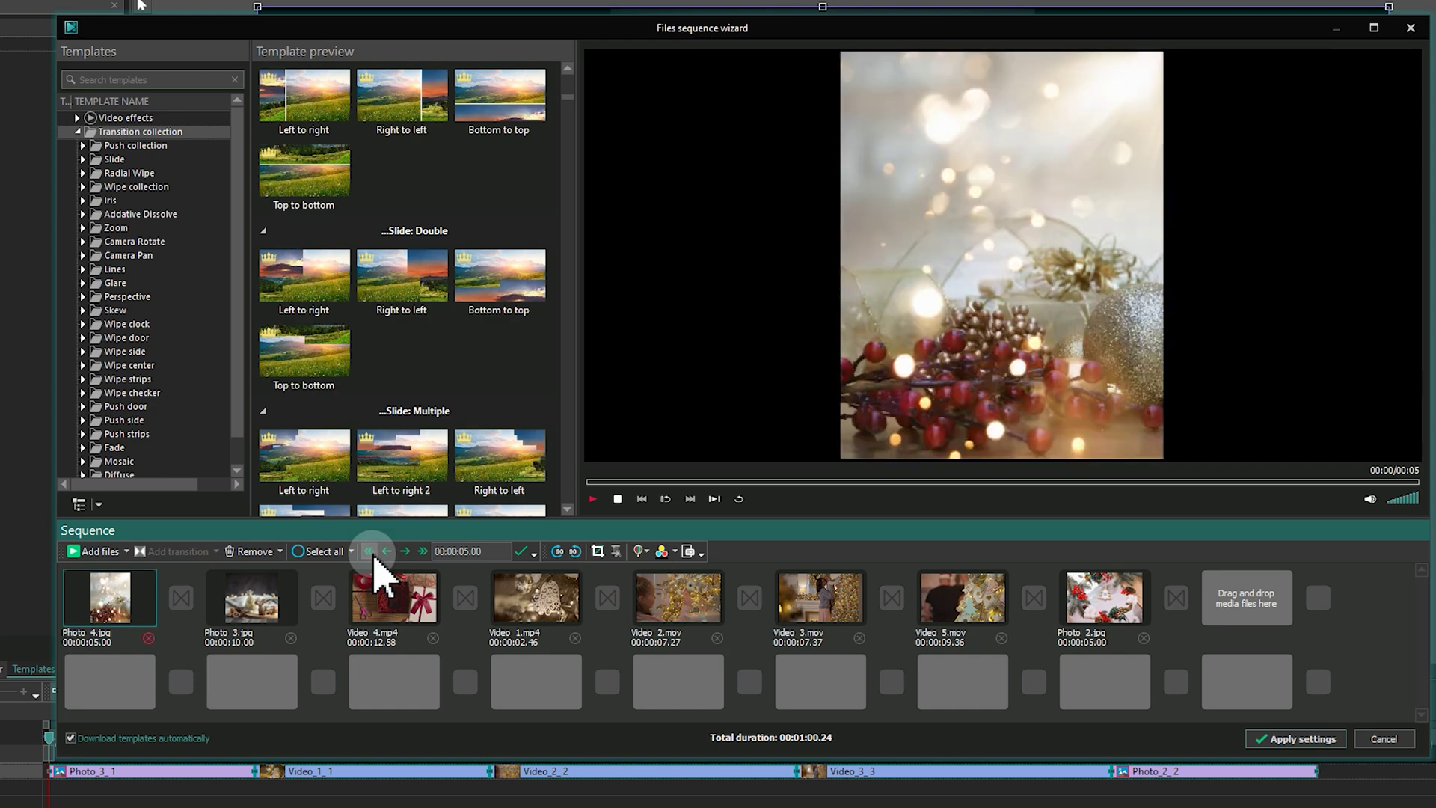
click(1100, 610)
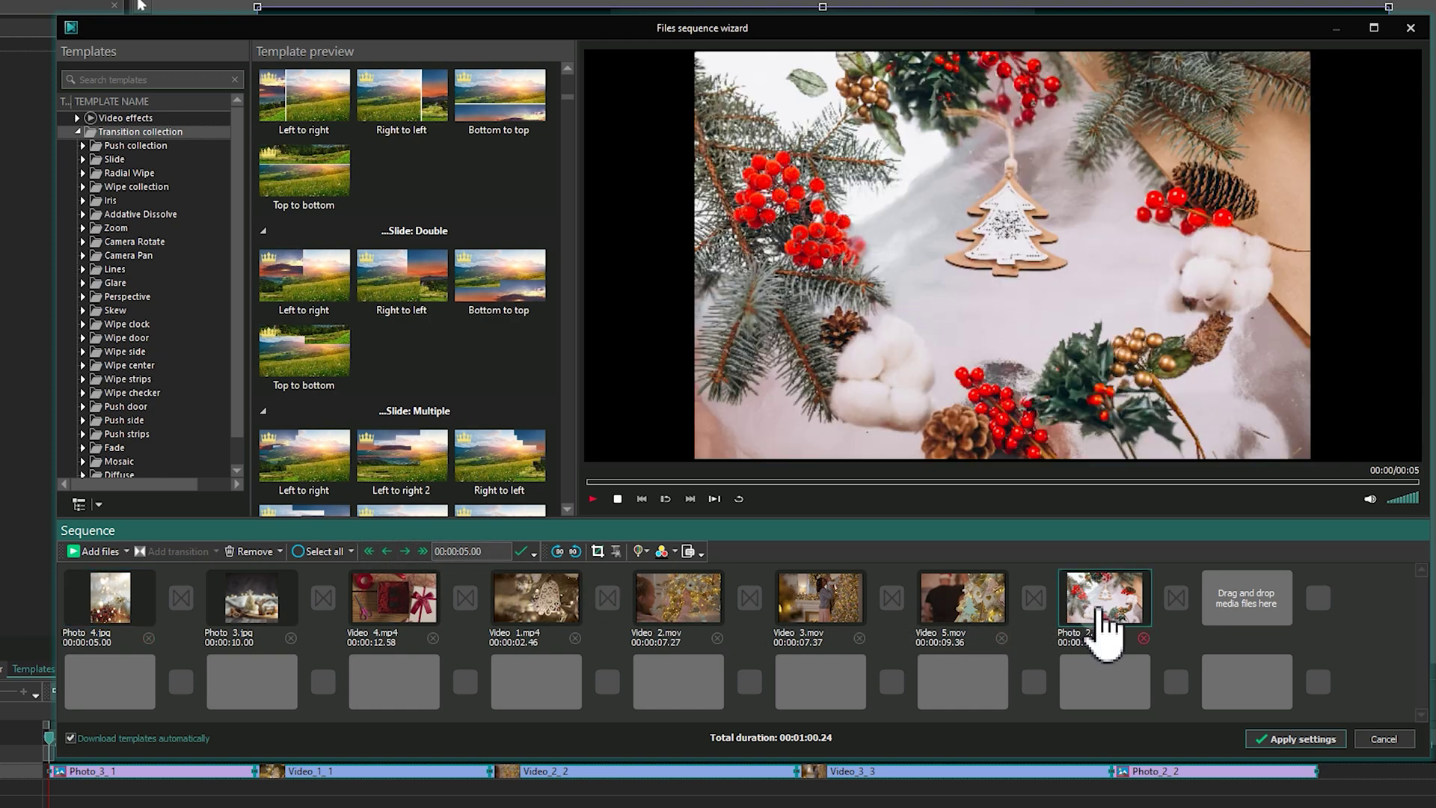
click(1144, 638)
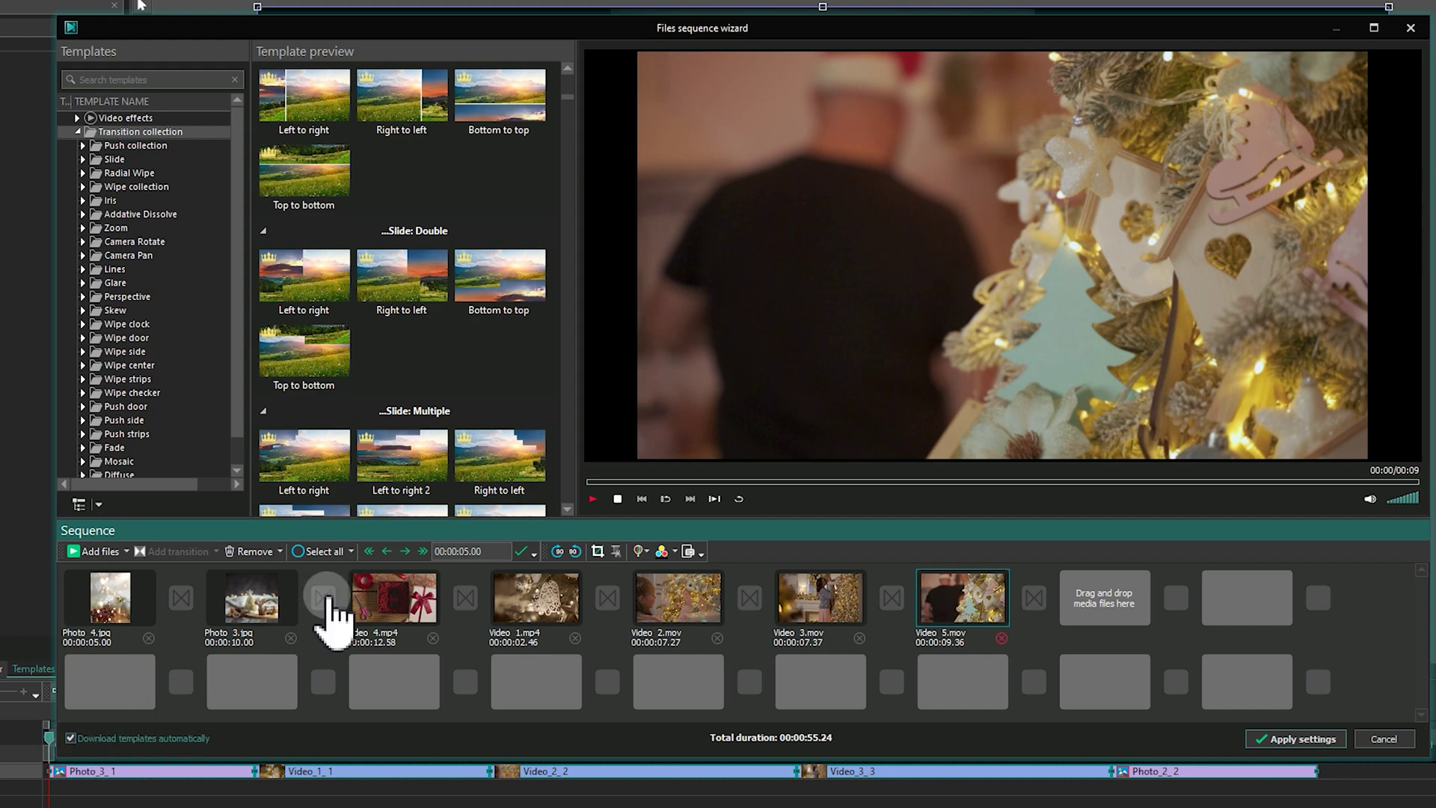
Step: Place Right to left between Photo 4 and Photo 3, and Top to bottom between Photo 3 and Video 4
click(415, 108)
drag(416, 111, 179, 610)
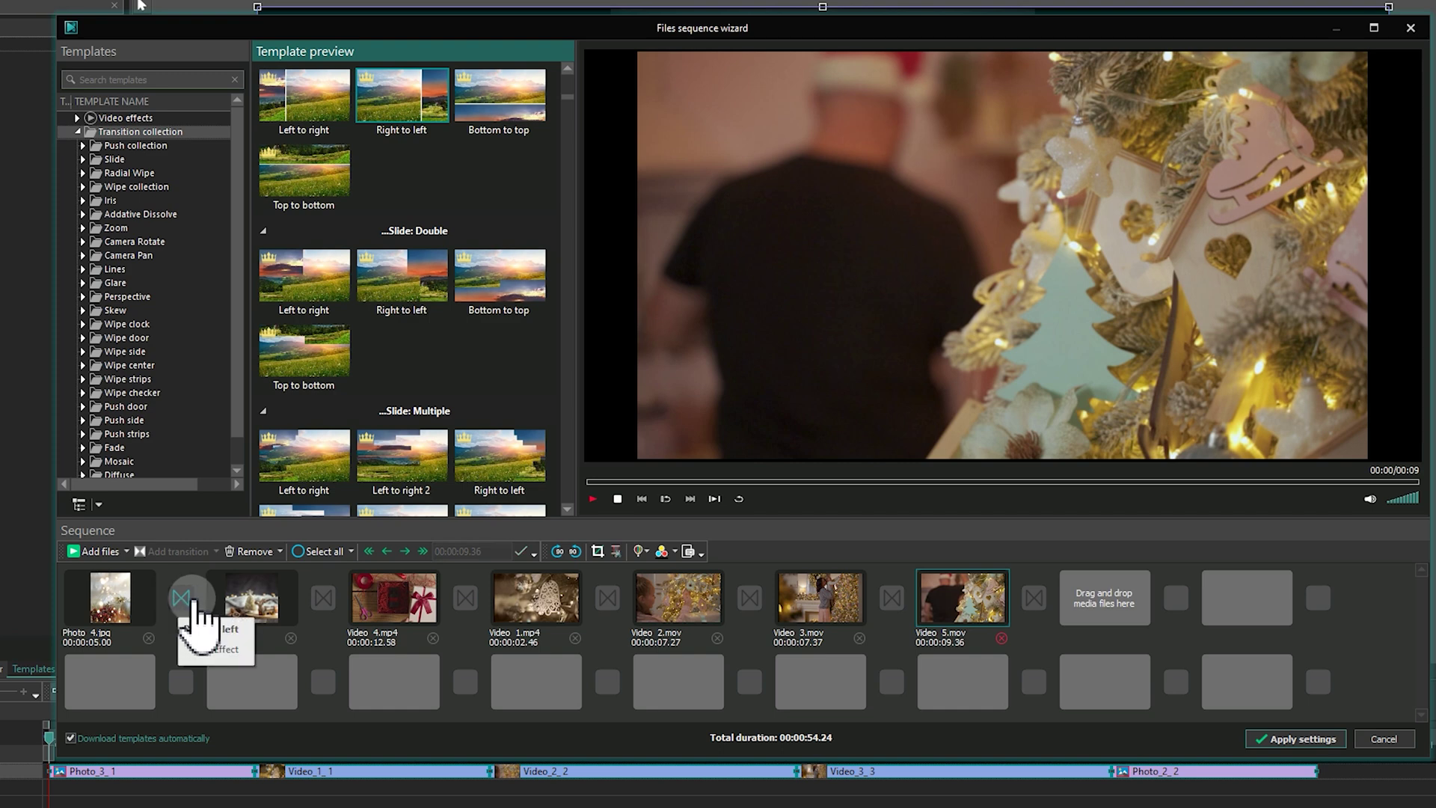
click(320, 598)
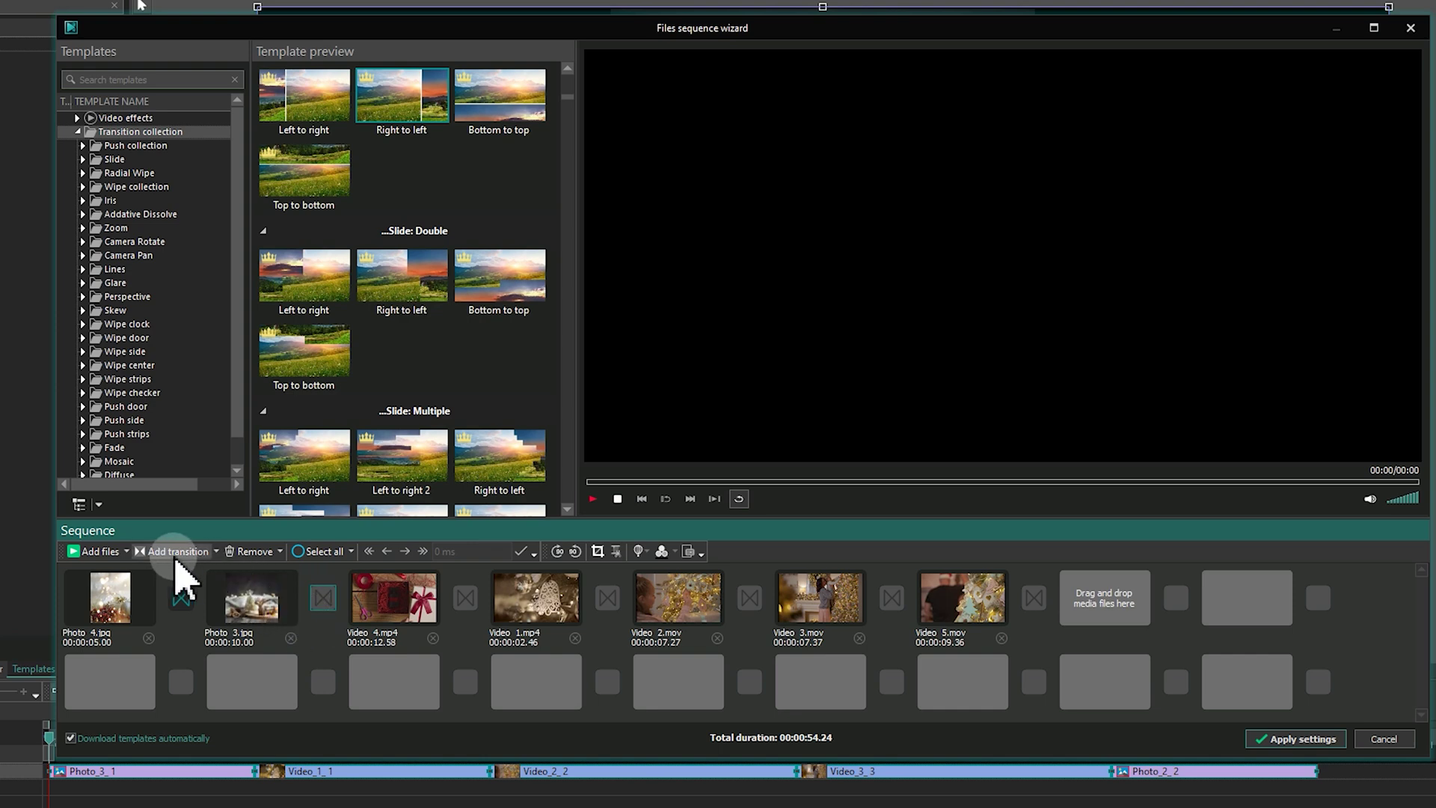
click(306, 183)
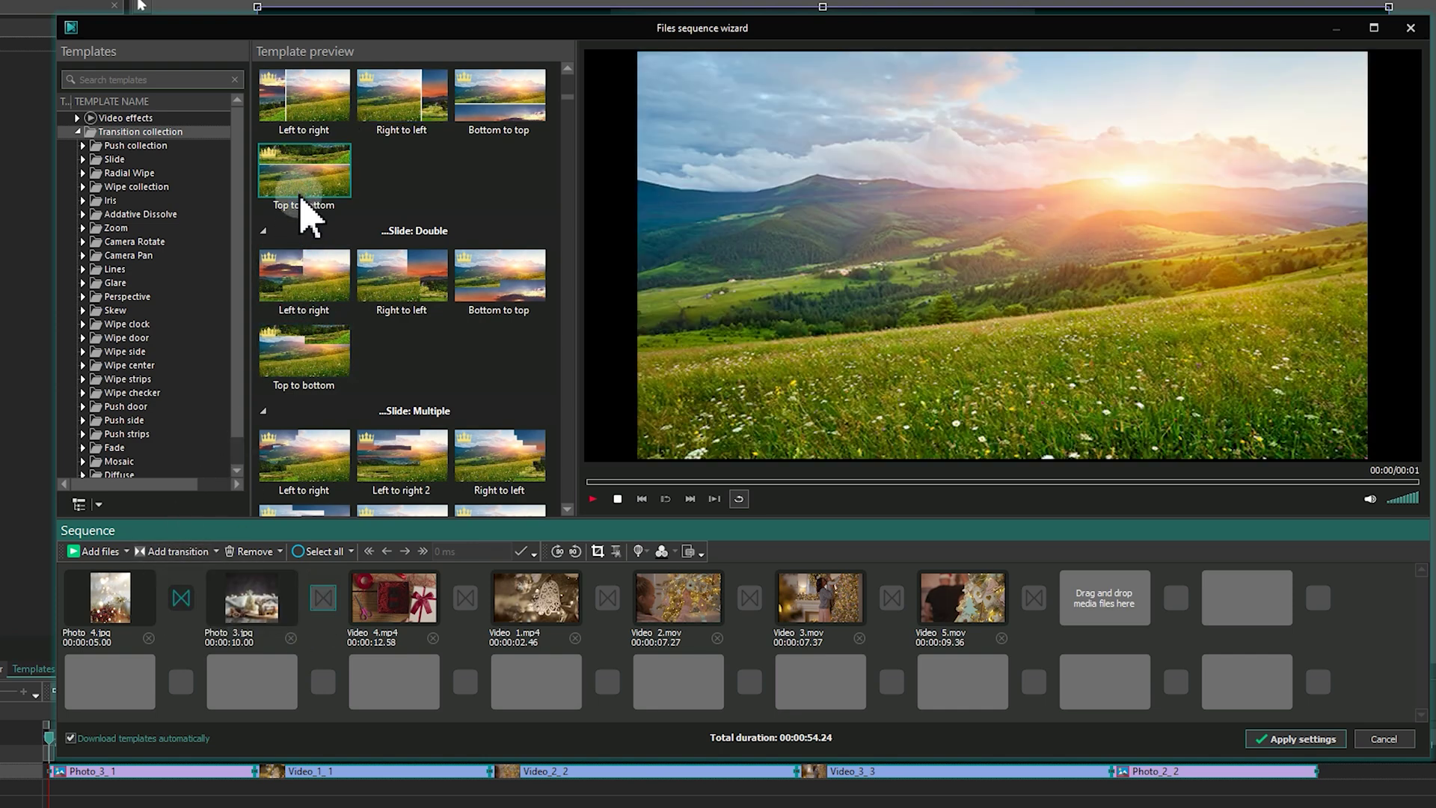
click(164, 558)
click(466, 598)
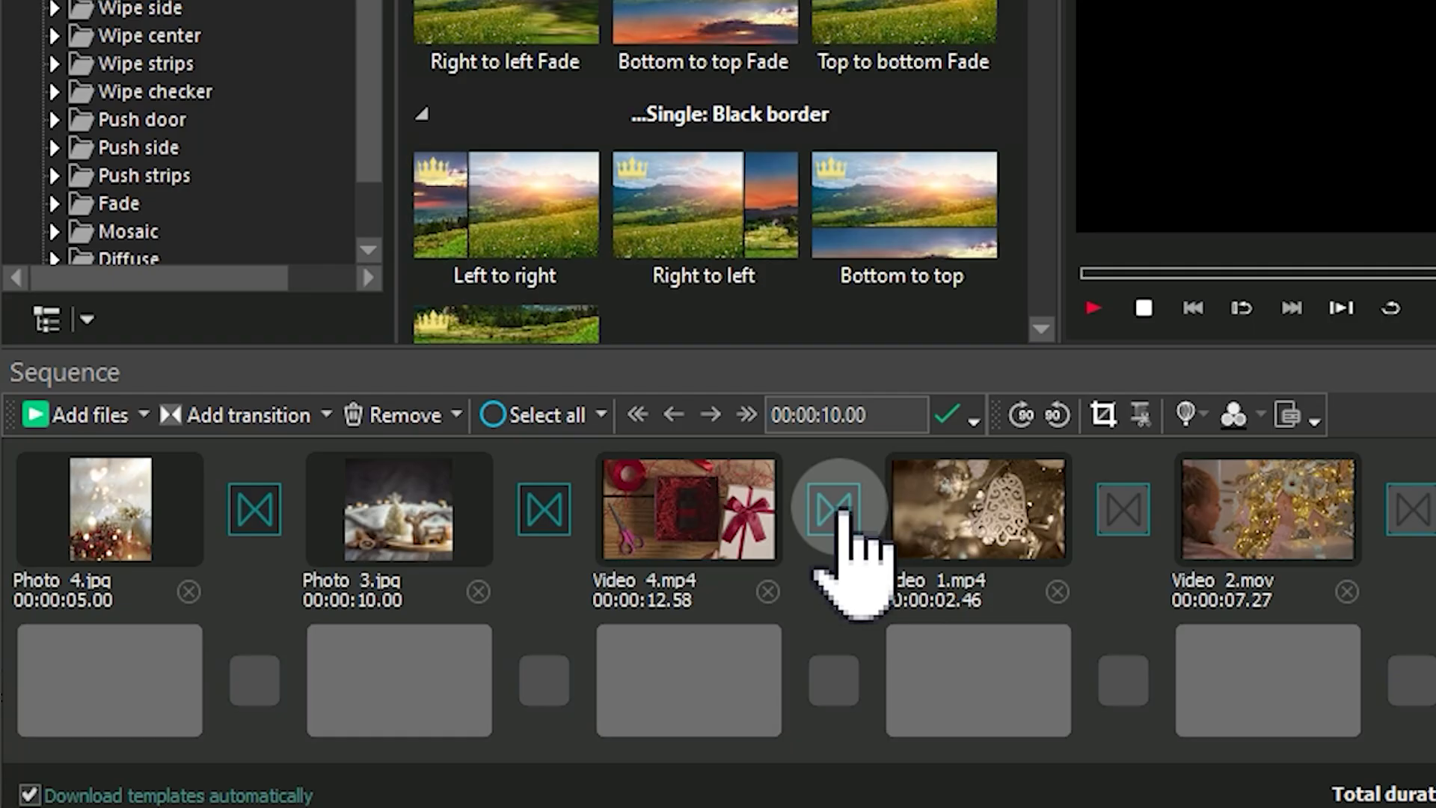
Step: Select all transition slots and drop the Left to right template onto them
click(603, 418)
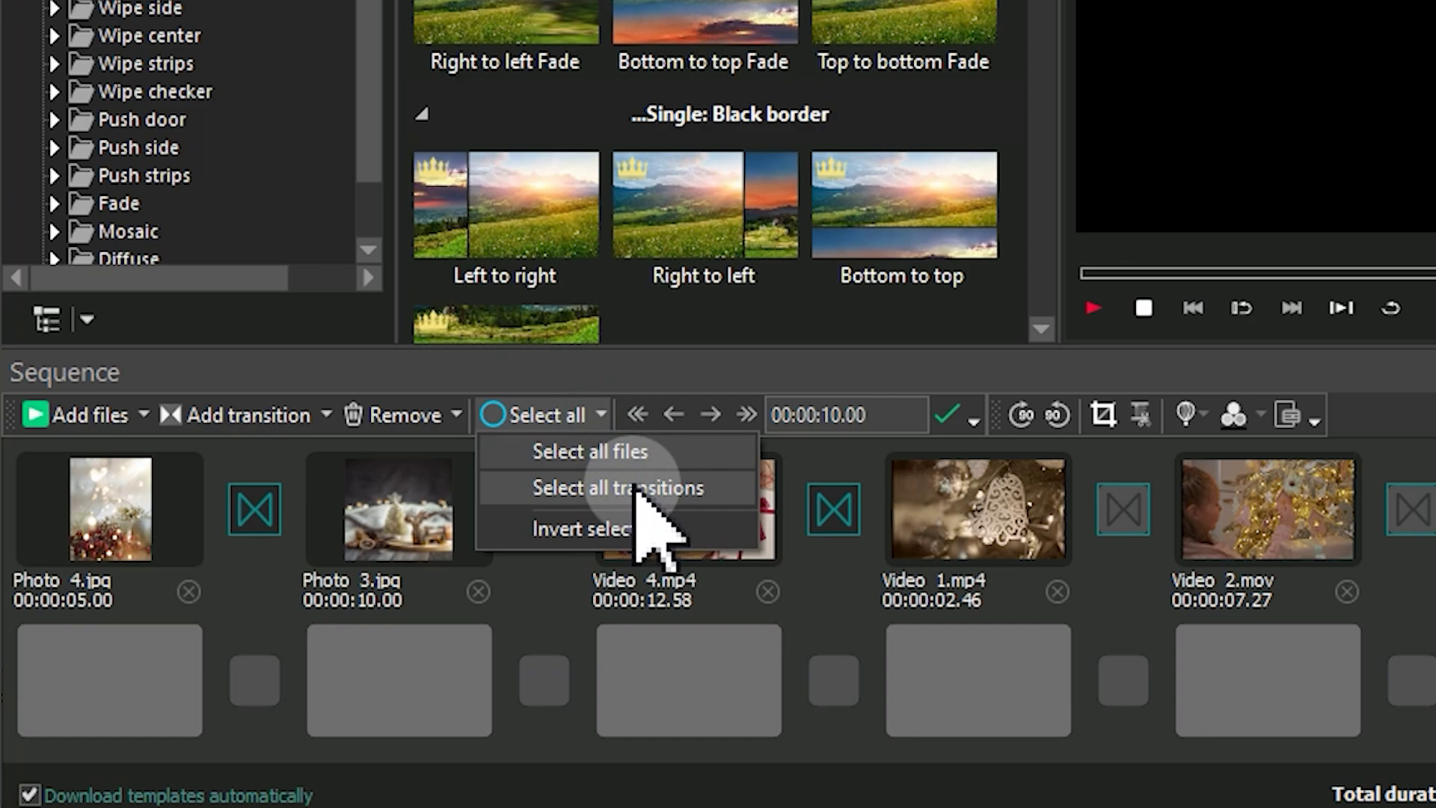
click(636, 488)
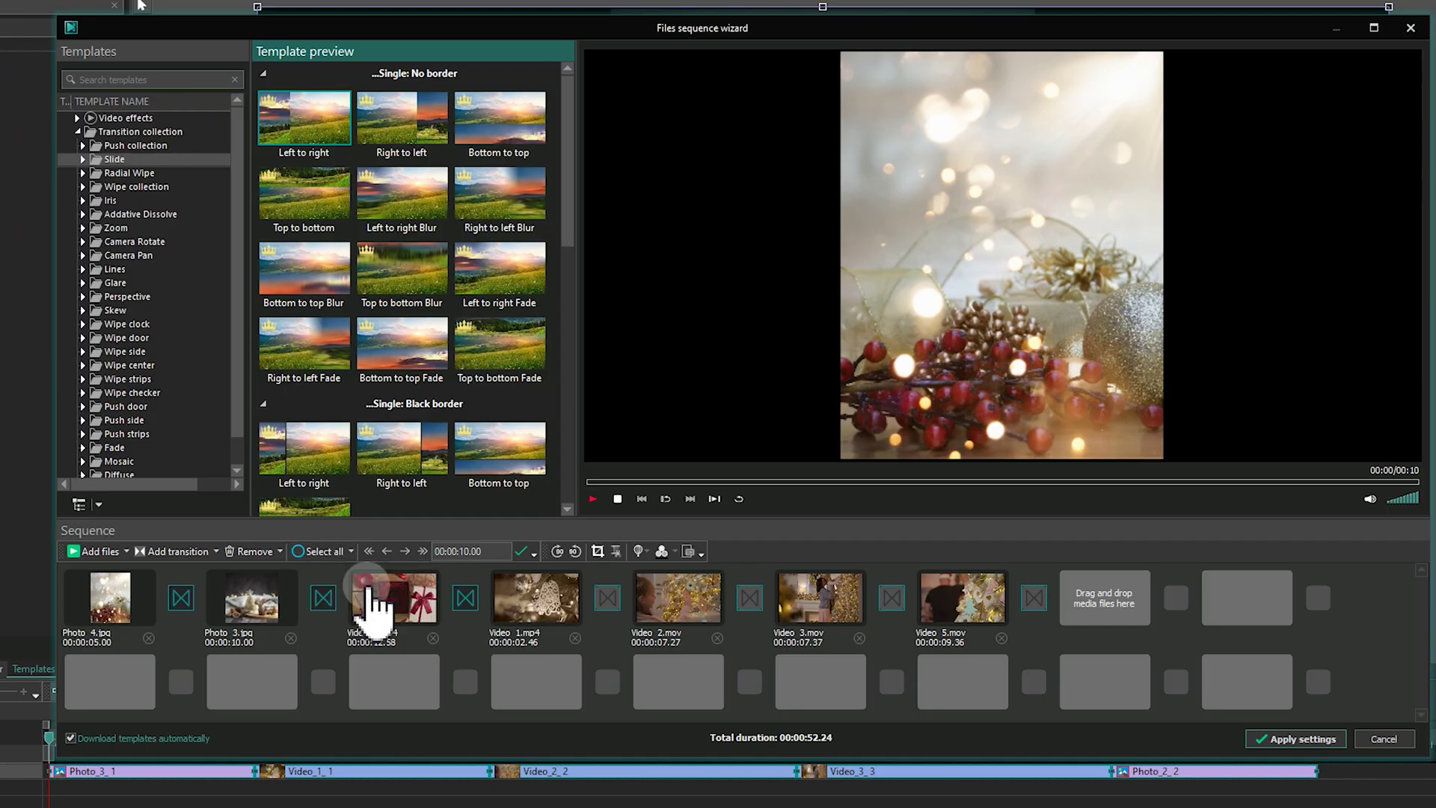
drag(504, 0, 580, 68)
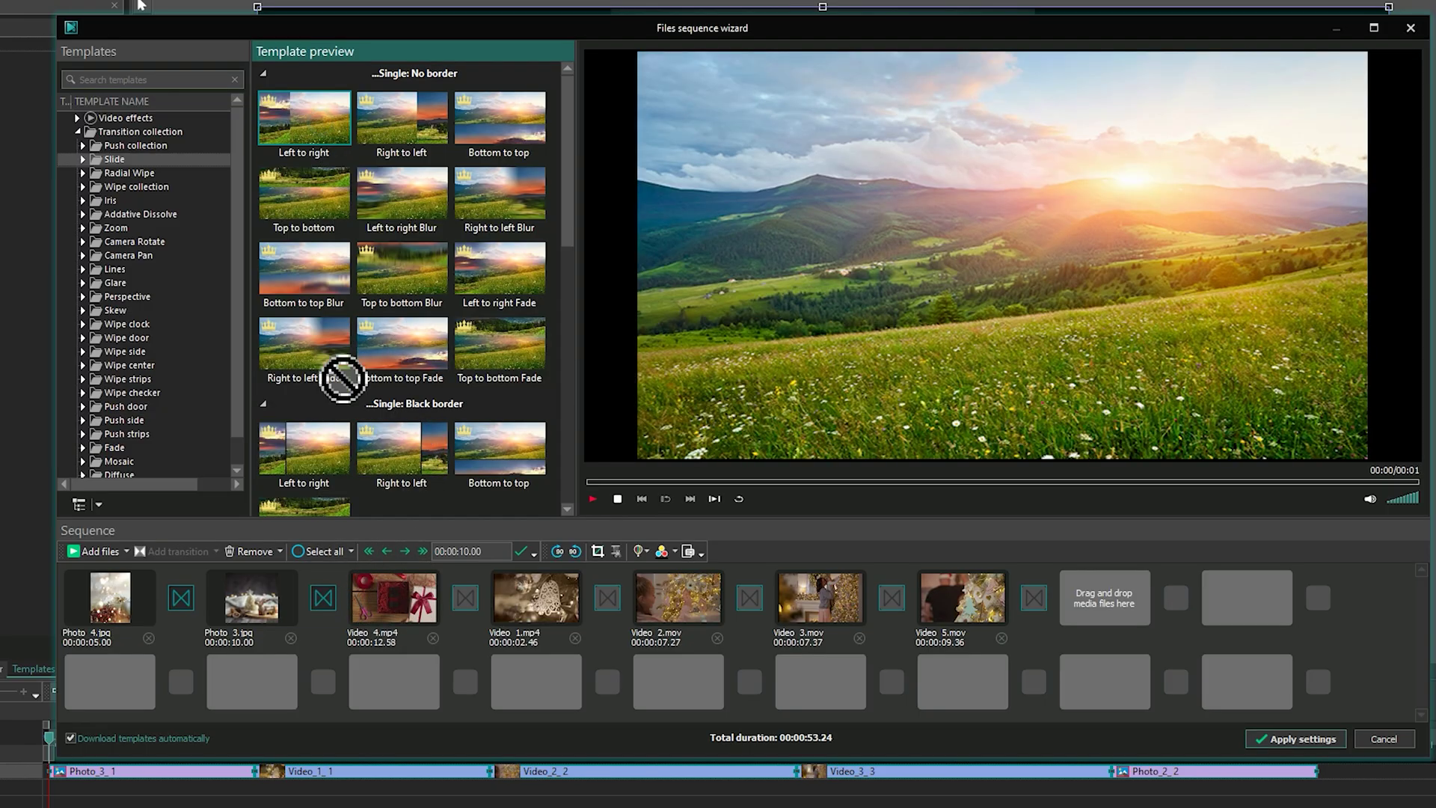
drag(341, 379, 268, 600)
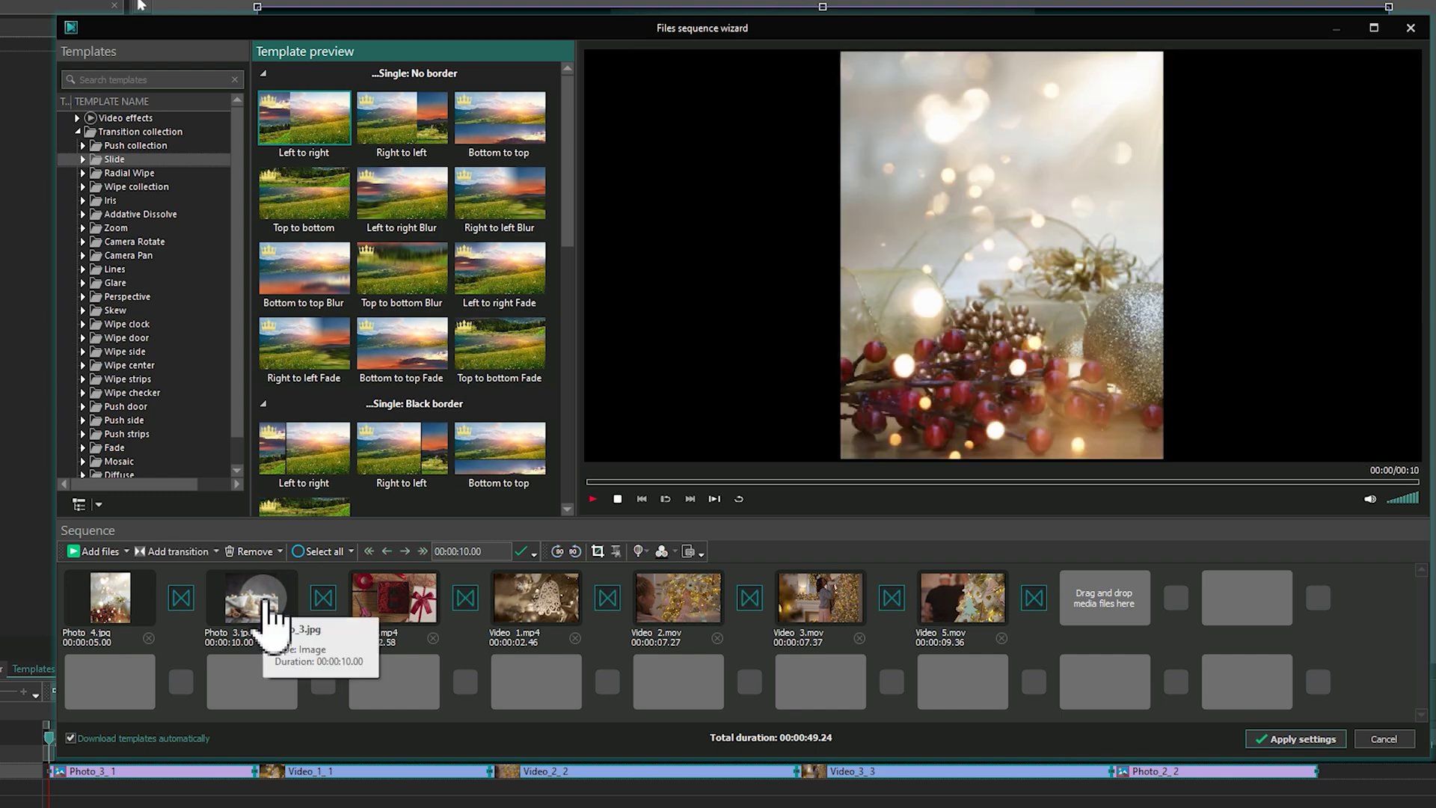
Step: Delete the Photo 3–Video 4 transition, then remove all transitions and confirm with Yes
click(323, 597)
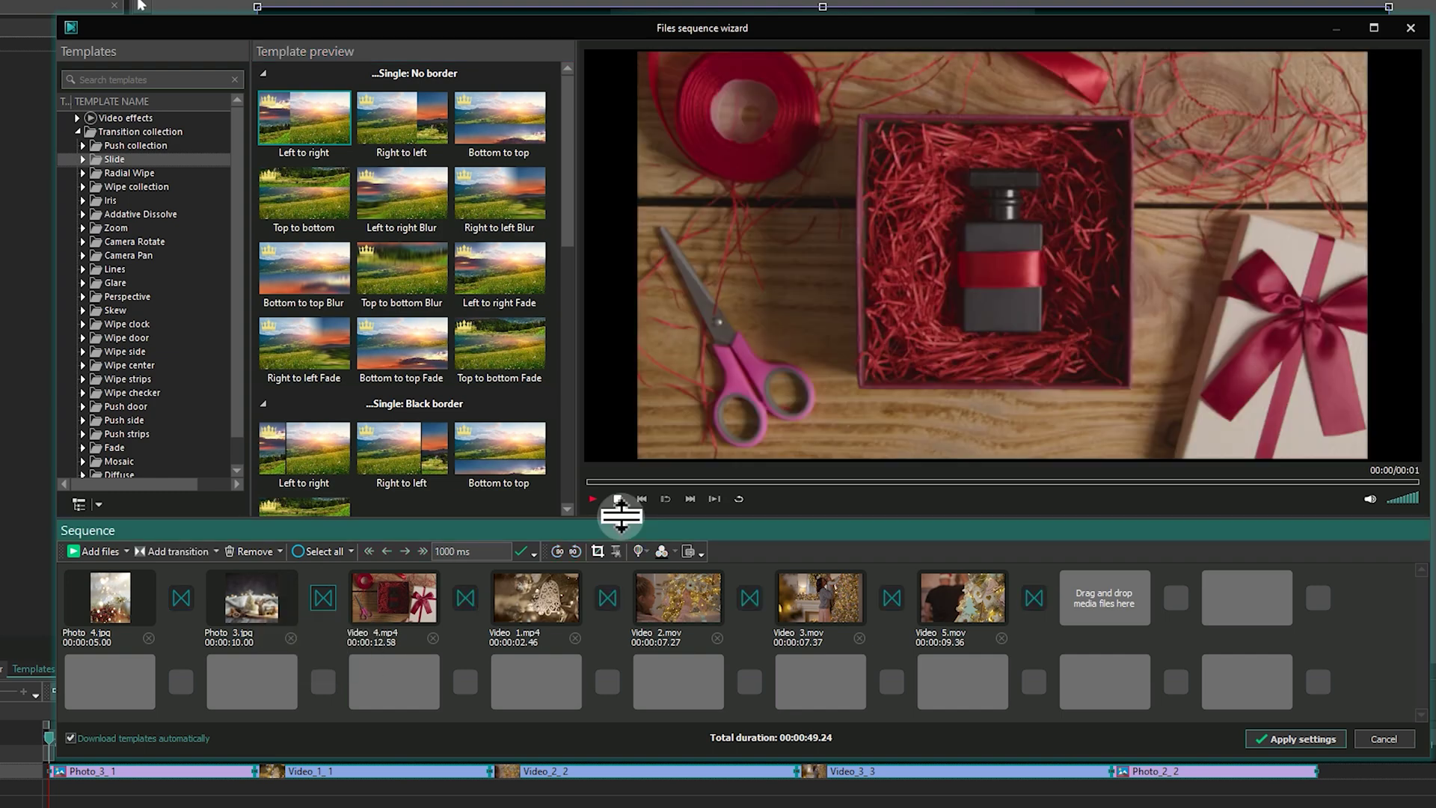
click(251, 559)
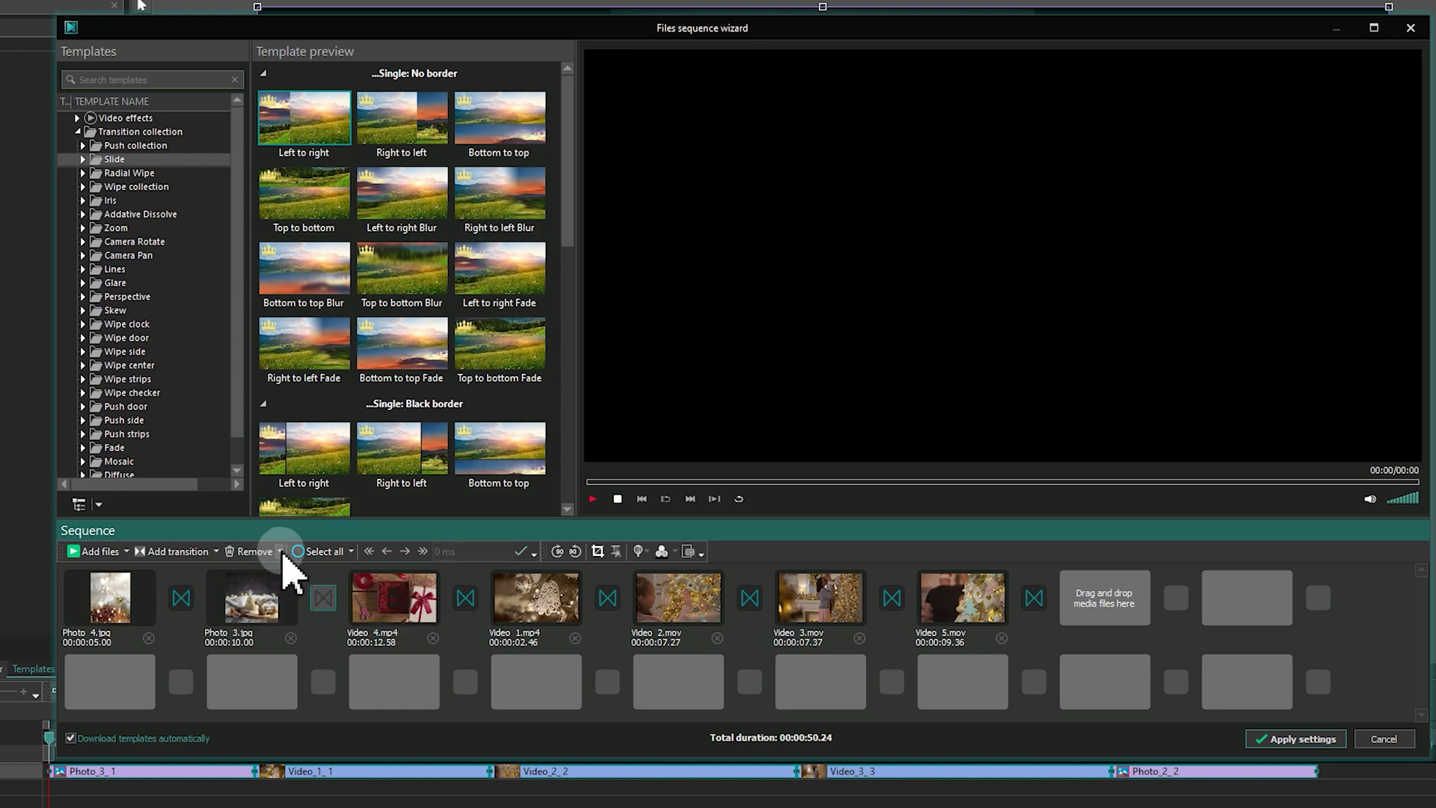
click(279, 553)
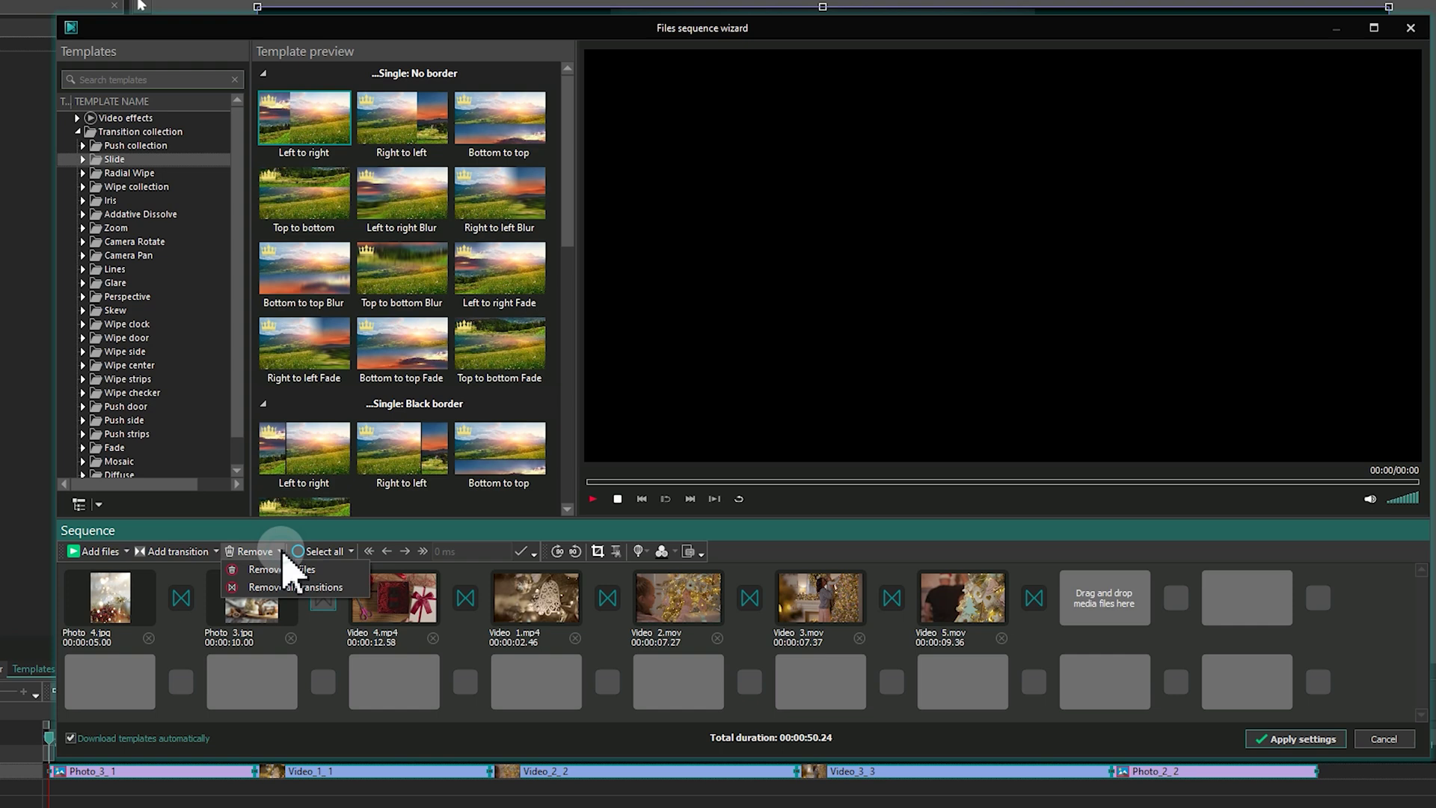
click(300, 588)
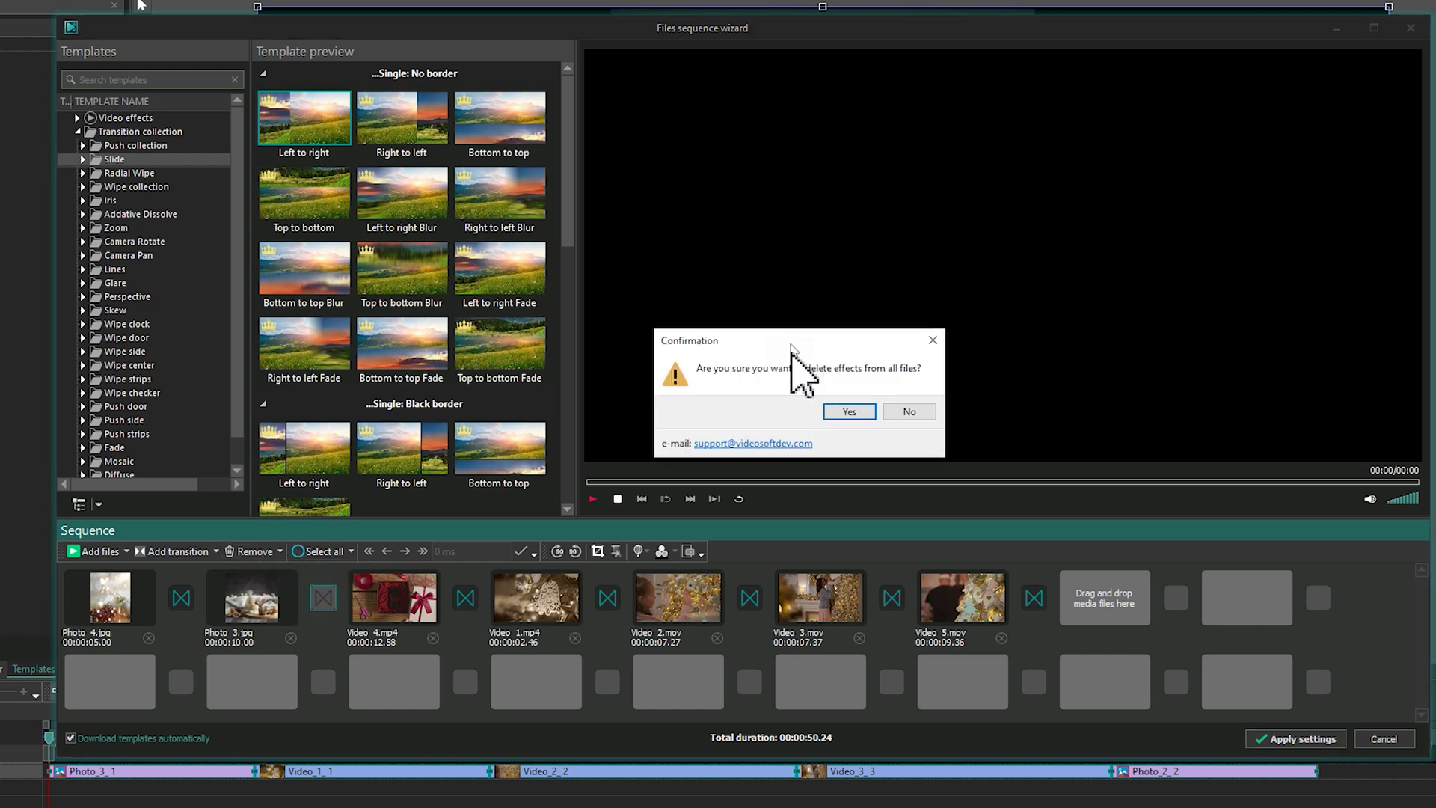
click(853, 413)
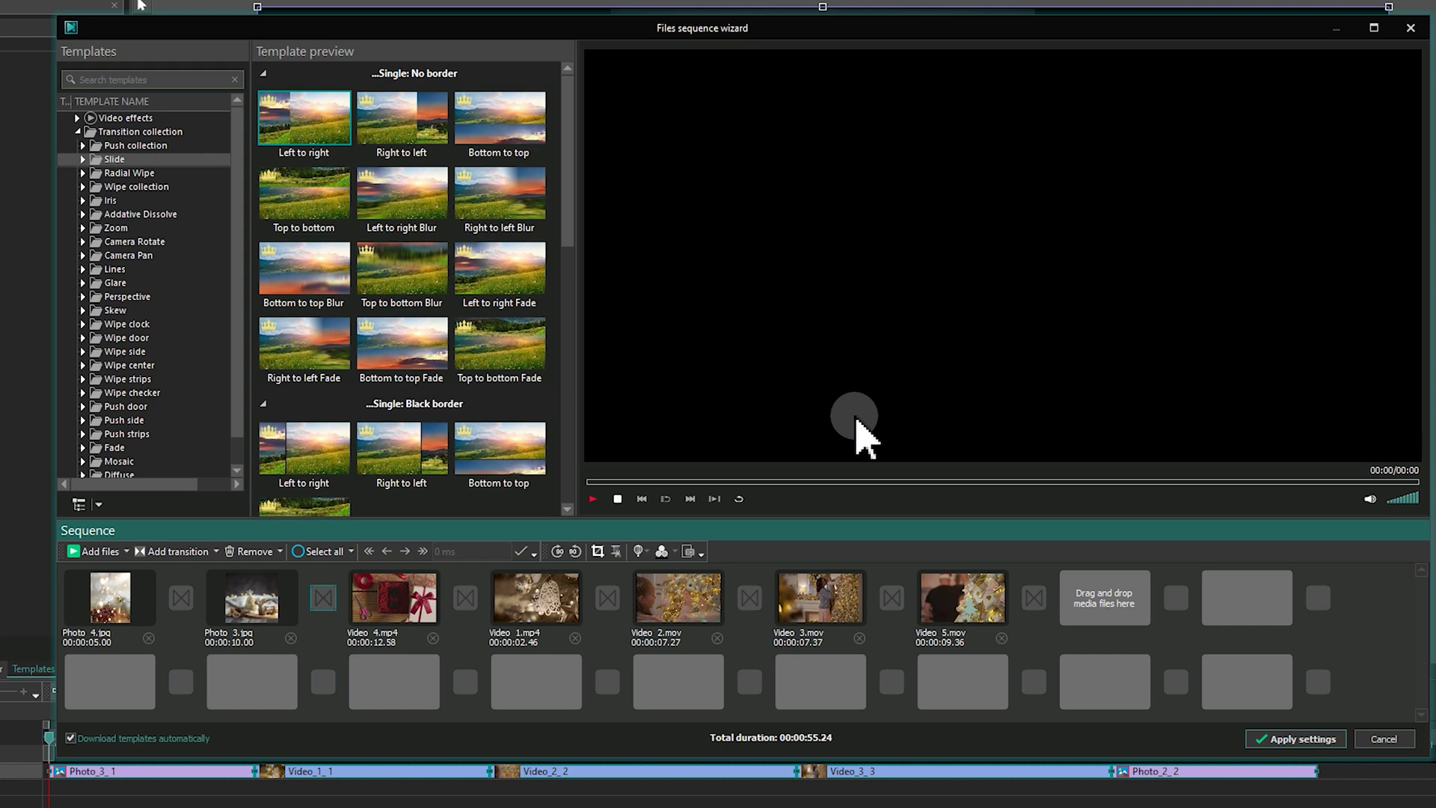
Step: Add random transitions to all files, then preview the photo and Video 4–Video 1 transitions
click(215, 552)
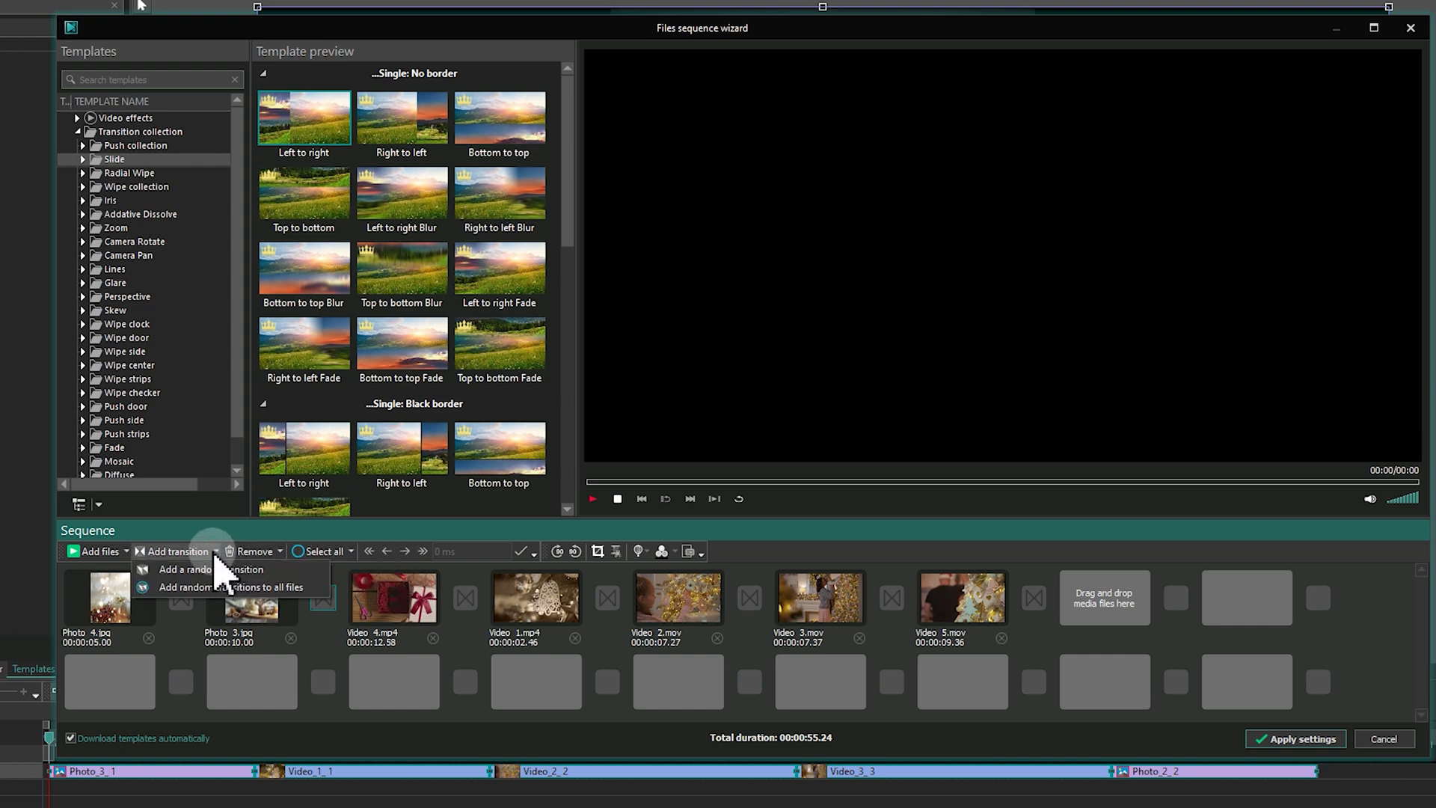
click(288, 588)
click(184, 598)
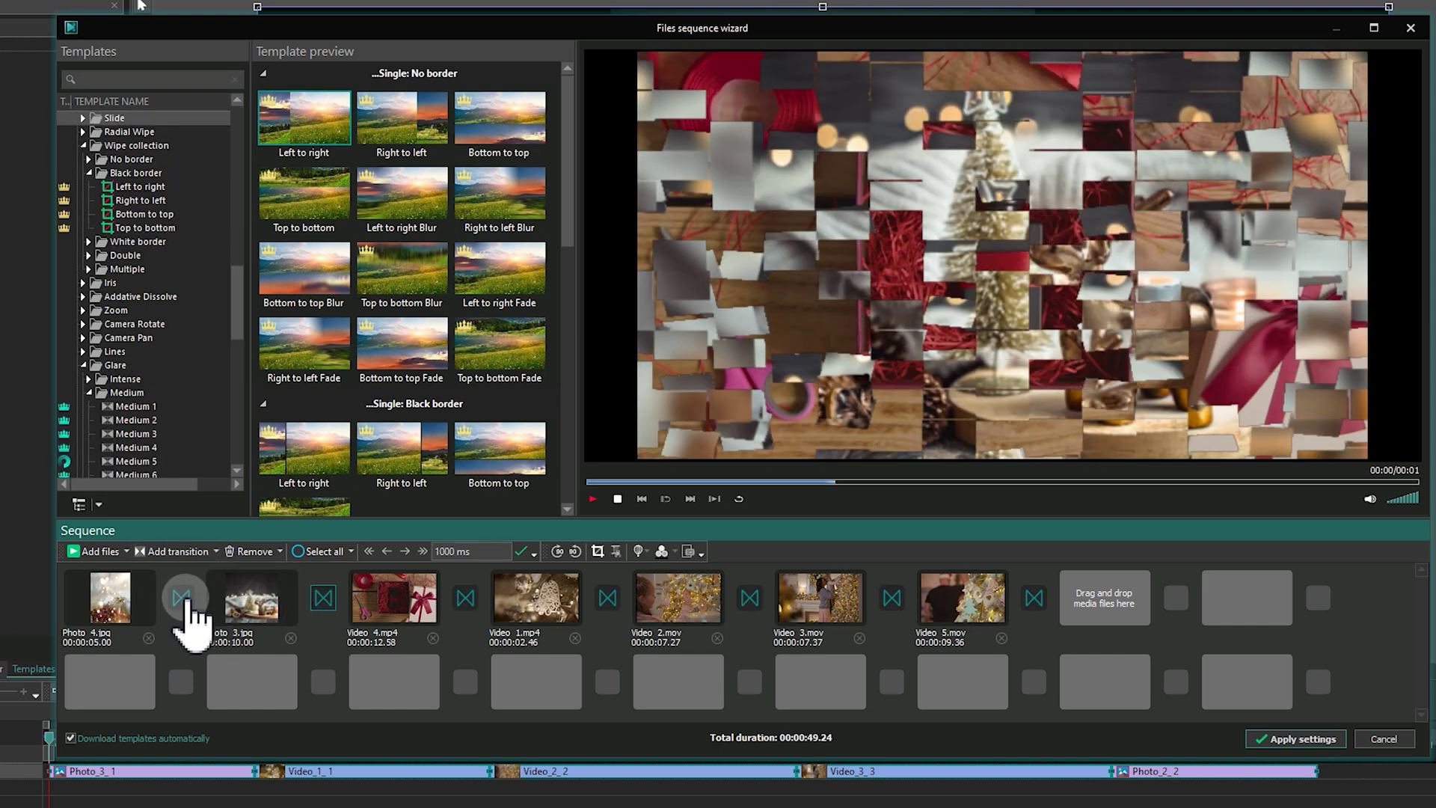
click(460, 593)
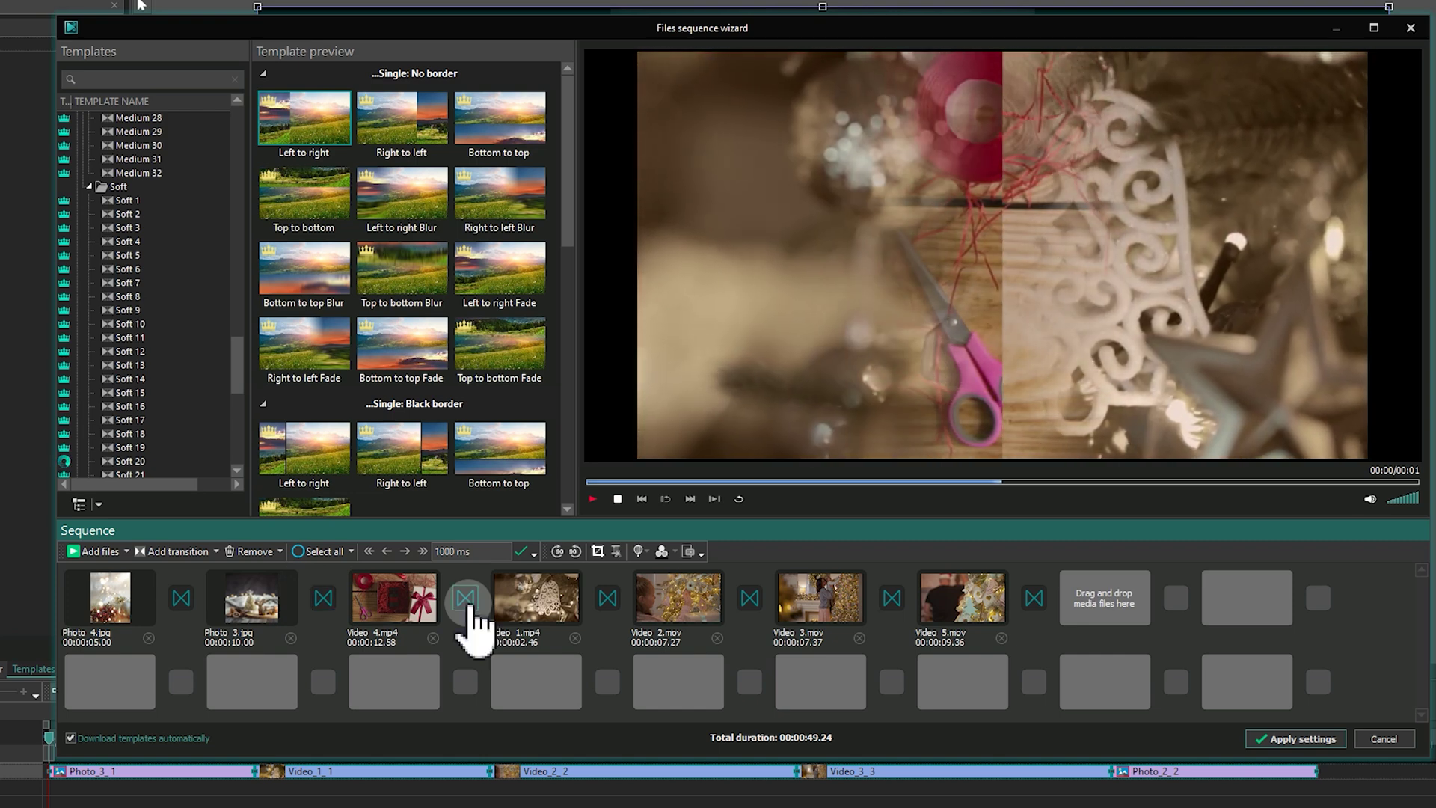
Step: Preview the Video 1.mp4 clip's transition, then play the whole slideshow from the start
click(516, 602)
click(714, 498)
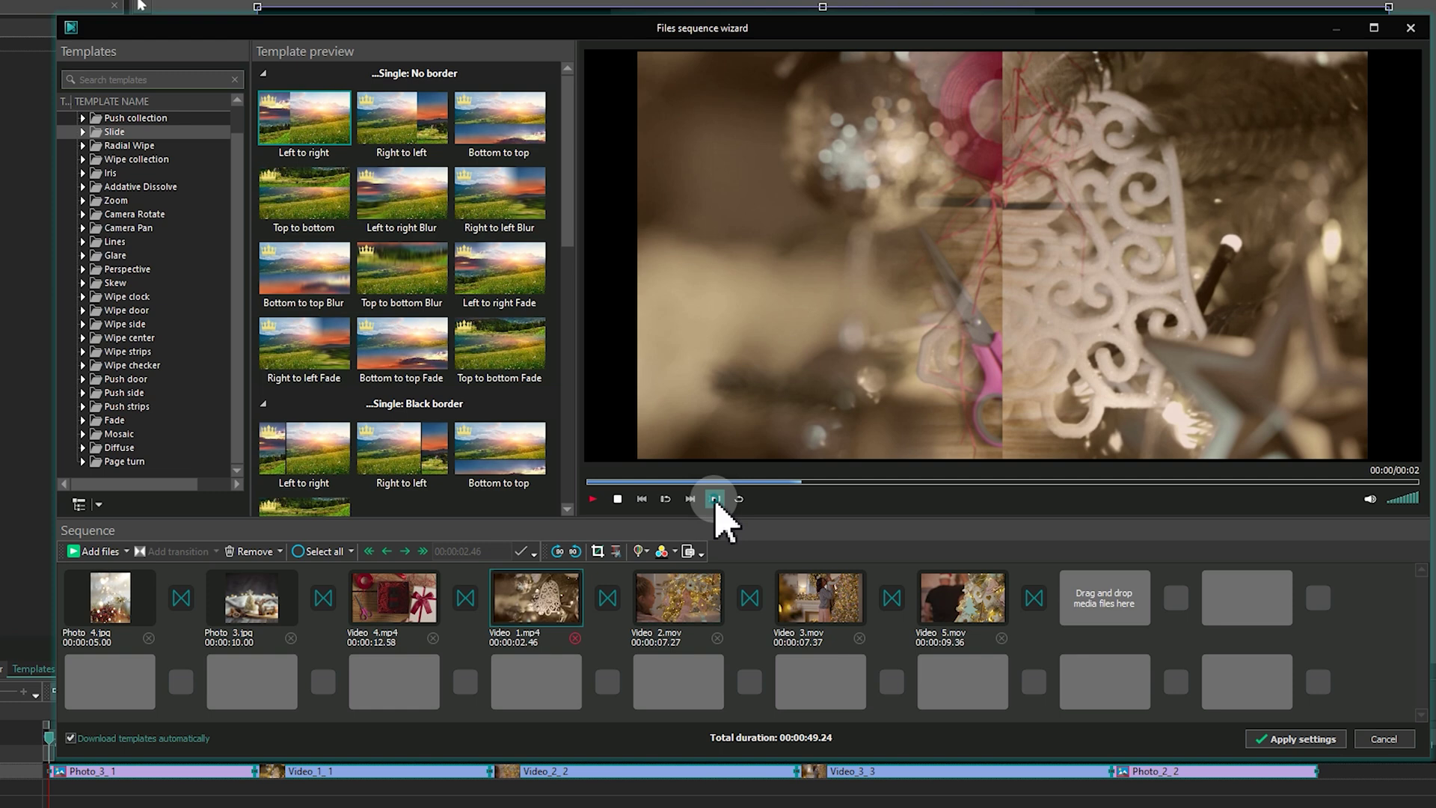
click(593, 499)
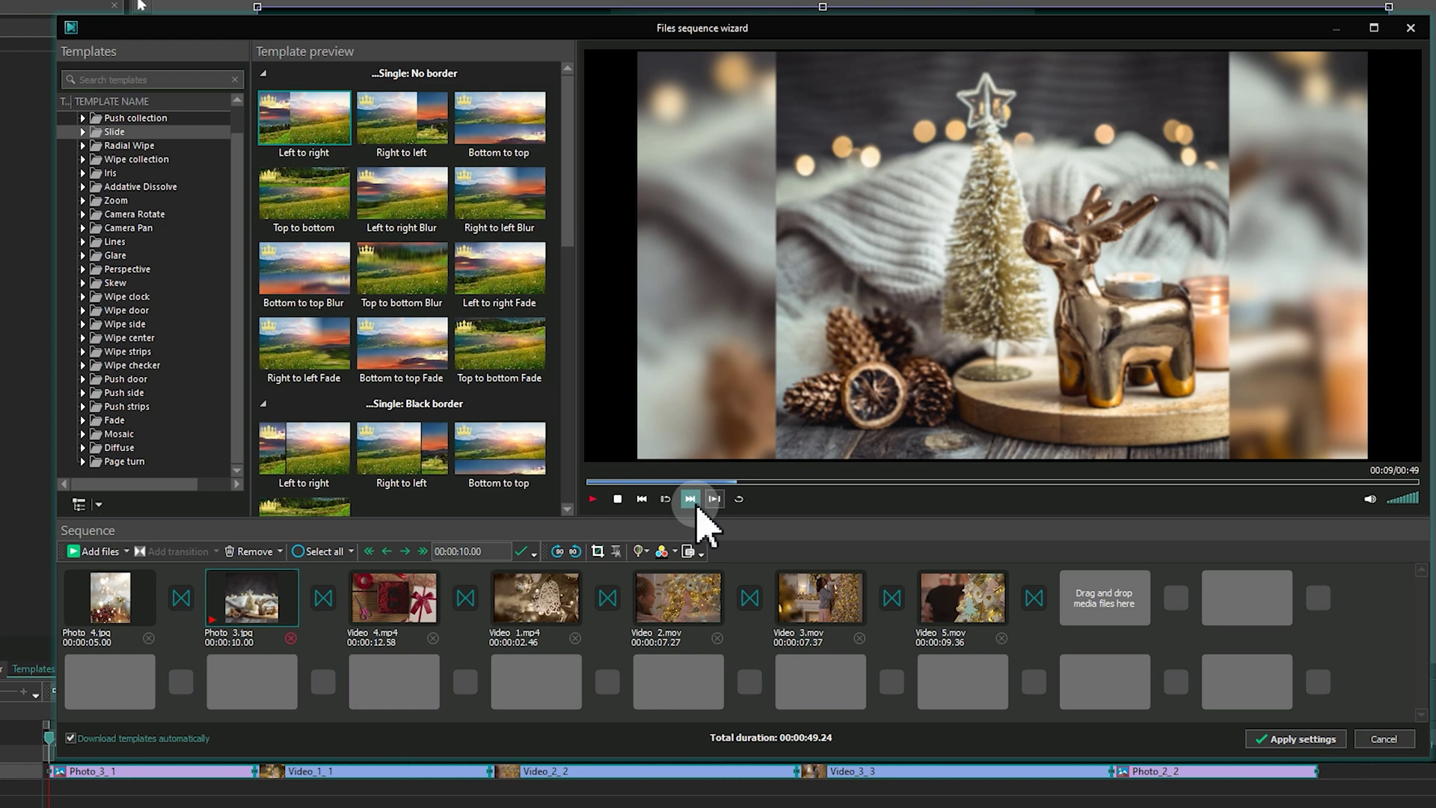
Step: Step through each clip to check its transition, then apply the sequence to the project timeline
click(690, 498)
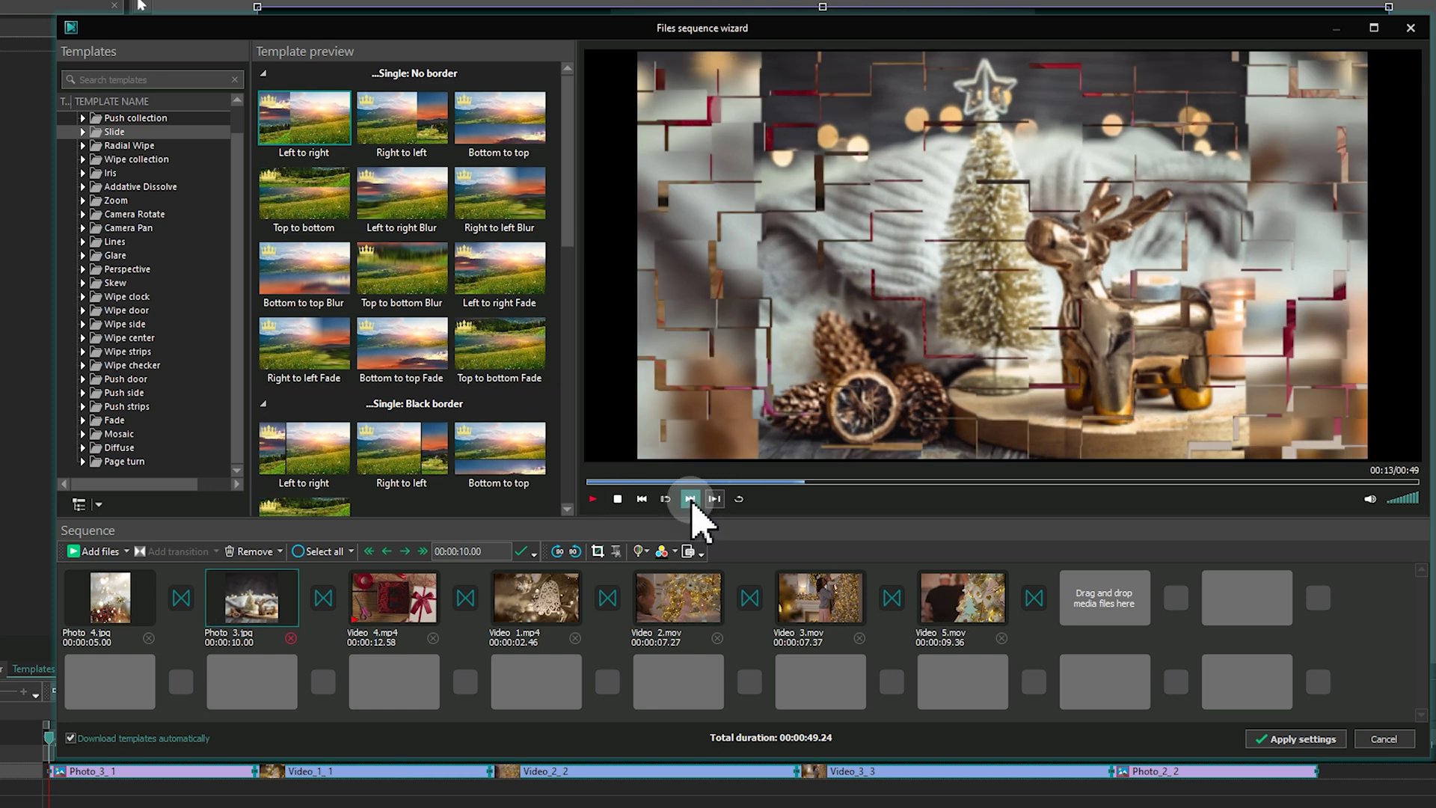
click(690, 499)
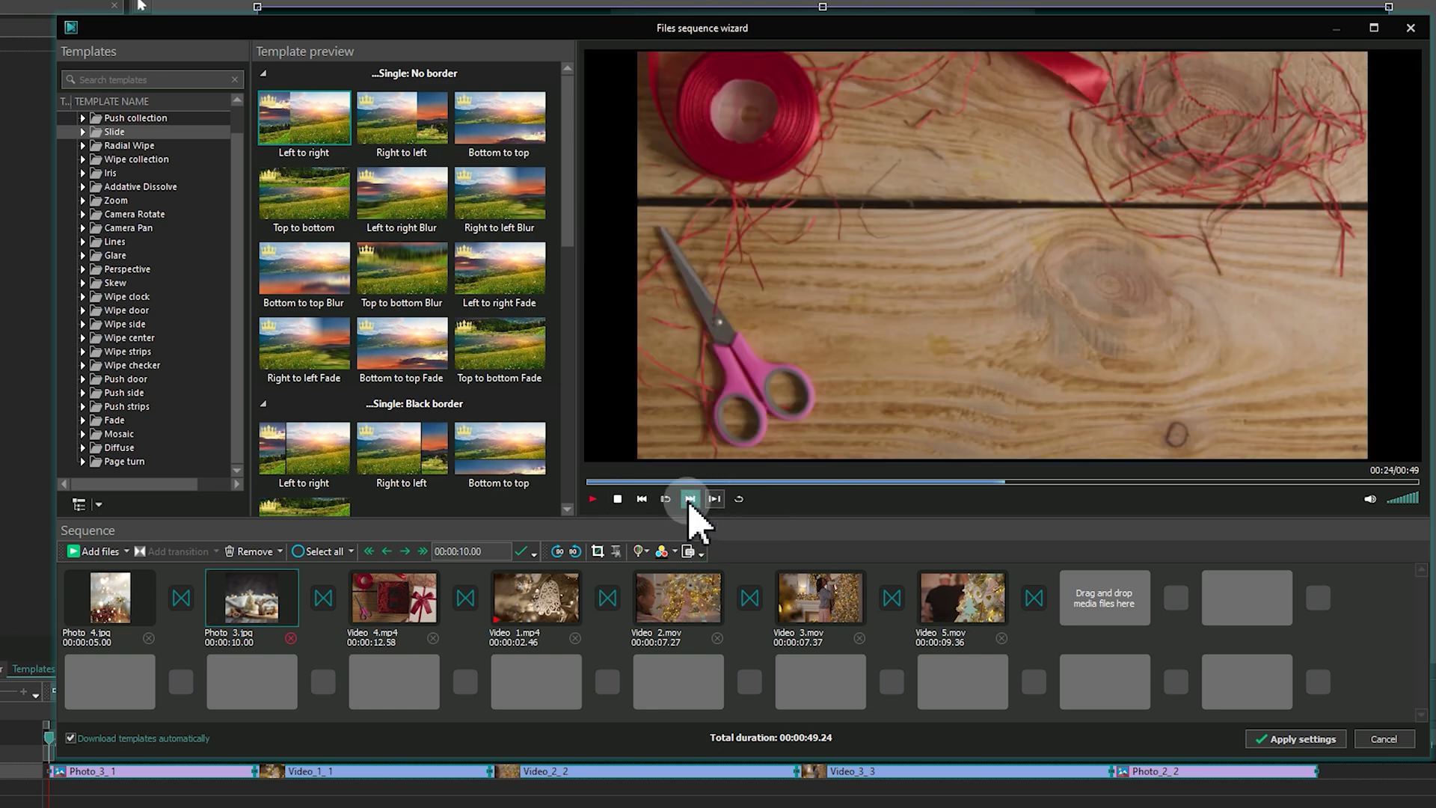
click(690, 499)
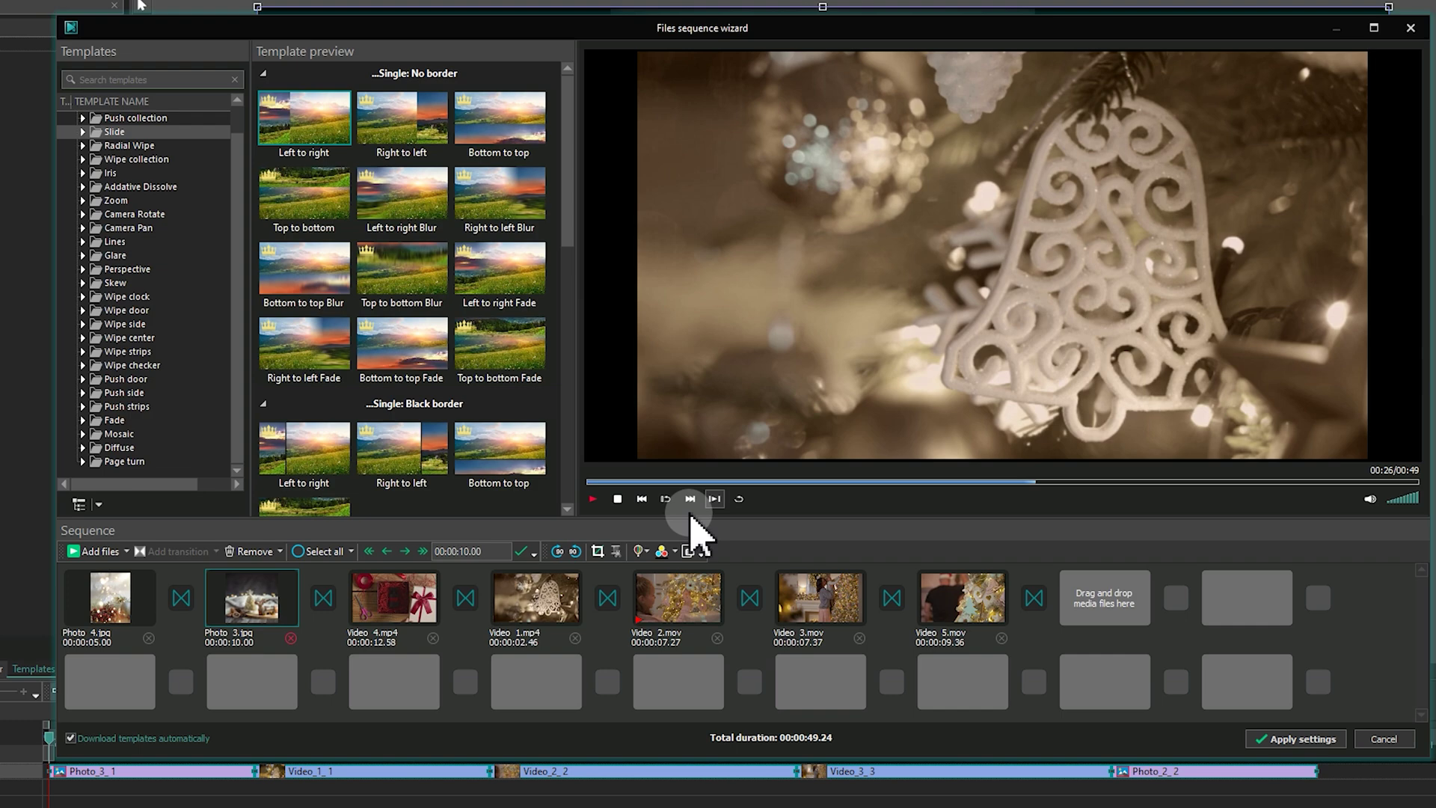
click(689, 499)
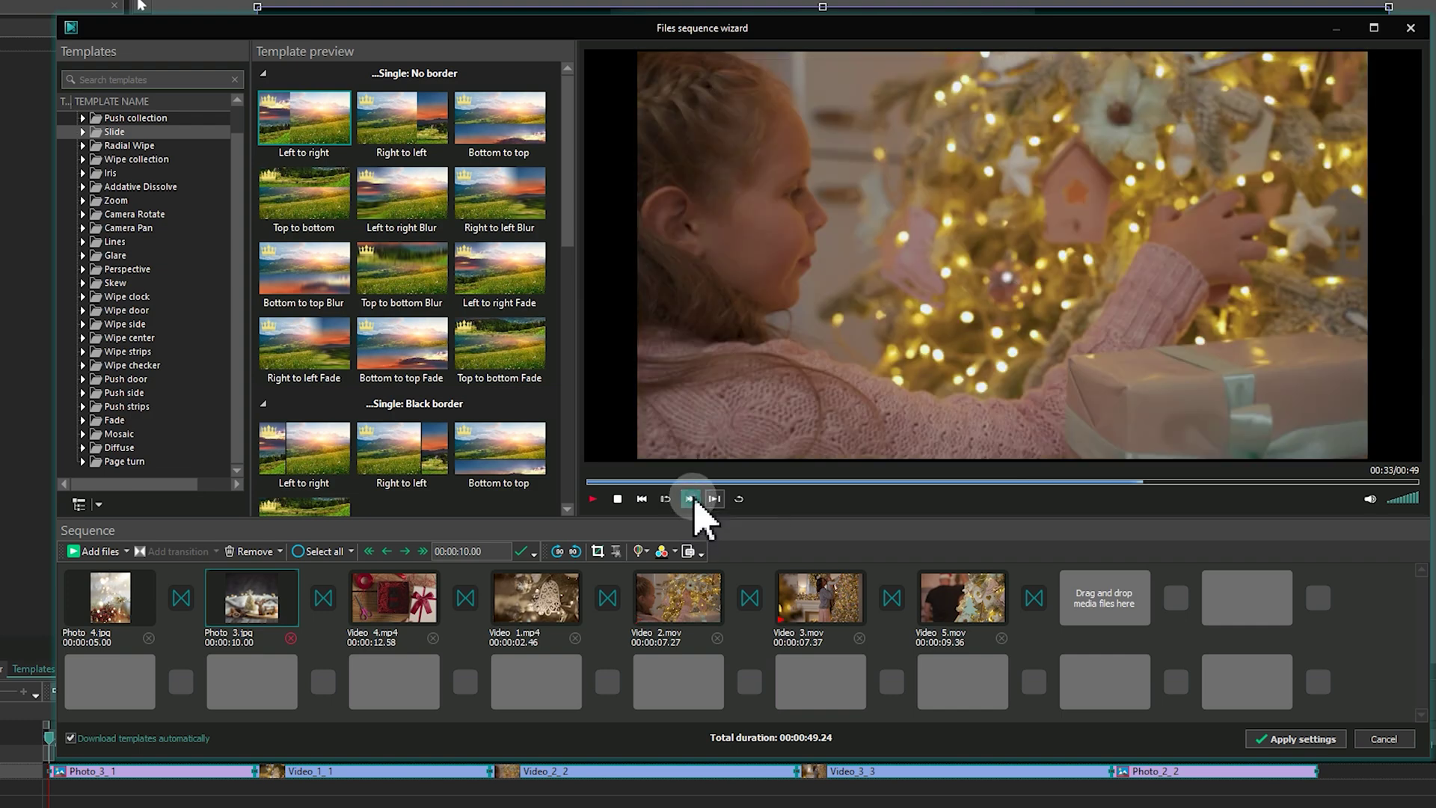
click(689, 499)
click(690, 499)
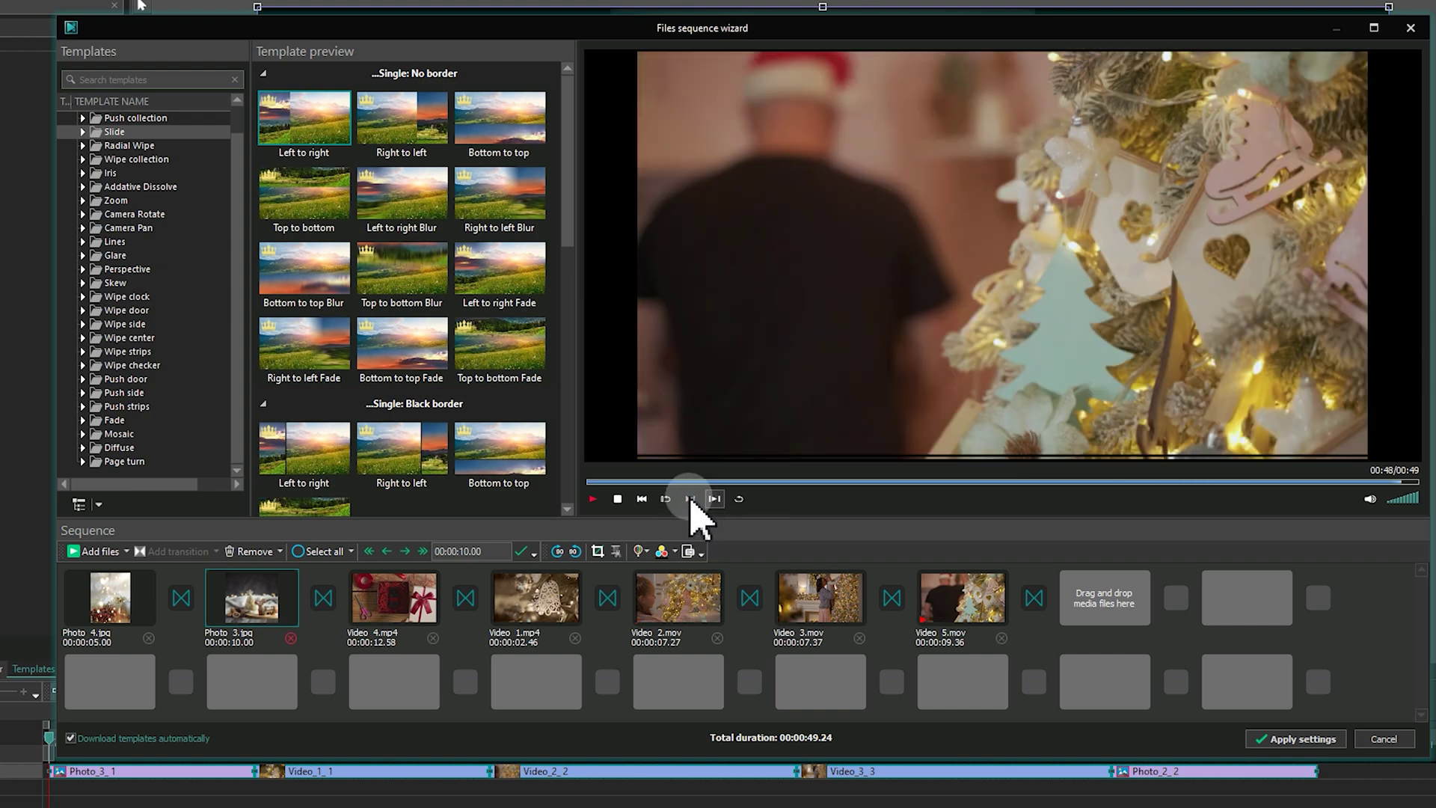
click(689, 499)
click(1290, 740)
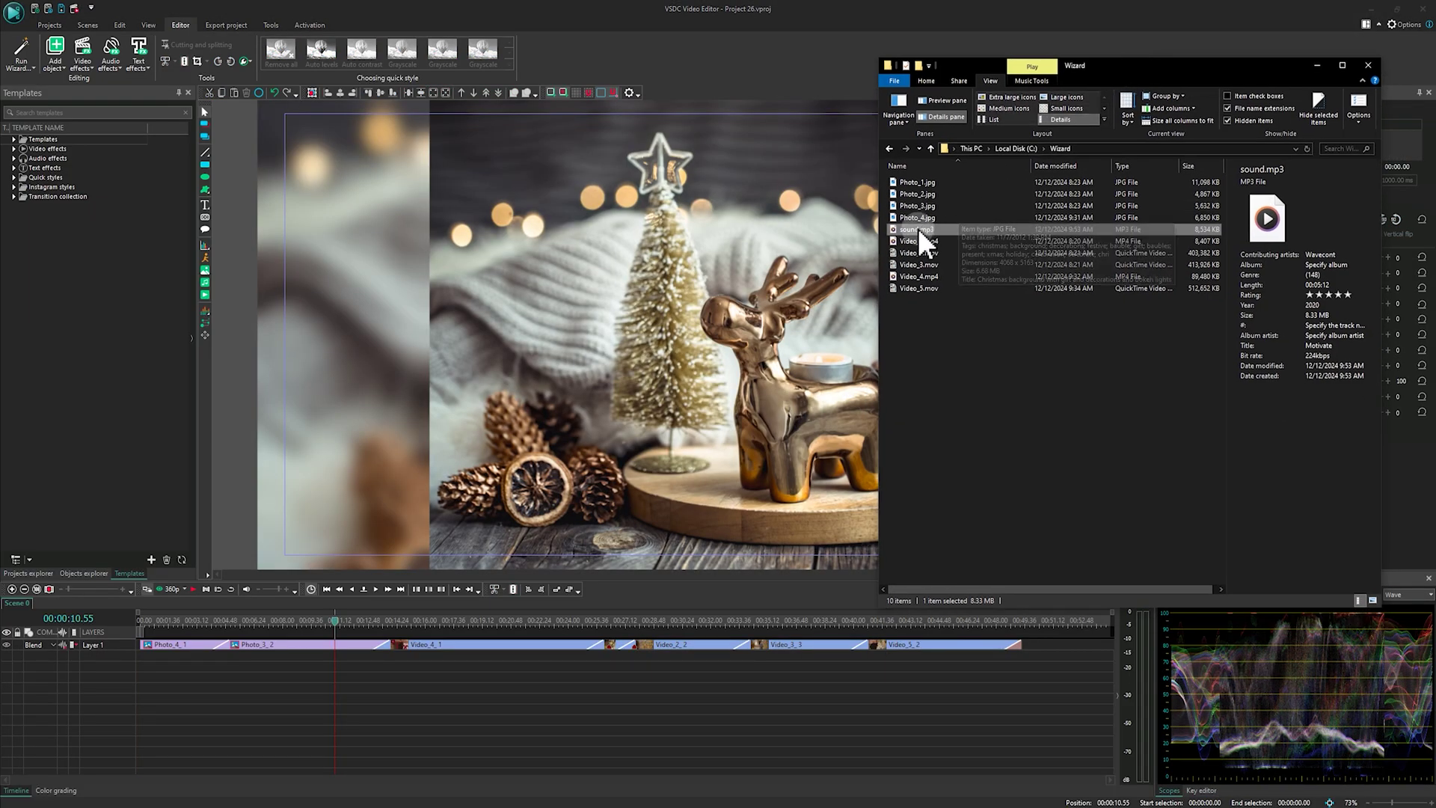
Step: Add sound.mp3 on its own audio layer and trim it to end at 49.24 s
drag(923, 234, 464, 594)
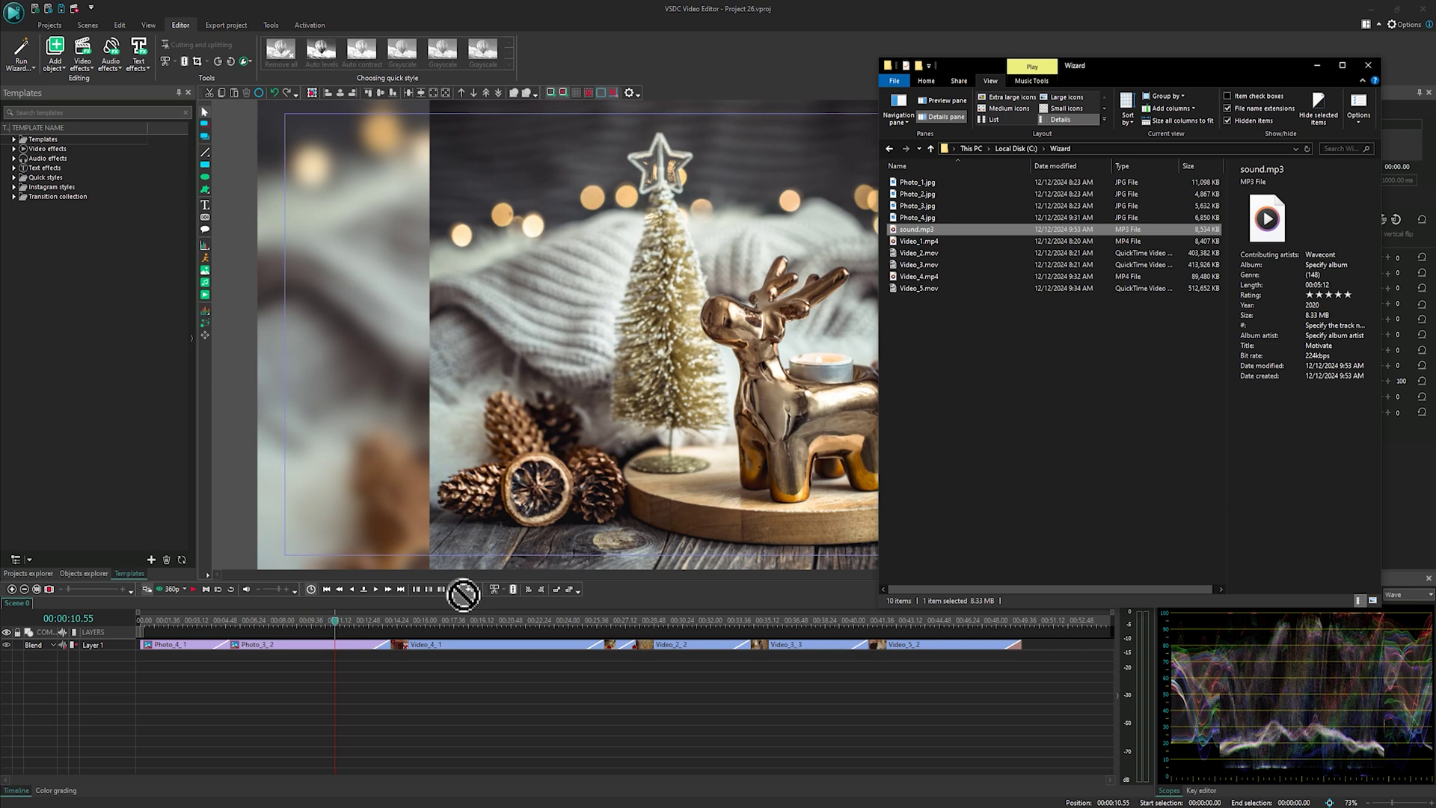
drag(309, 667, 239, 667)
click(293, 662)
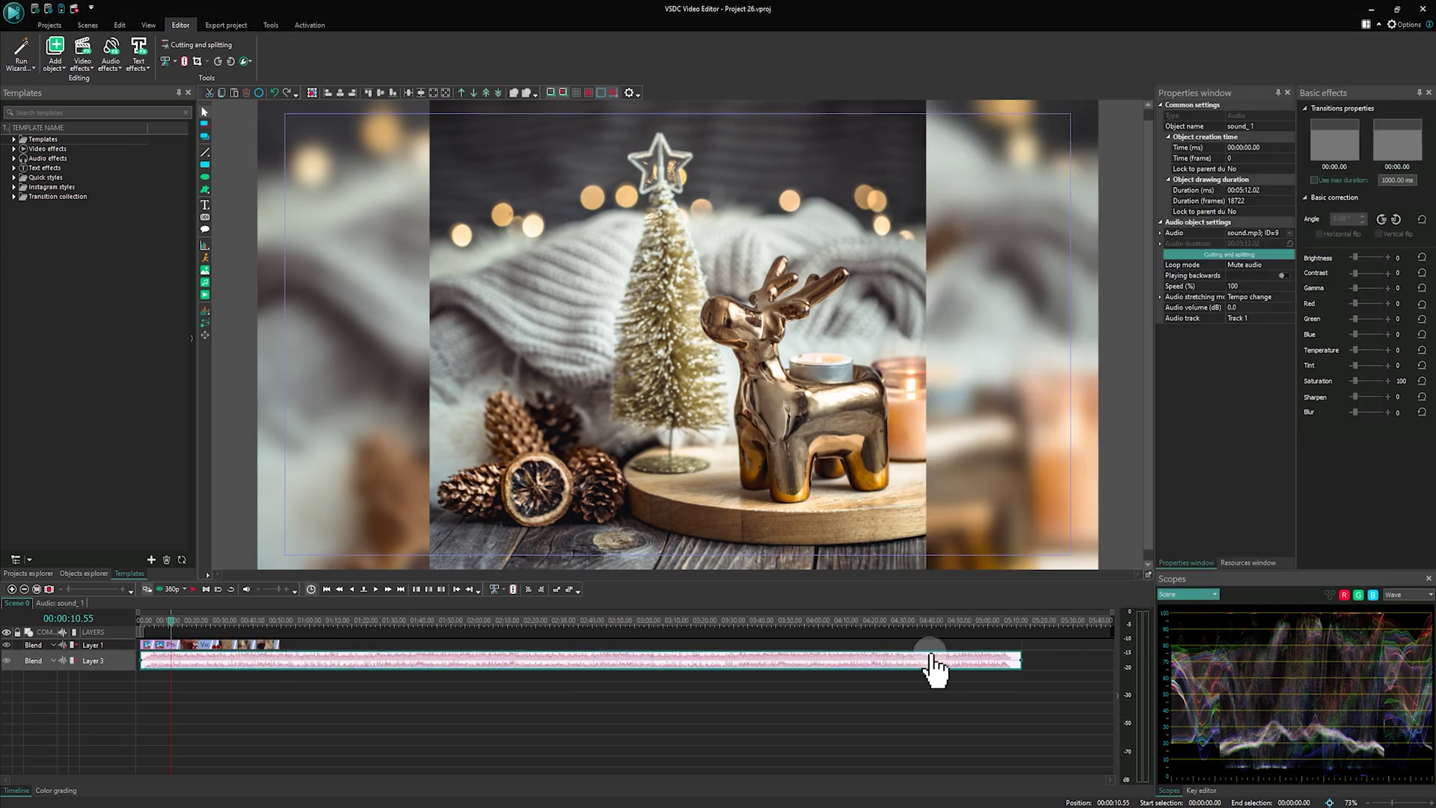
drag(1021, 655, 279, 671)
click(220, 673)
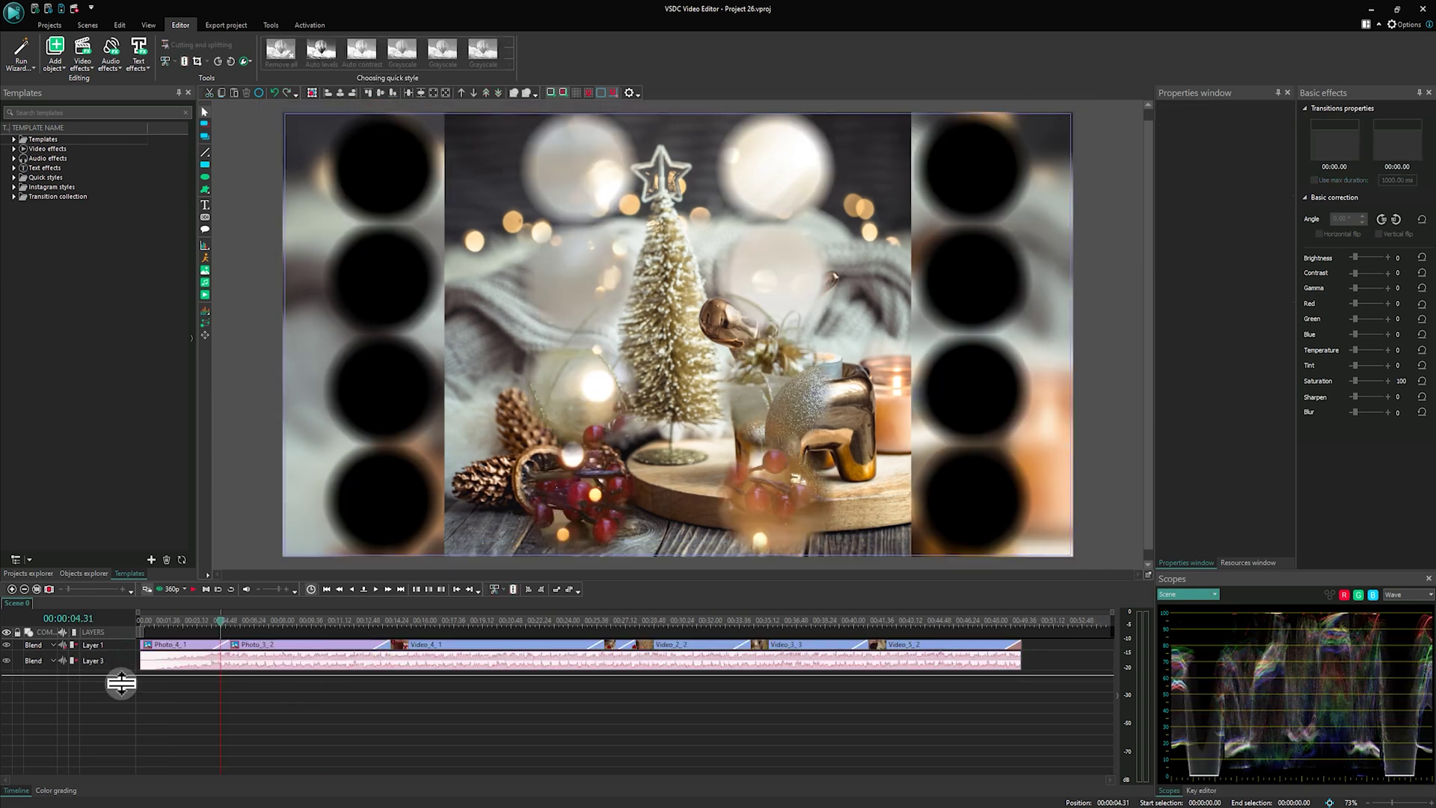
Step: Move Photo_3_2's start one second earlier so it overlaps Photo_4_1
click(235, 661)
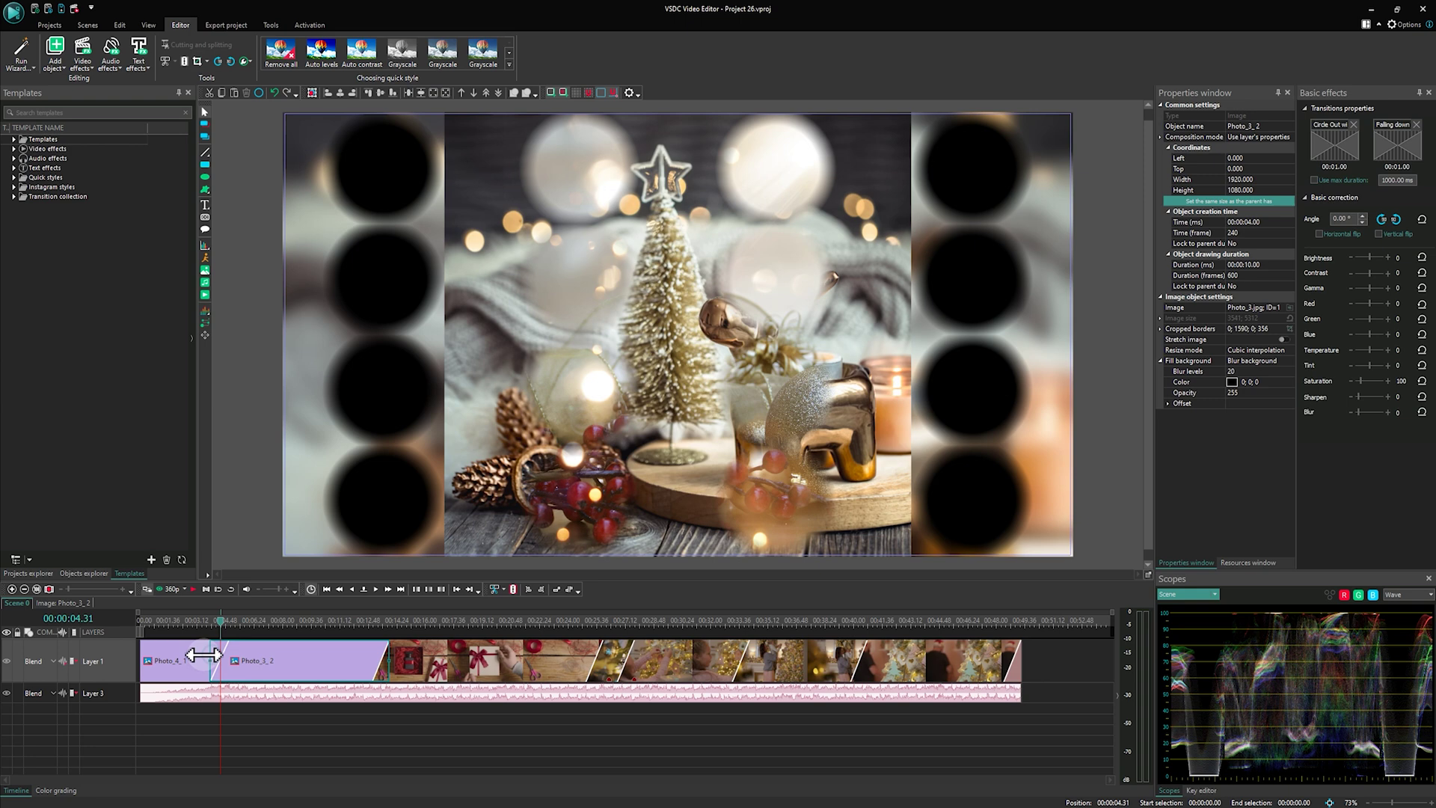
drag(194, 656, 178, 657)
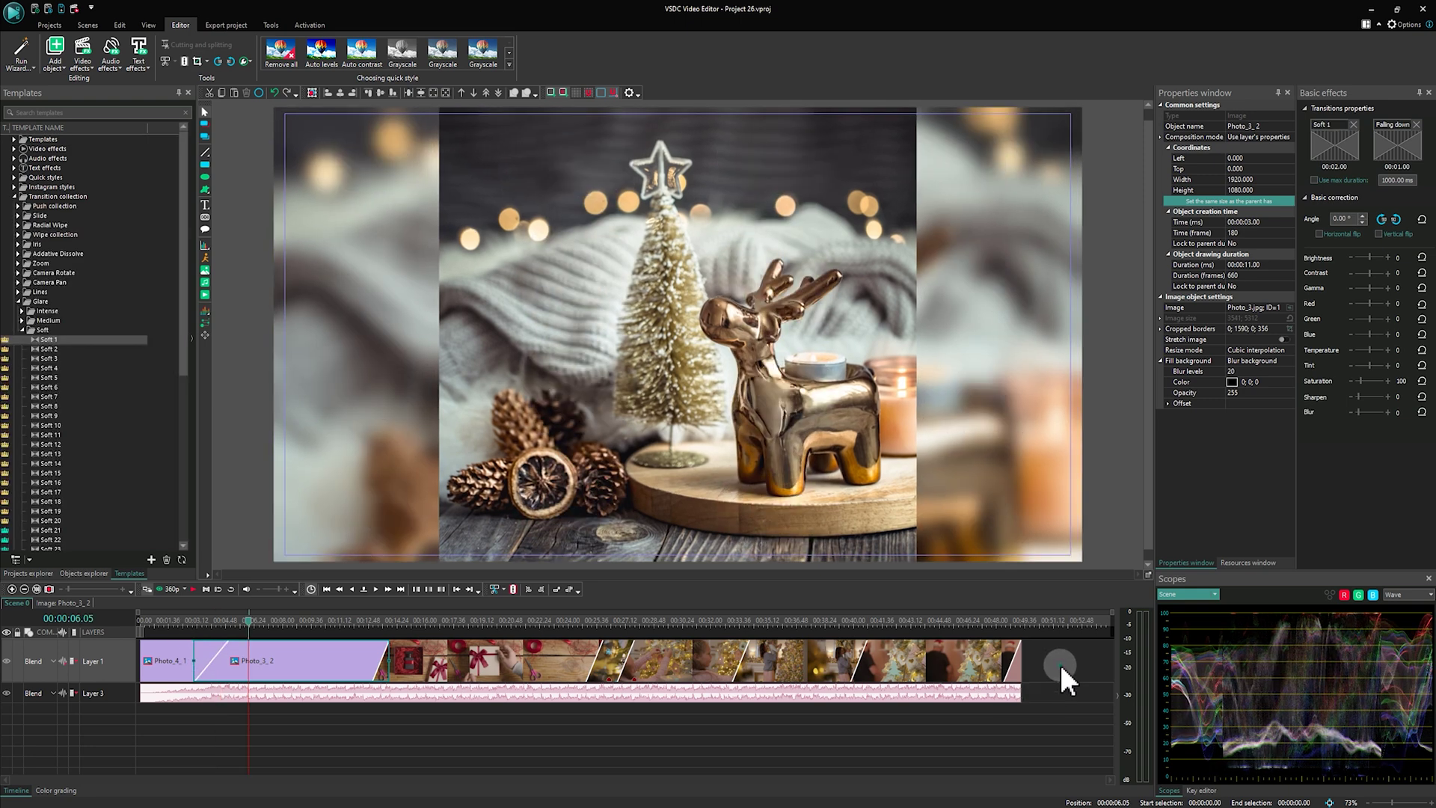
click(1061, 664)
Step: Reapply the edited objects sequence so Photo 4 and Photo 3 join with a Soft 1 transition
click(725, 659)
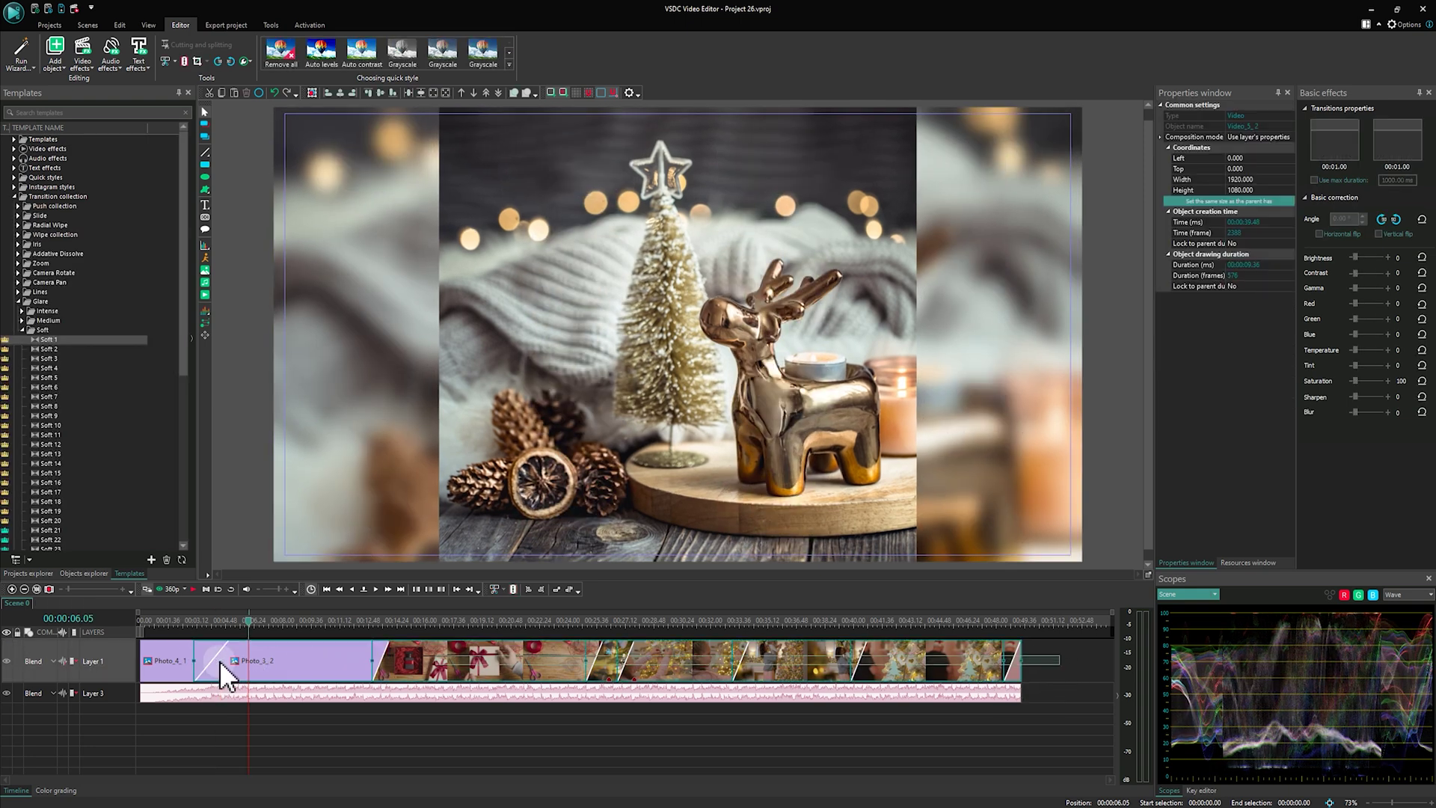
click(33, 68)
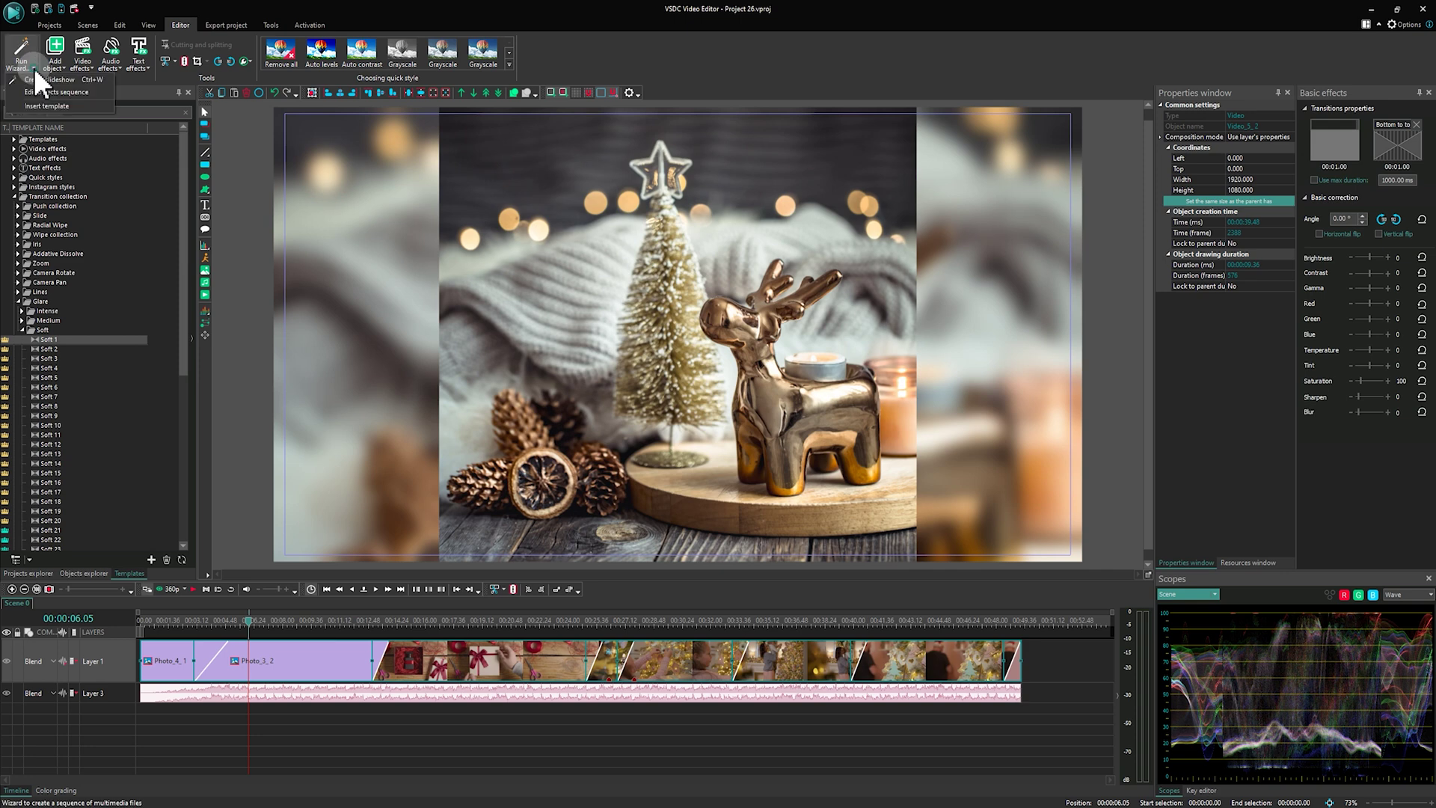
click(101, 92)
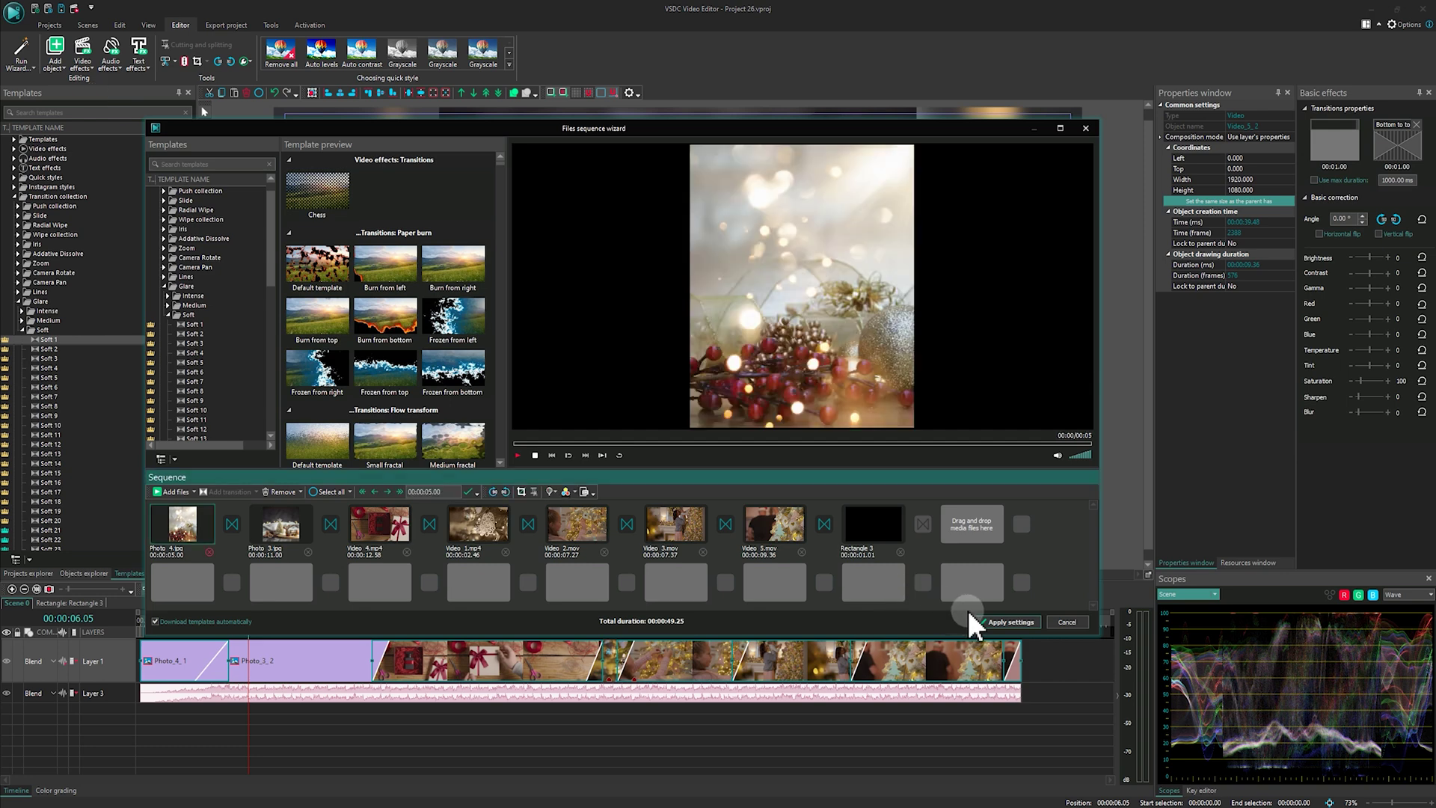
click(988, 621)
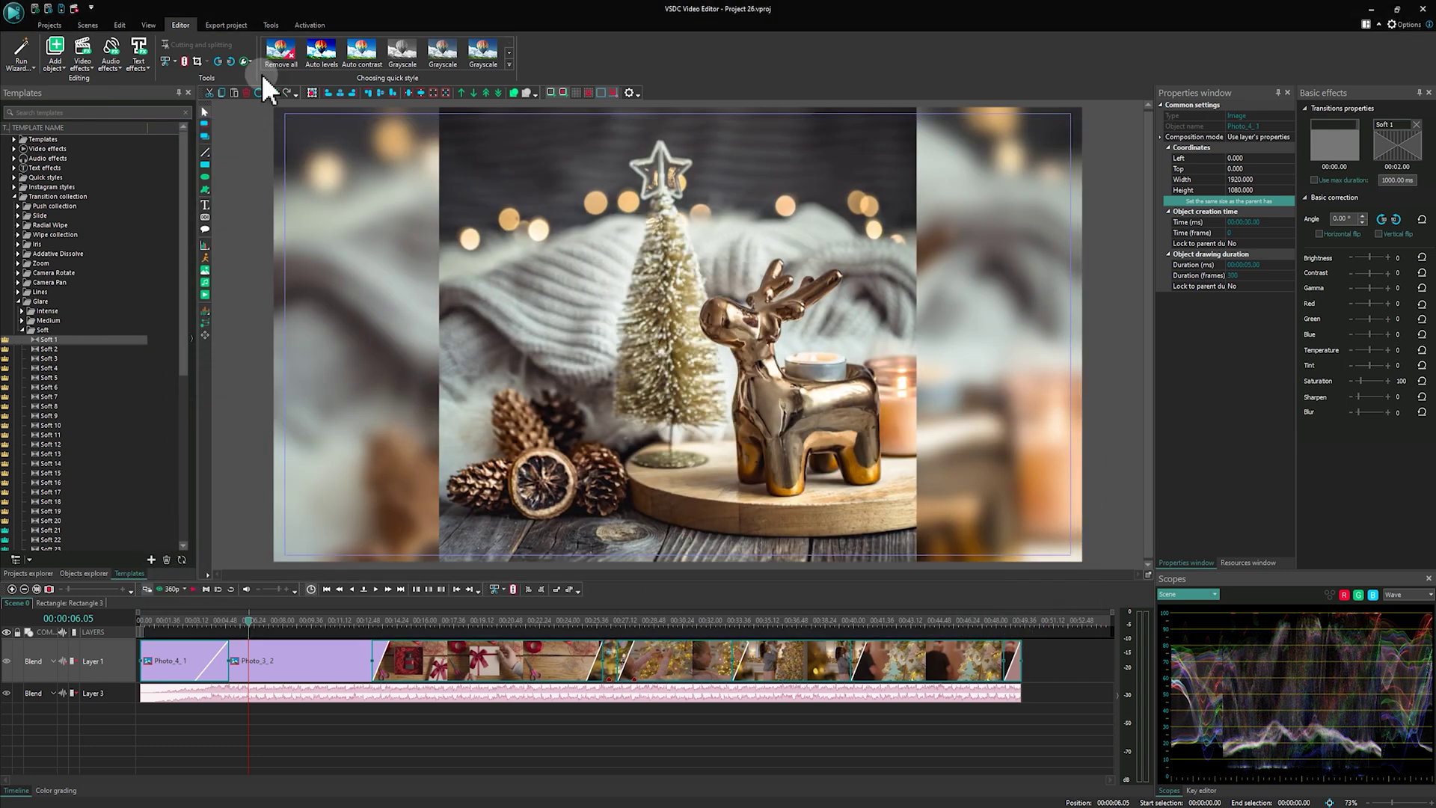
Step: Export Project 26 as an H.264/AVC MP4 at 1920x1080, 60 fps
click(234, 28)
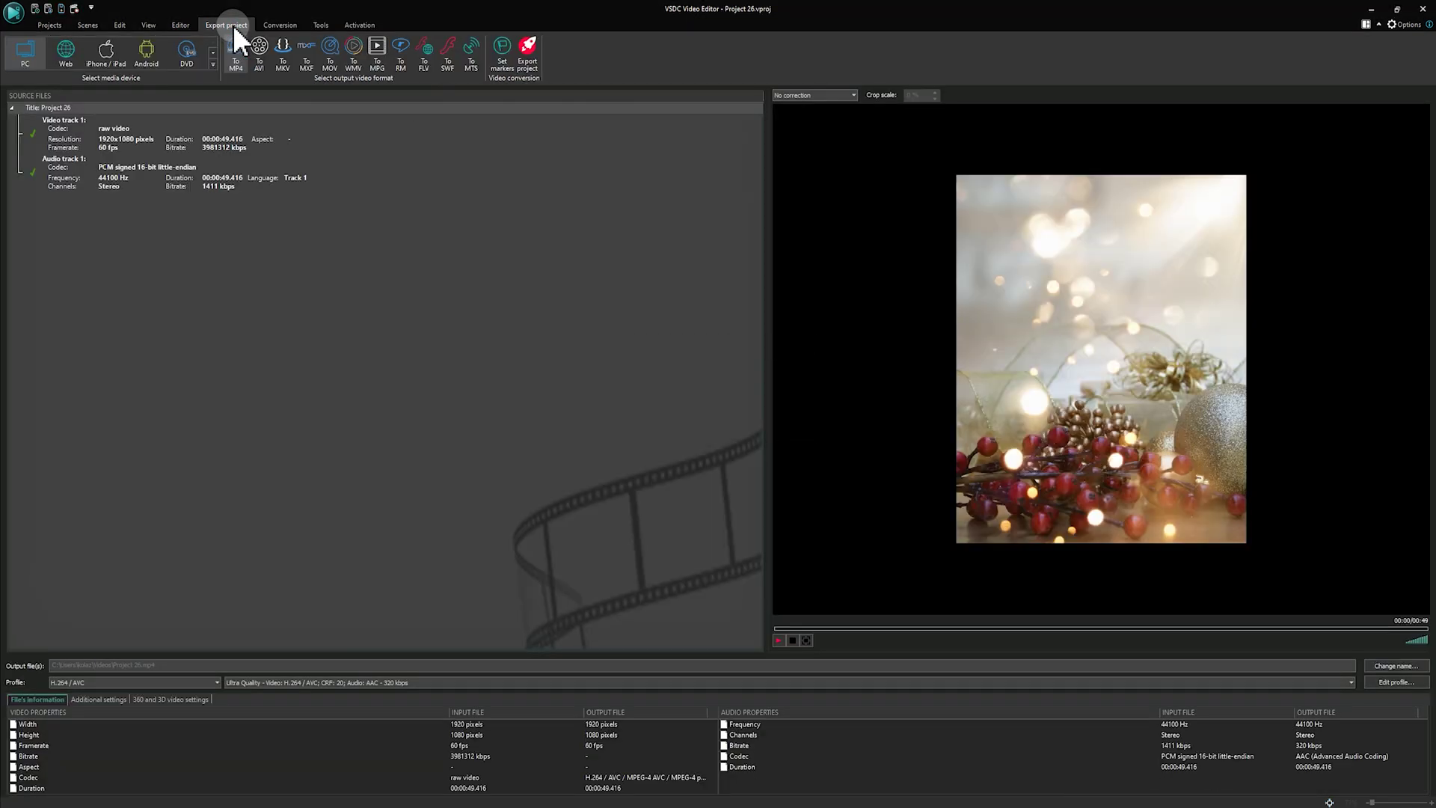
click(531, 53)
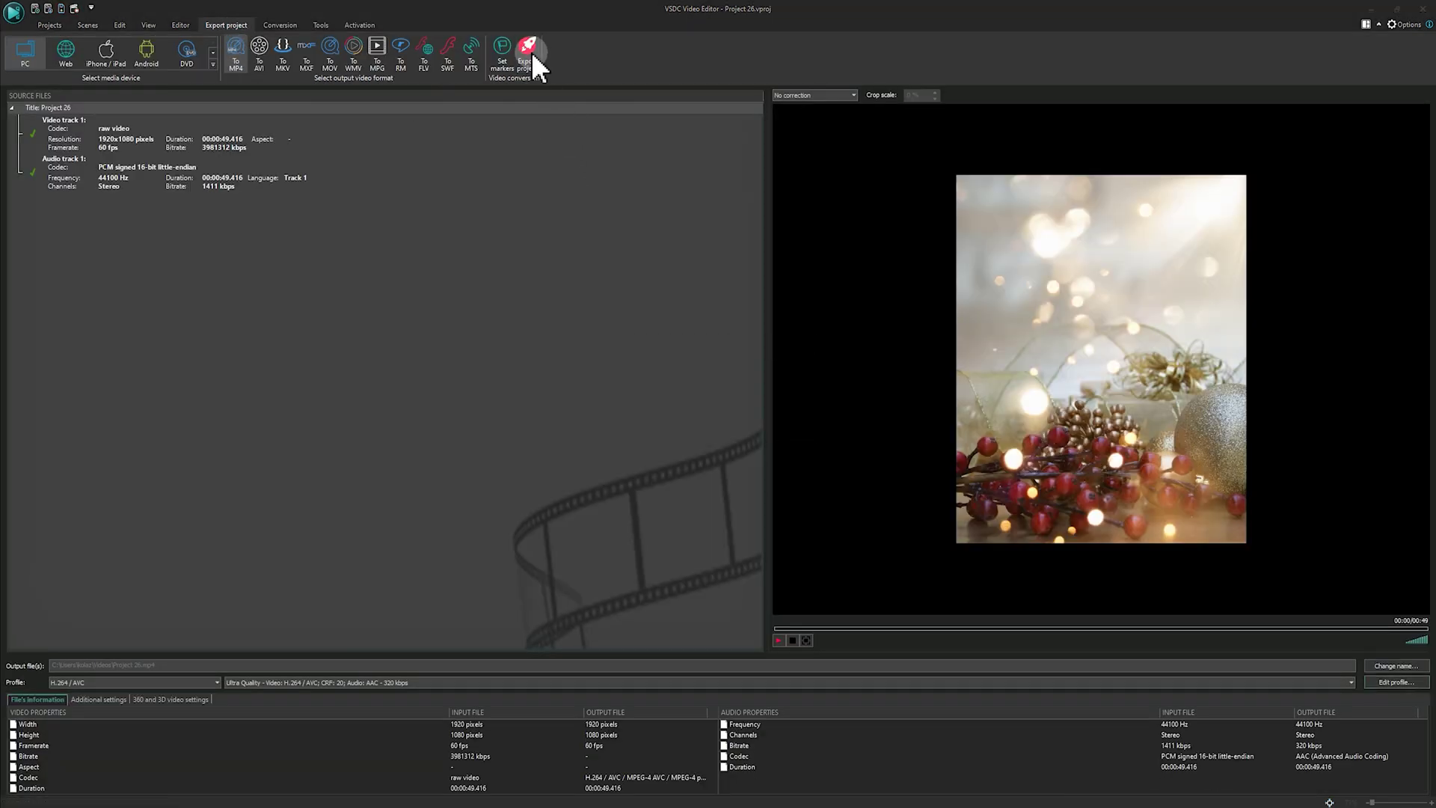